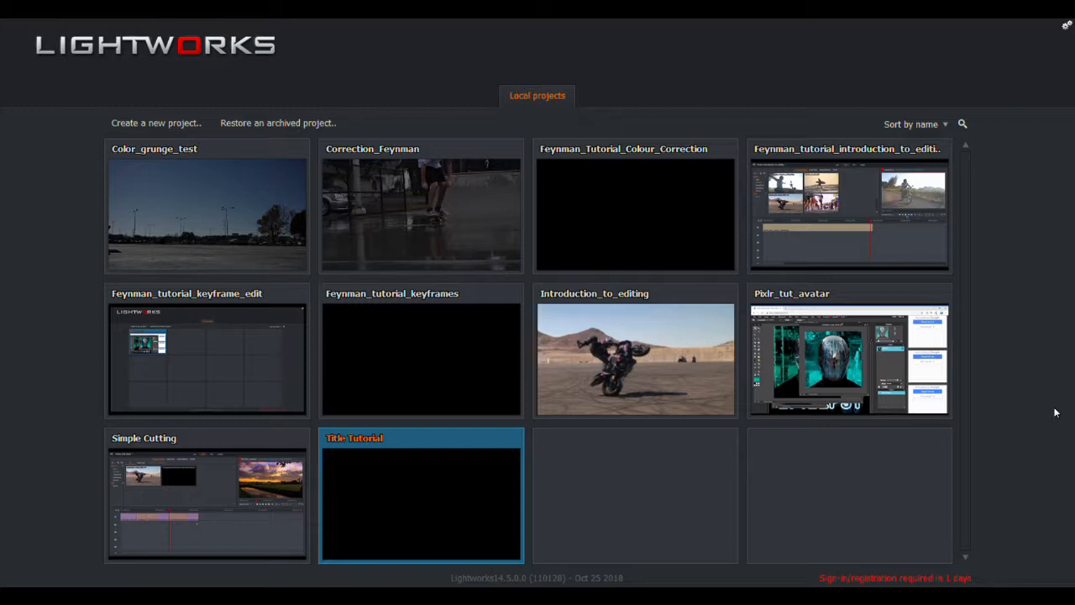
# Create a new project named Titles_Tutorial_One with a frame rate of 25 fps
pyautogui.click(156, 123)
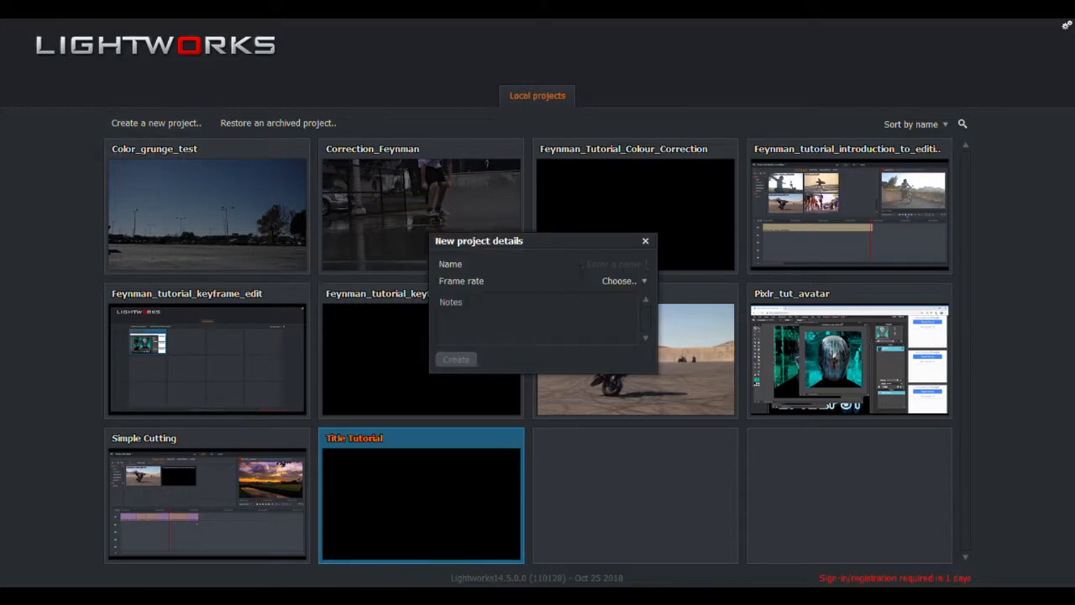
pyautogui.write('Titles_Tutorial_One')
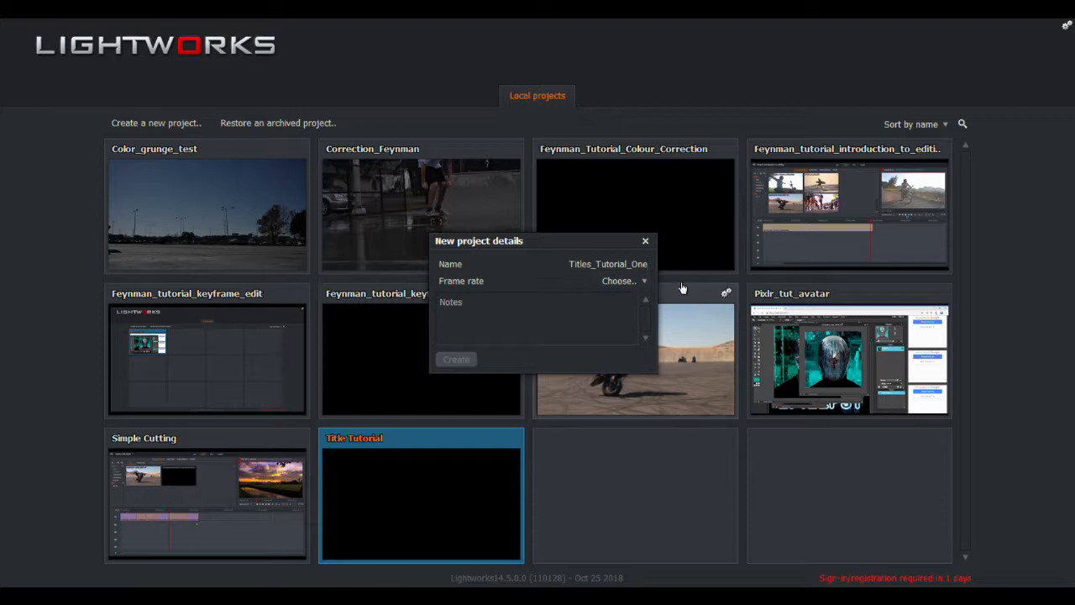
pyautogui.click(641, 280)
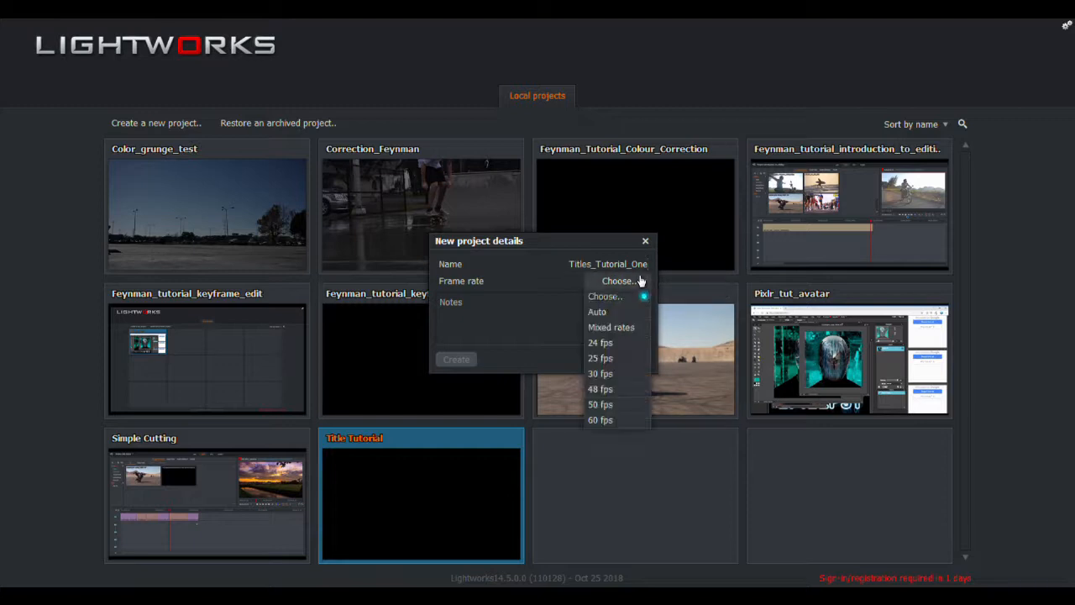
pyautogui.click(614, 361)
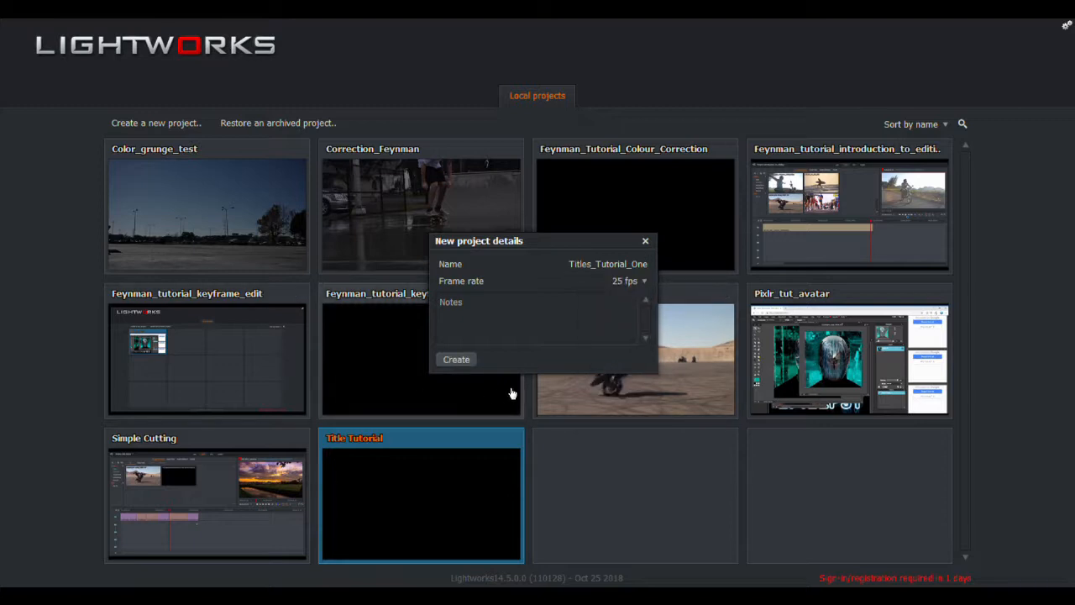
pyautogui.click(475, 363)
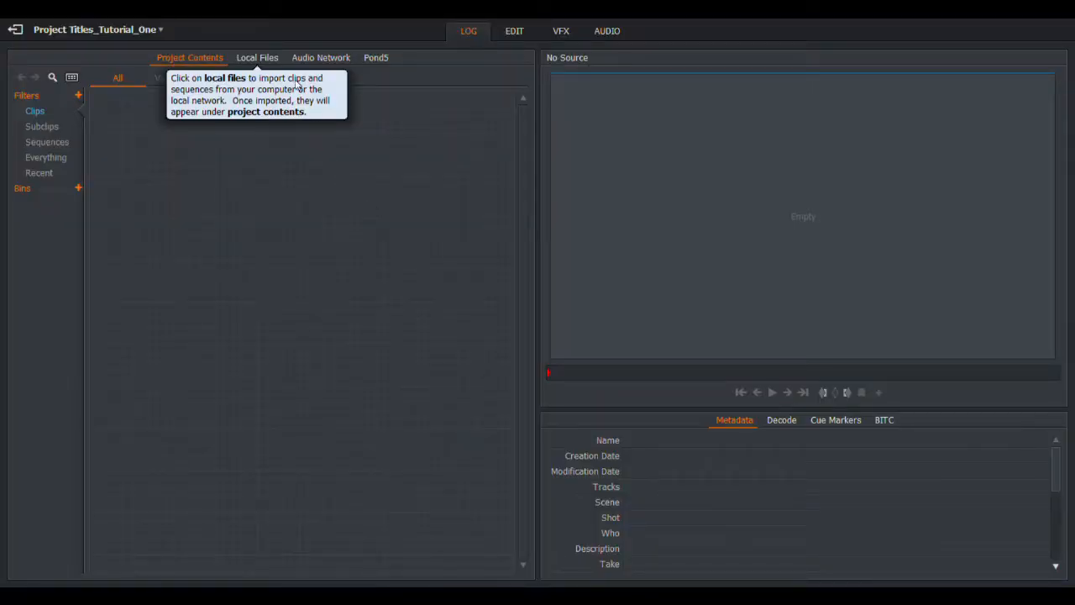
# Import the clip 170609_B_DelhiJamaMasjid_058 from the local files, preview it and return its playhead to the start
pyautogui.click(261, 58)
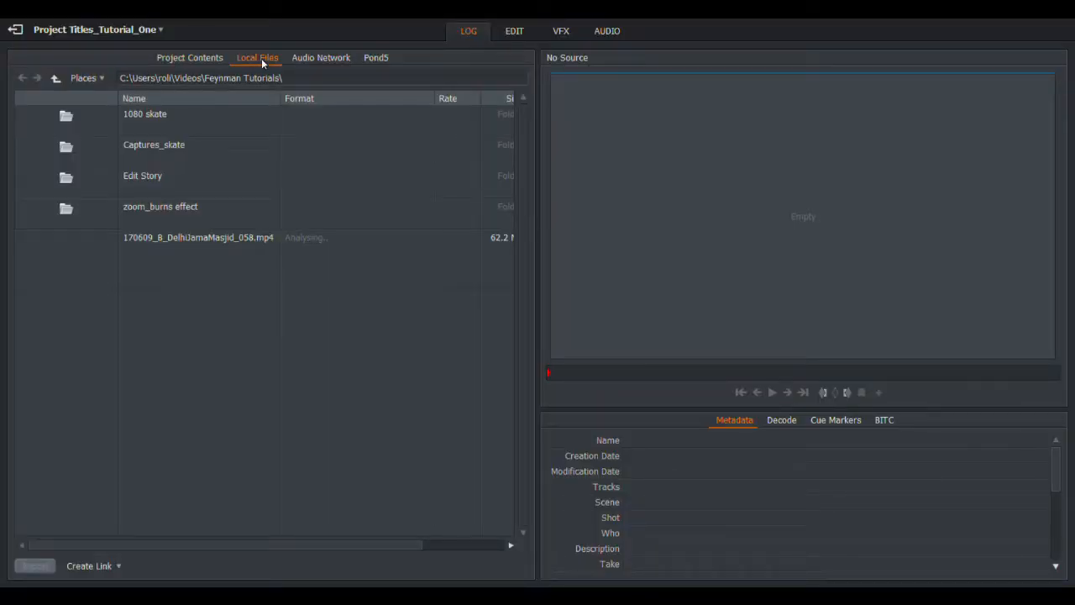
pyautogui.click(74, 269)
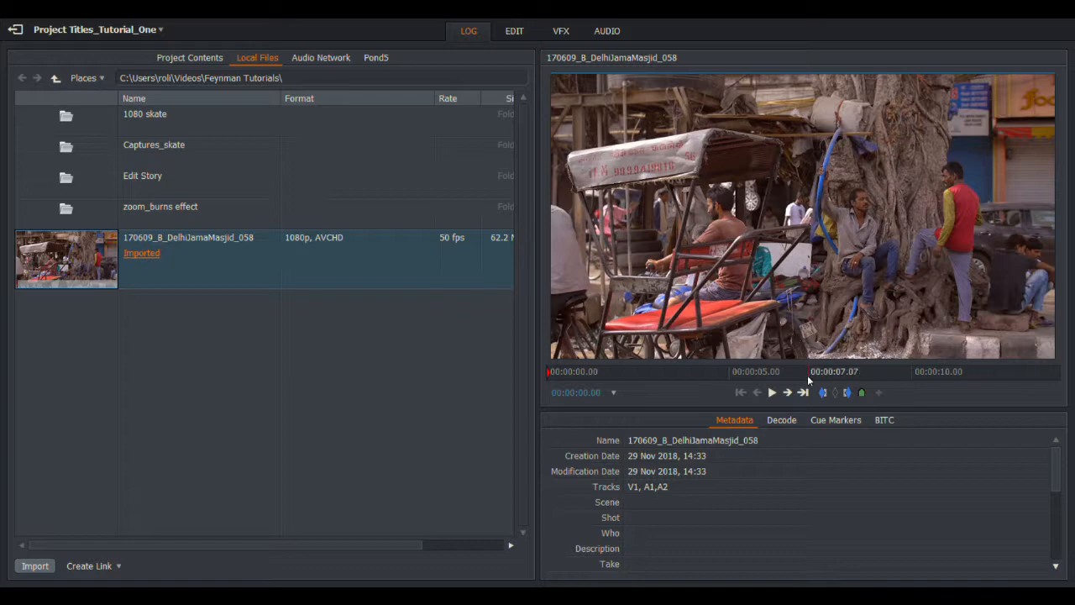
pyautogui.click(773, 393)
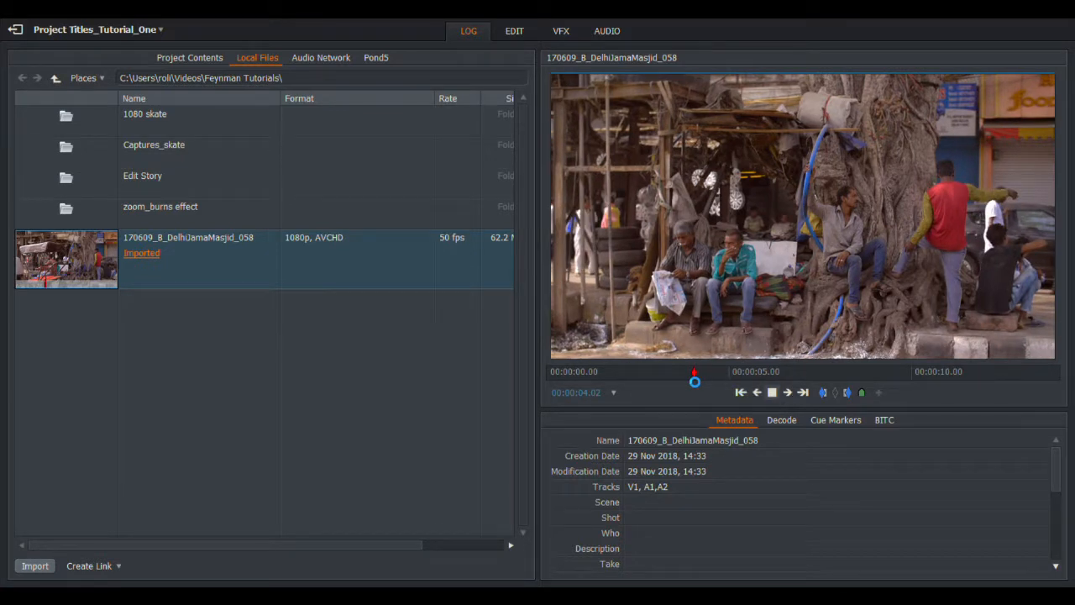
pyautogui.moveTo(695, 372); pyautogui.dragTo(544, 375)
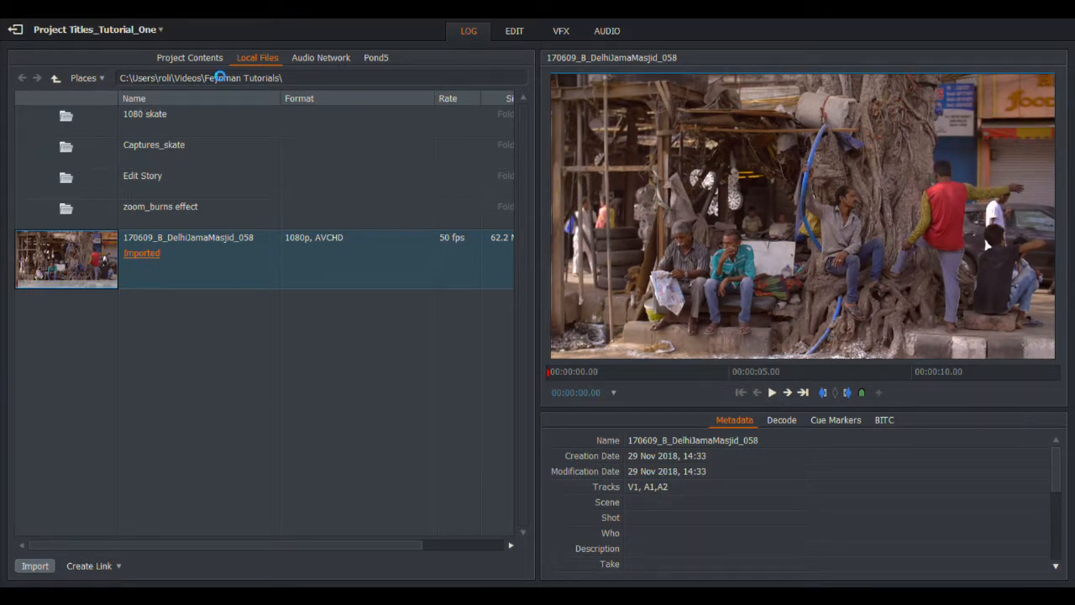
# Place the imported clip at the start of the sequence's V1, A1 and A2 tracks in the editing workspace
pyautogui.click(515, 32)
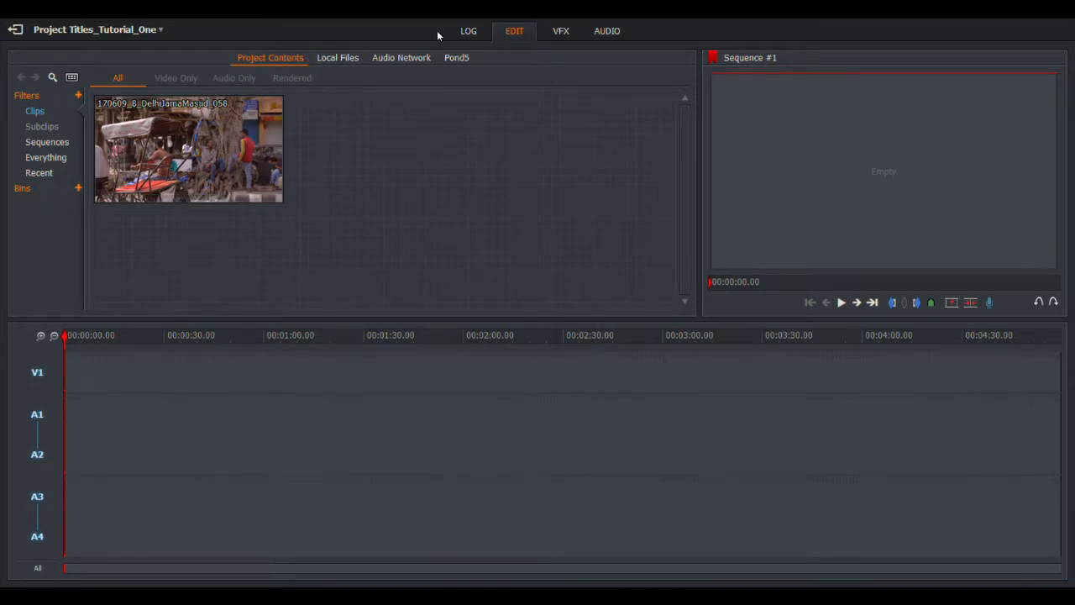
pyautogui.click(486, 30)
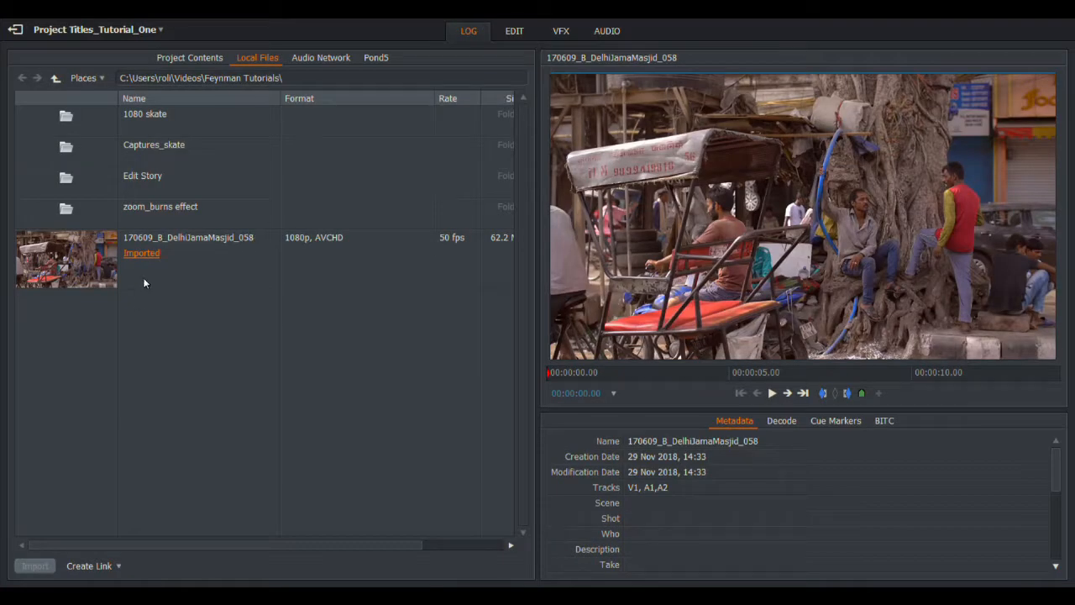
pyautogui.click(526, 31)
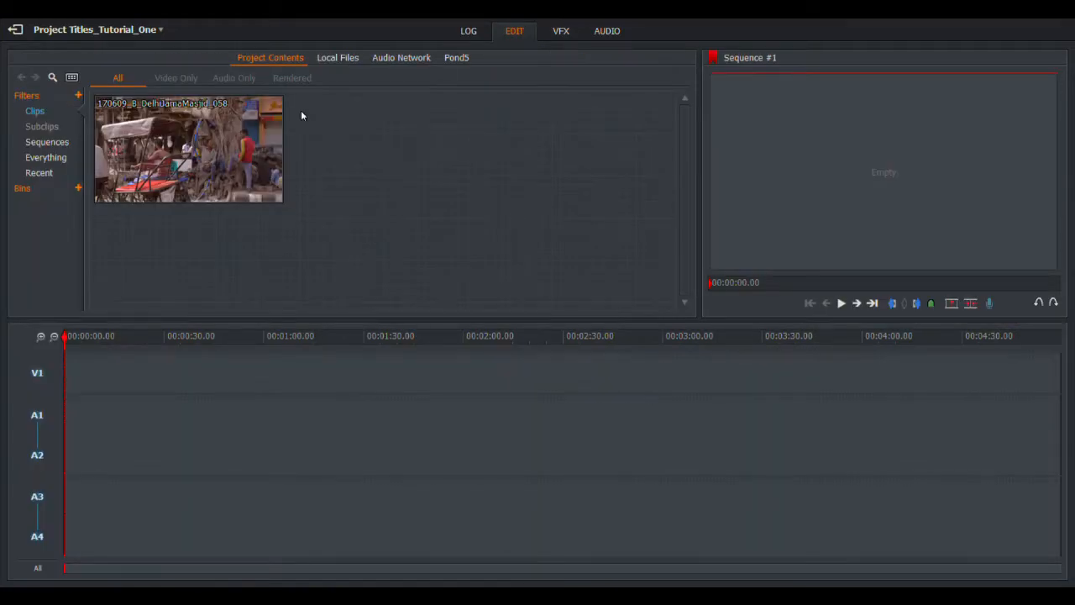
pyautogui.moveTo(194, 148); pyautogui.dragTo(67, 402)
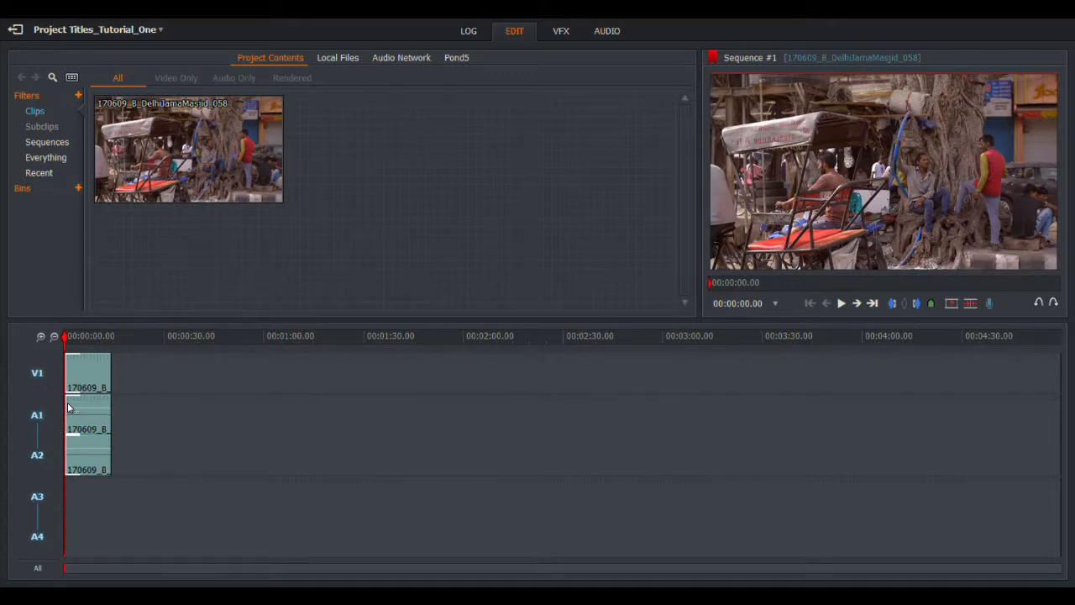
pyautogui.click(42, 337)
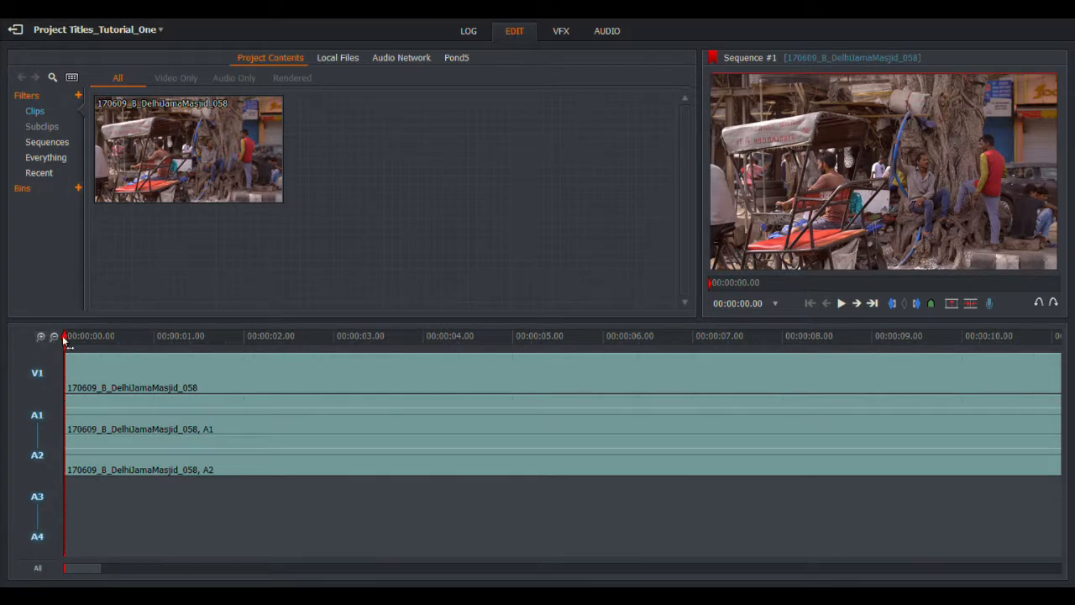
# Enlarge the timeline area in the effects workspace and add a Titles text effect to the clip on V1
pyautogui.click(556, 32)
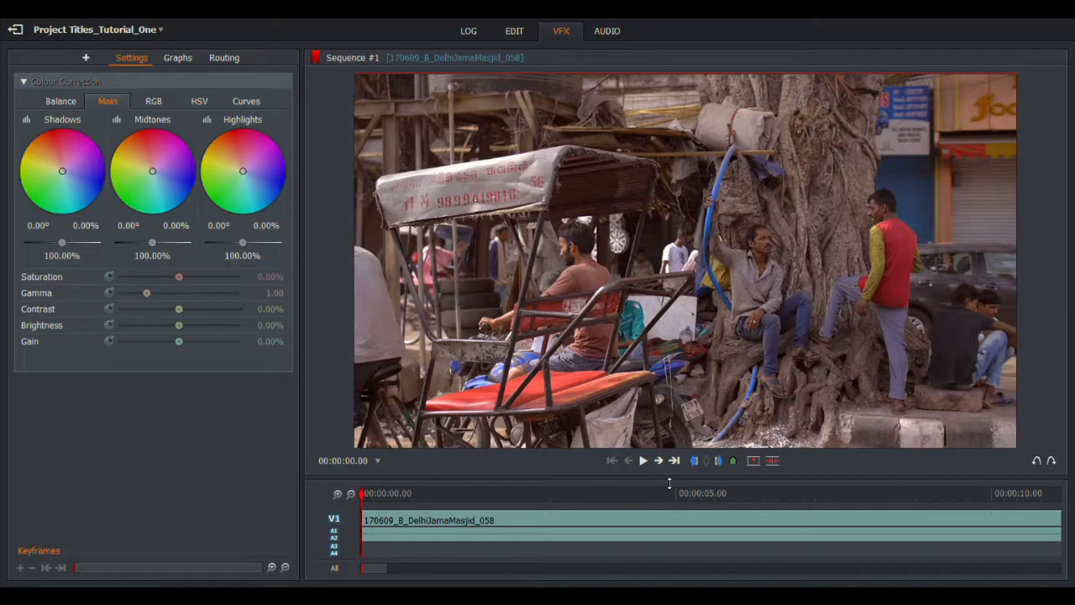
pyautogui.moveTo(669, 483); pyautogui.dragTo(656, 381)
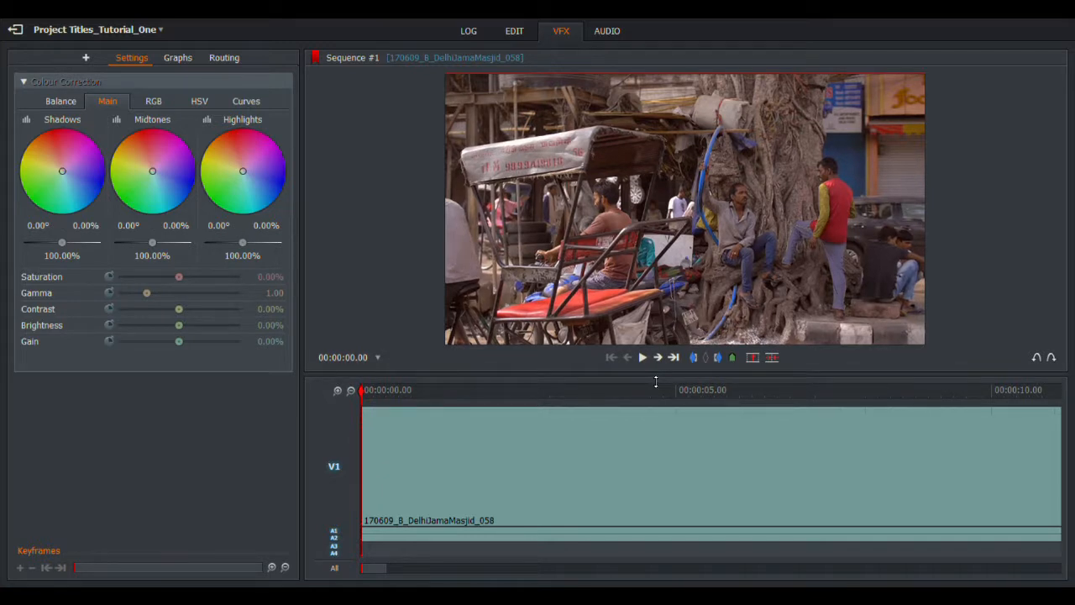
pyautogui.rightClick(407, 430)
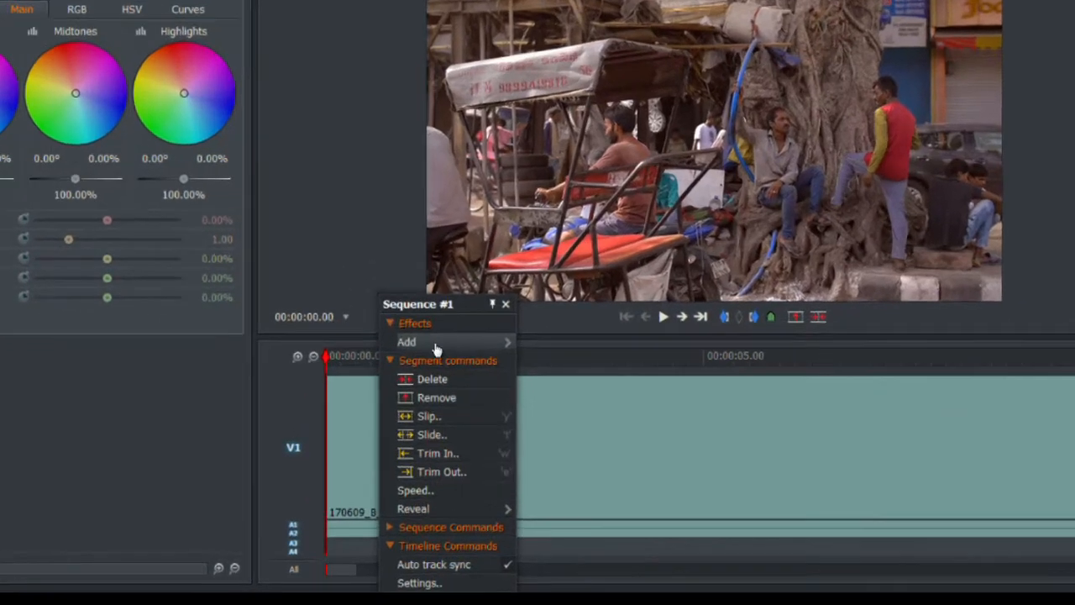
pyautogui.moveTo(467, 385)
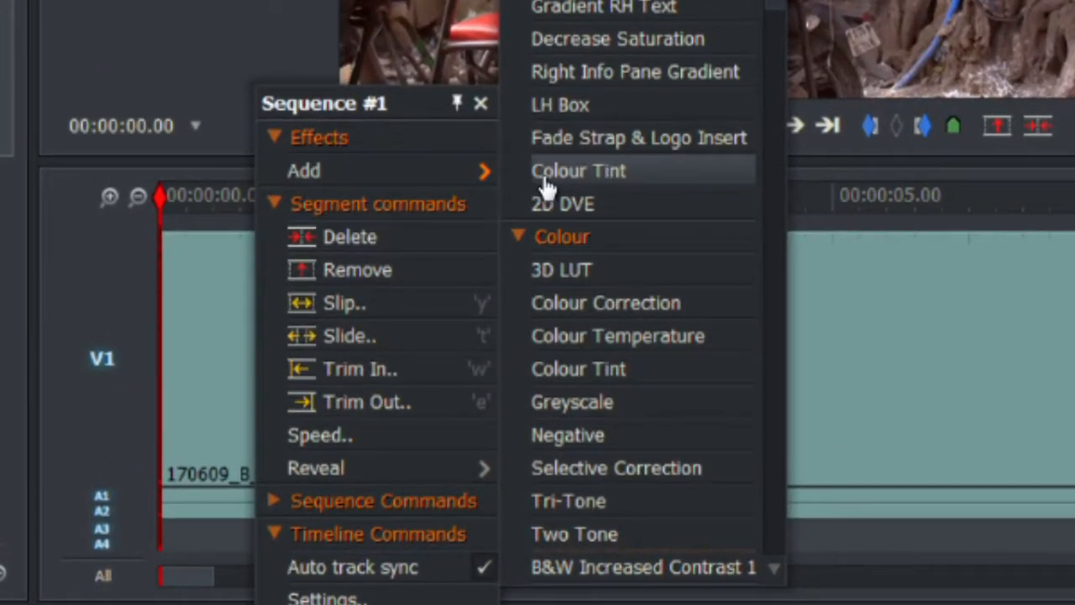
pyautogui.scroll(-2, 563, 210)
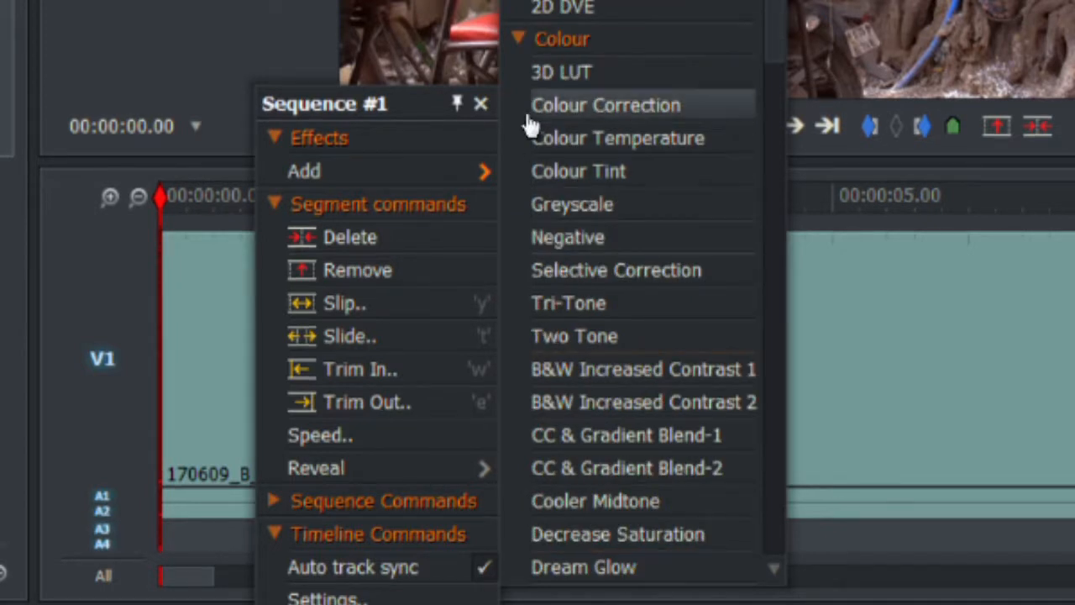
pyautogui.scroll(2, 532, 114)
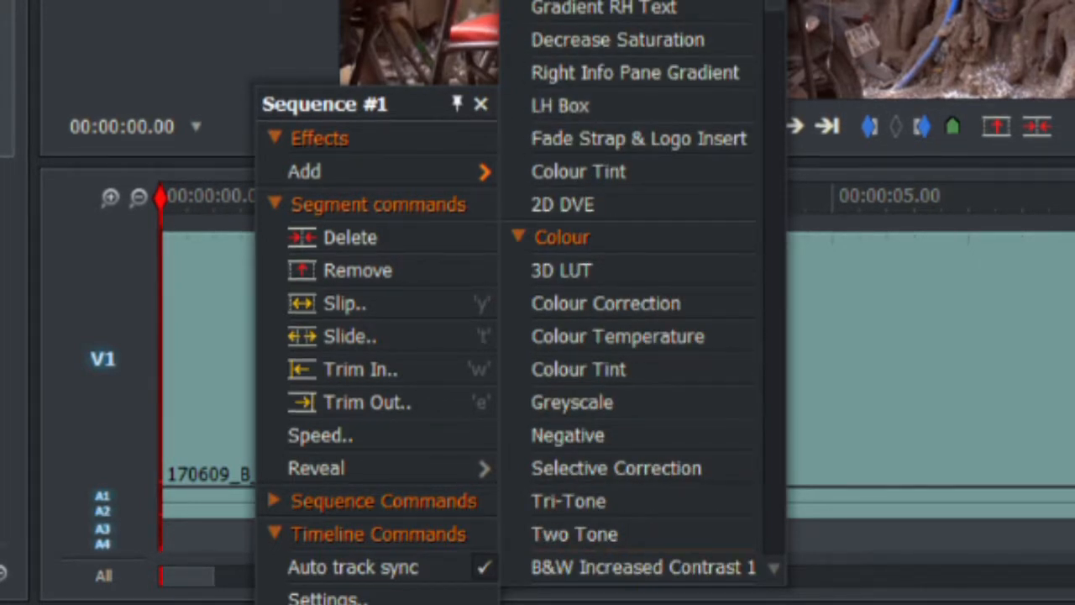
pyautogui.scroll(-4, 643, 336)
pyautogui.scroll(-5, 643, 336)
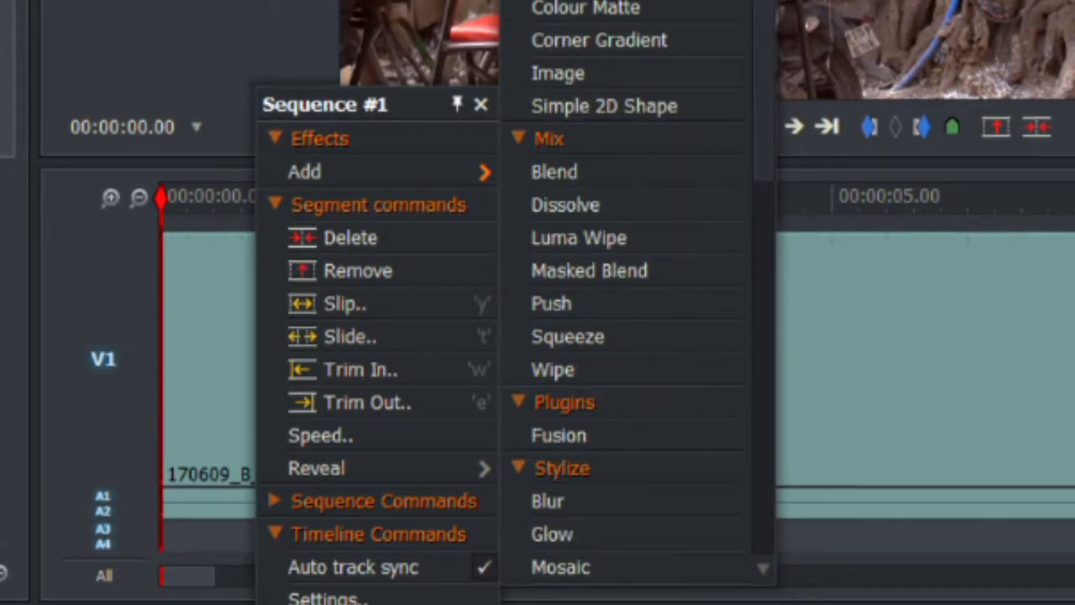
pyautogui.scroll(-2, 638, 336)
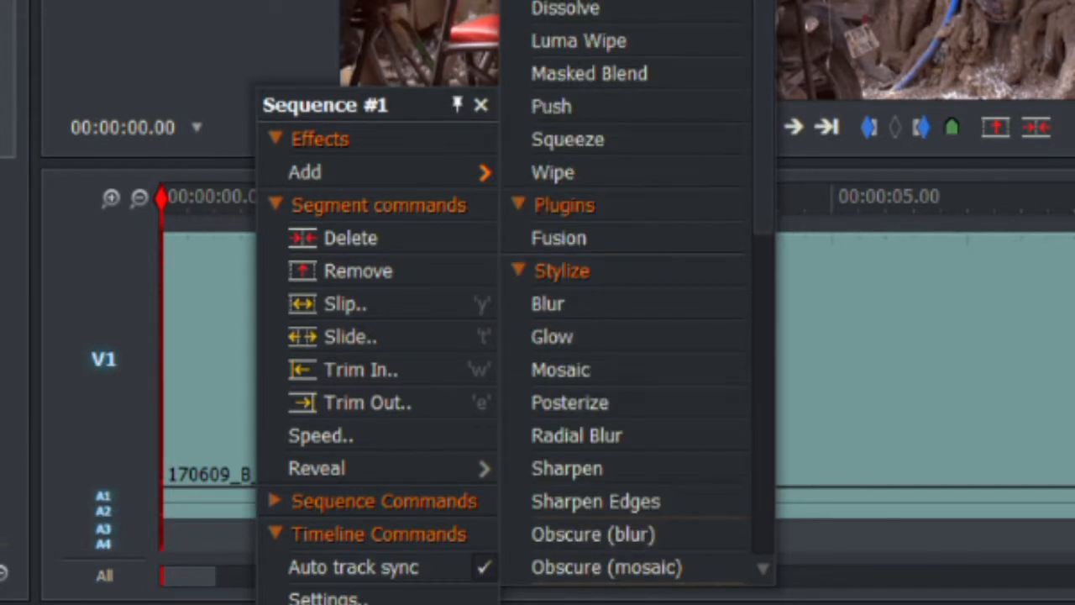
pyautogui.scroll(-2, 638, 336)
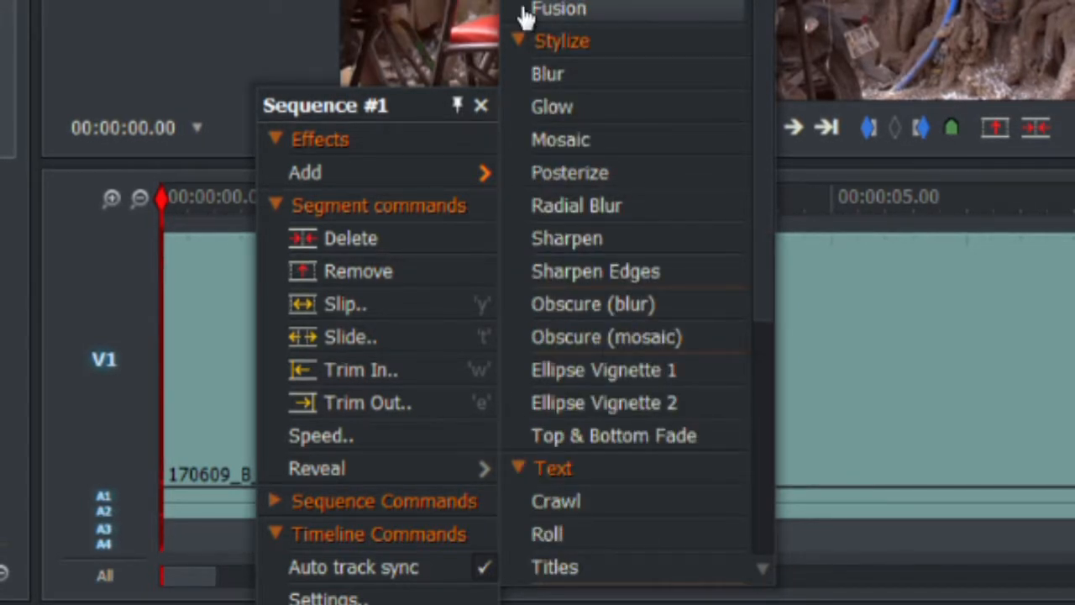
pyautogui.scroll(-4, 537, 38)
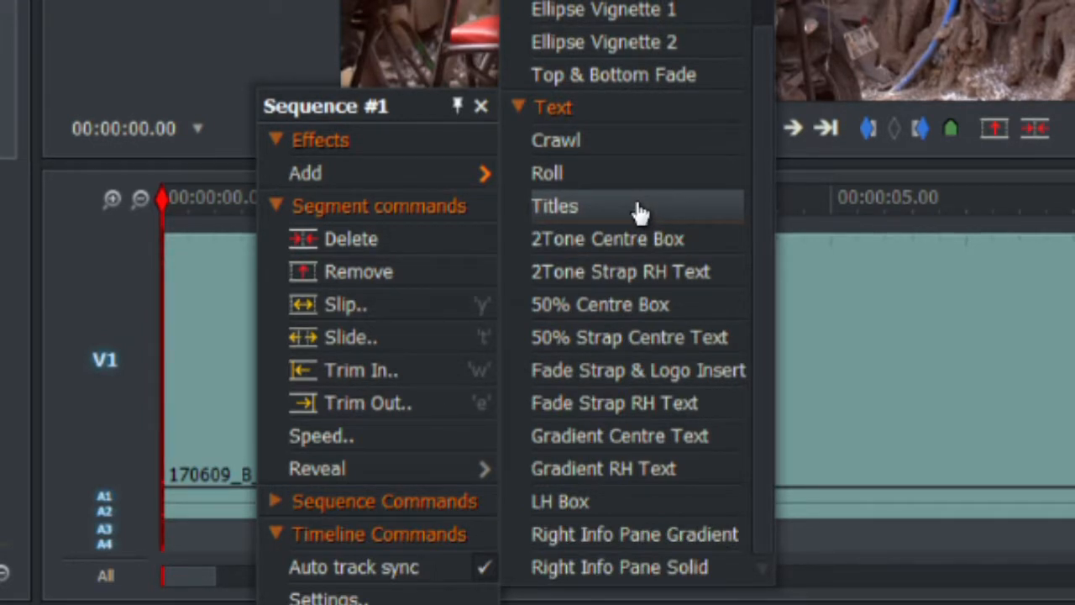
pyautogui.click(639, 210)
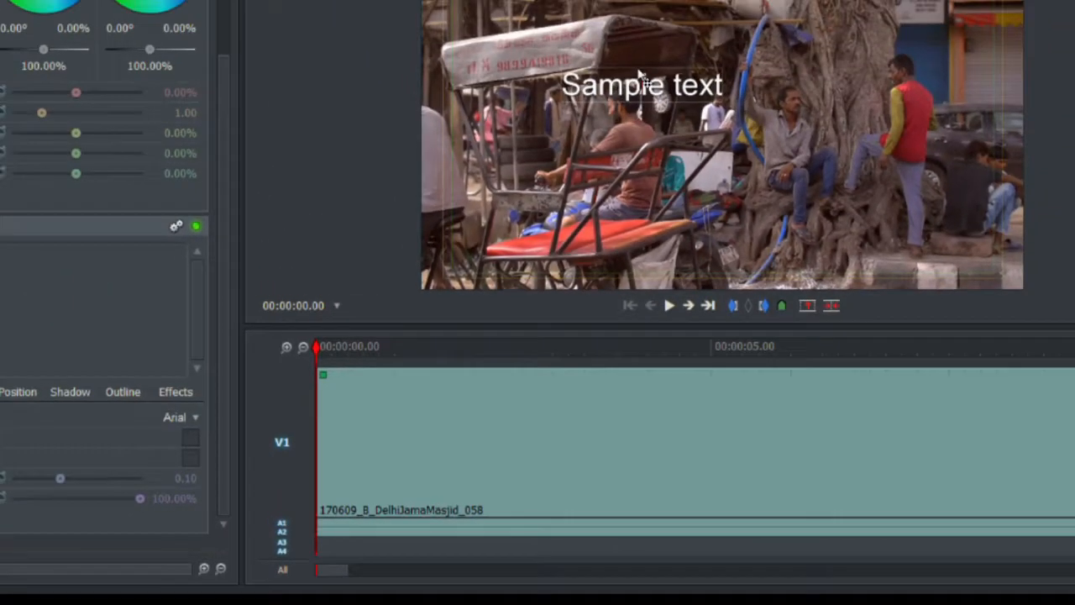
# Shift the sample title slightly up and left in the picture and replace its text with "New Dehli Titles"
pyautogui.moveTo(639, 72); pyautogui.dragTo(554, 51)
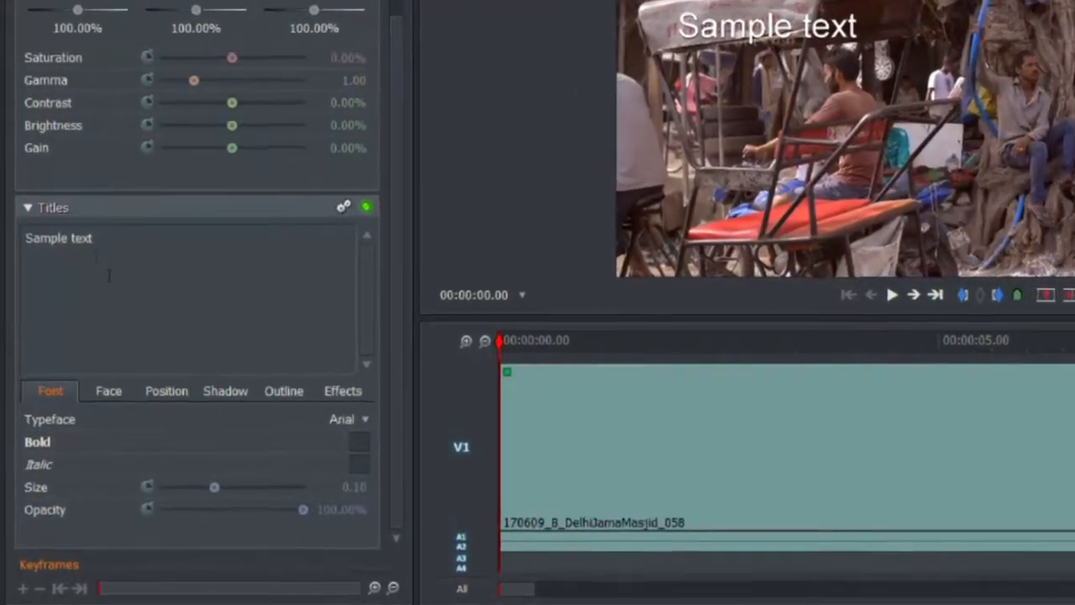
pyautogui.click(74, 305)
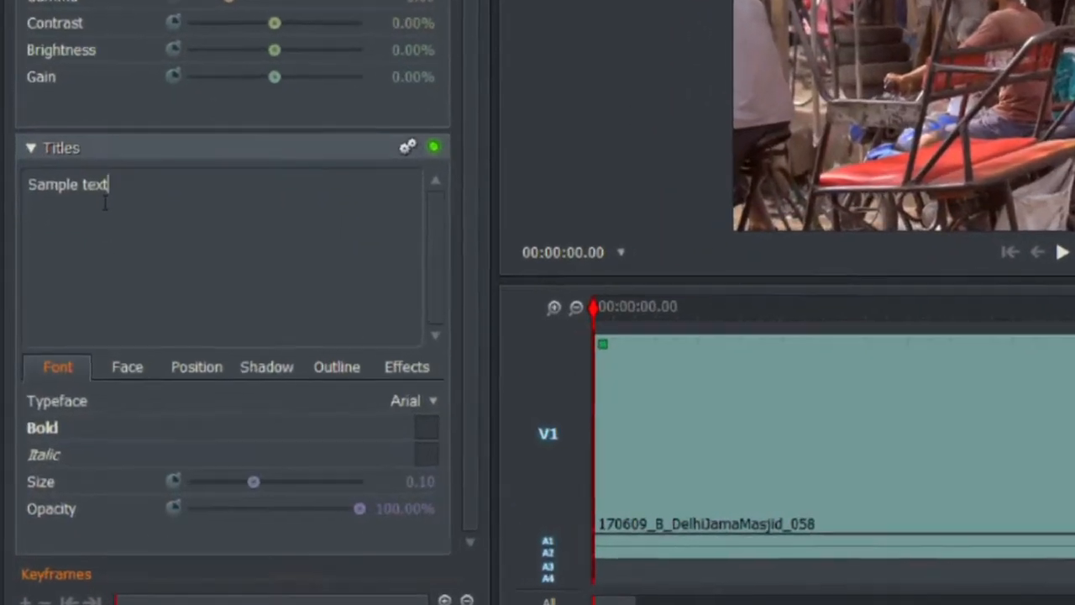
pyautogui.click(51, 296)
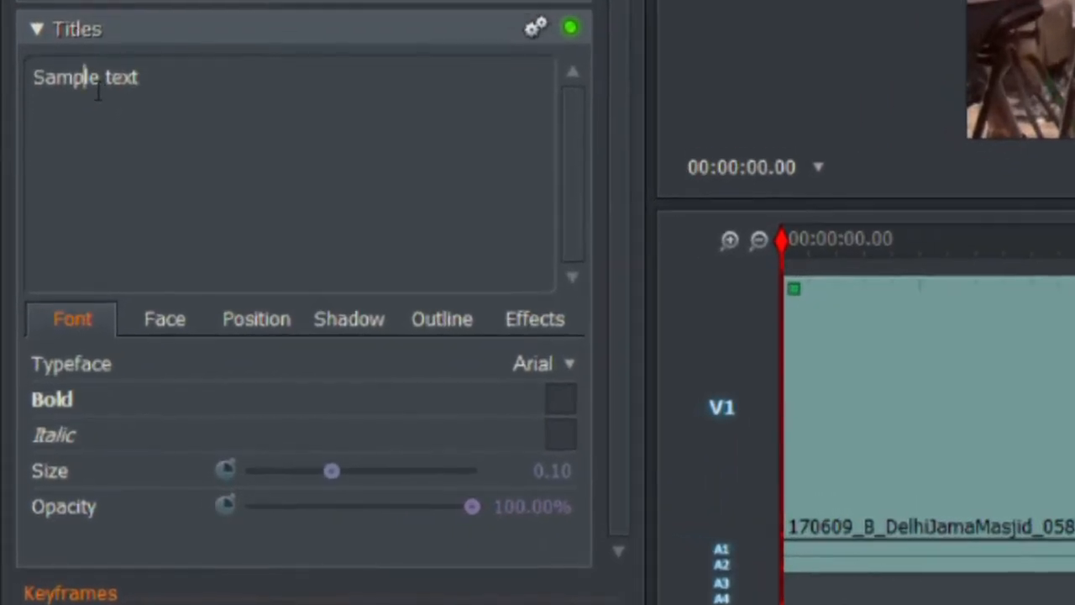
pyautogui.click(141, 79)
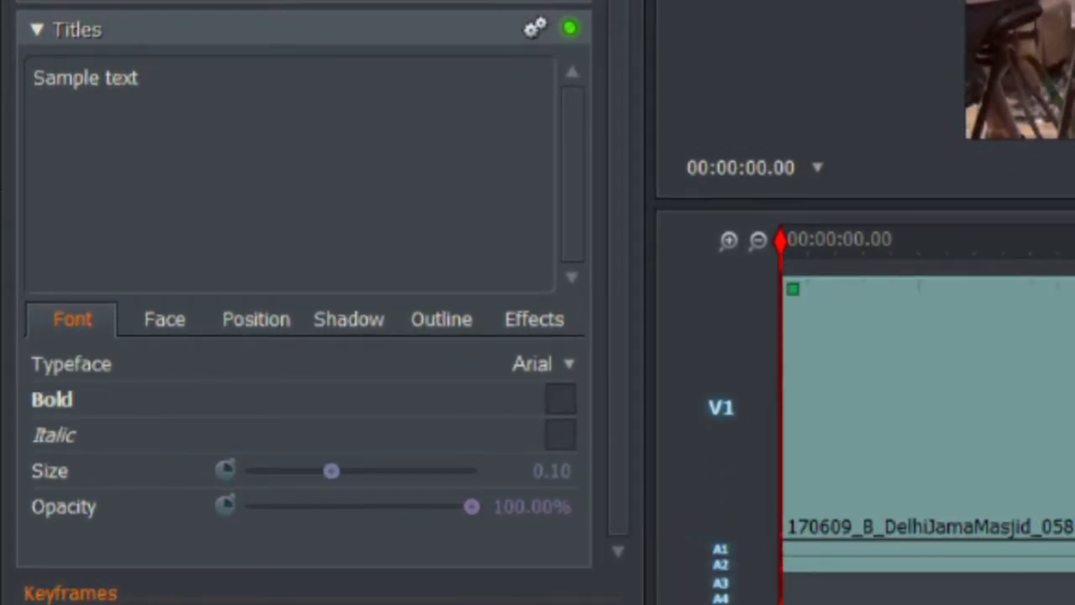
pyautogui.press('BackSpace')
pyautogui.press('BackSpace')
pyautogui.press('BackSpace')
pyautogui.press('BackSpace')
pyautogui.press('BackSpace')
pyautogui.press('BackSpace')
pyautogui.press('BackSpace')
pyautogui.press('BackSpace')
pyautogui.press('BackSpace')
pyautogui.press('BackSpace')
pyautogui.press('BackSpace')
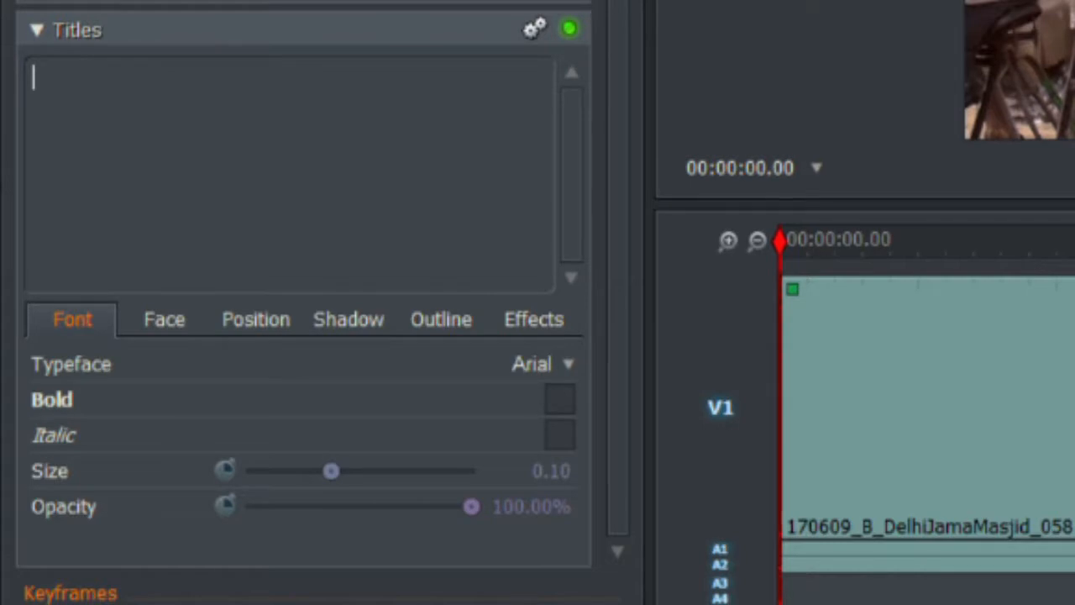
pyautogui.write('New ')
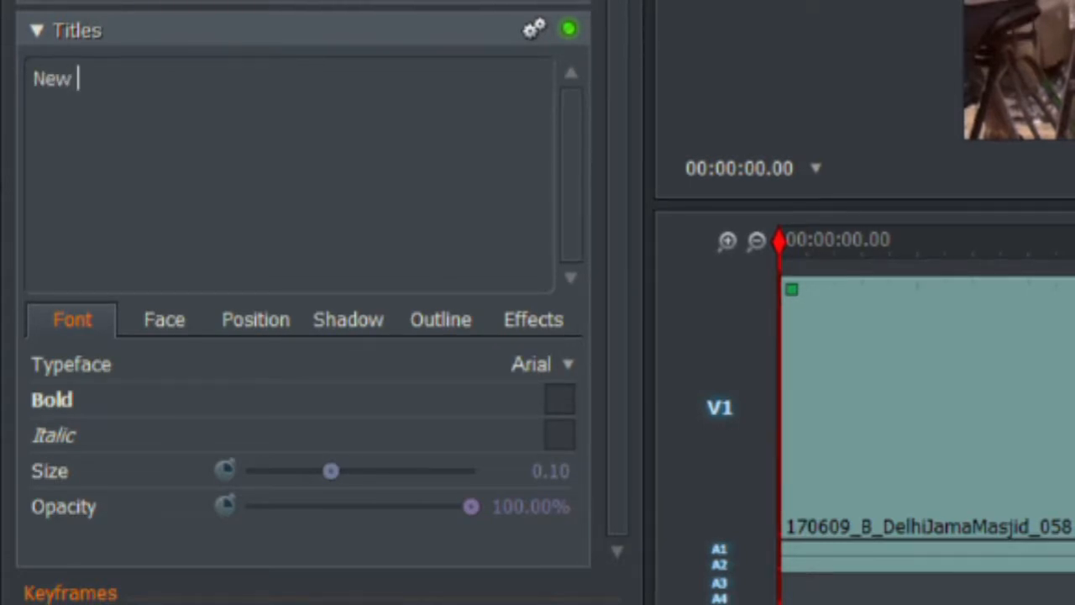
pyautogui.write('Dehli Titles')
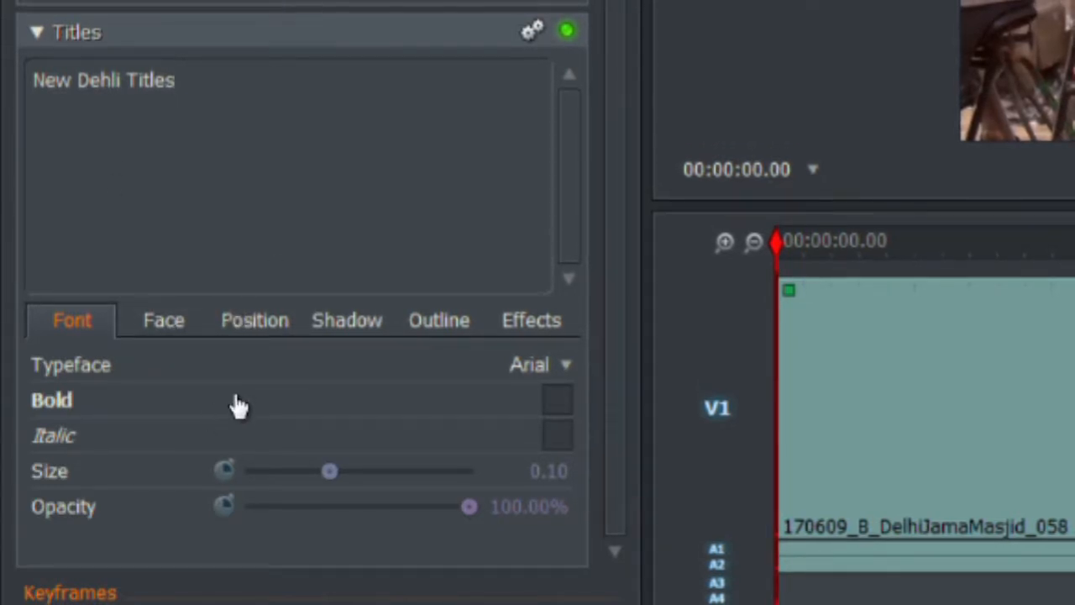
# Set the title's typeface to Lucida Console and move the title to the lower half of the picture, slightly right of centre
pyautogui.click(568, 369)
pyautogui.scroll(-3, 450, 157)
pyautogui.scroll(-15, 449, 157)
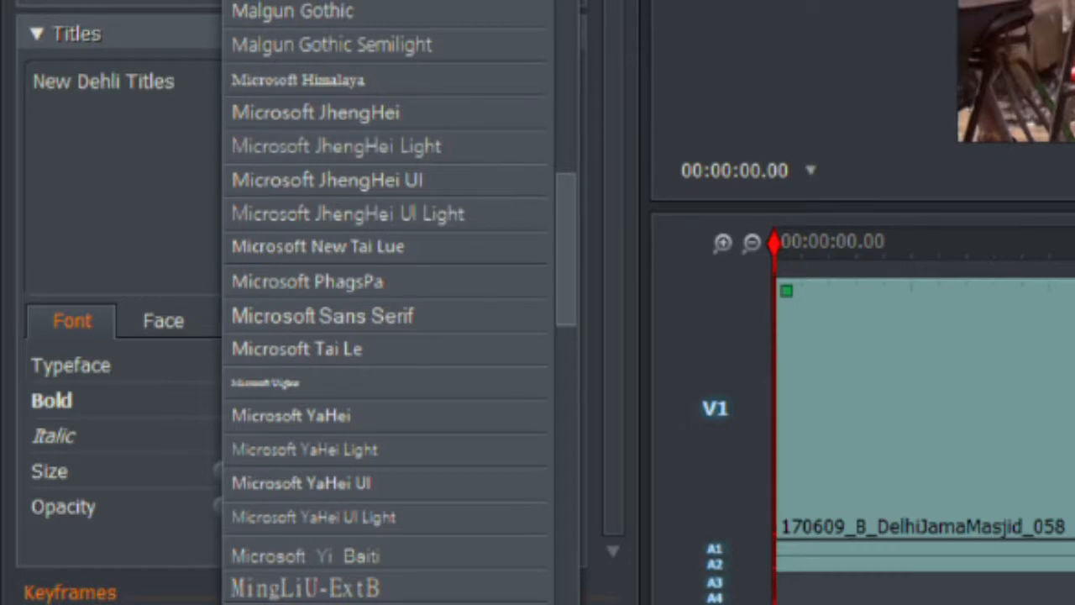
pyautogui.click(435, 1)
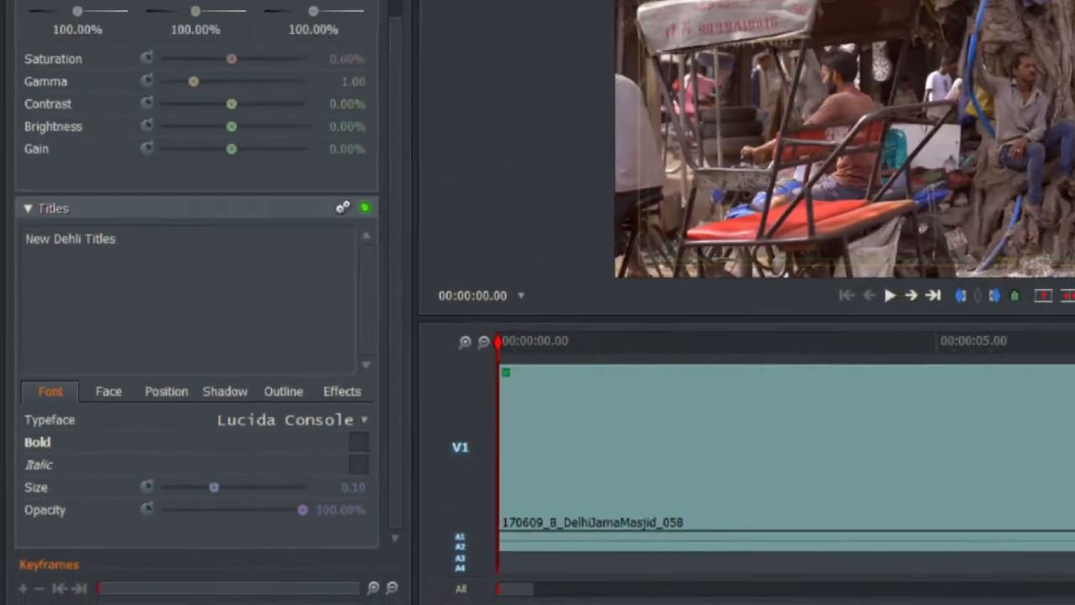
pyautogui.moveTo(615, 141); pyautogui.dragTo(689, 256)
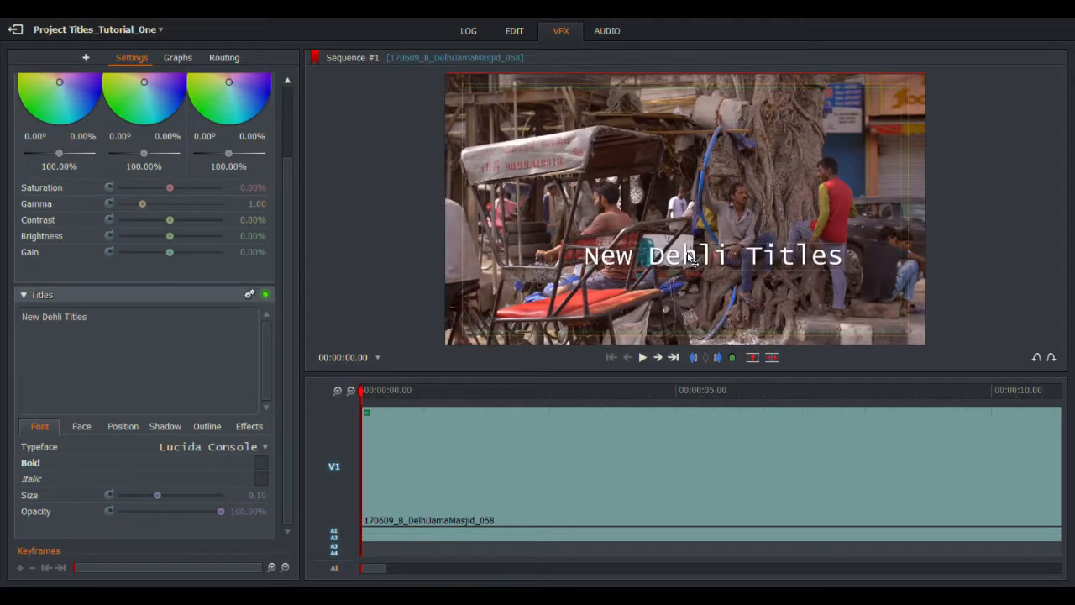
# Reposition the title near the middle of the picture, at about 58% X and 50% Y
pyautogui.click(130, 434)
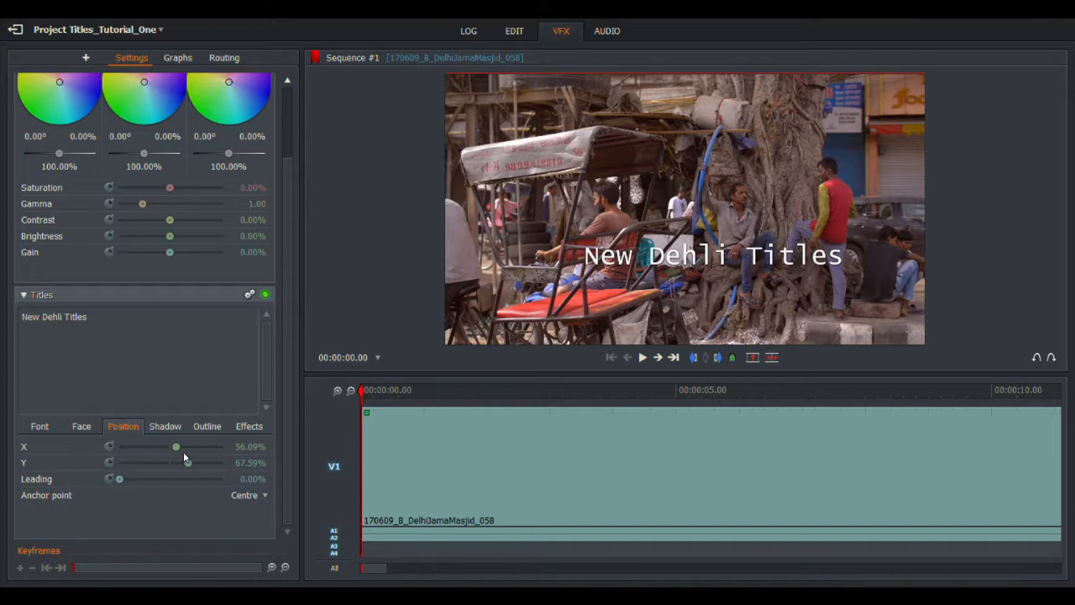
pyautogui.moveTo(174, 454)
pyautogui.mouseDown()
pyautogui.moveTo(154, 451)
pyautogui.moveTo(184, 461)
pyautogui.moveTo(151, 466)
pyautogui.moveTo(174, 473)
pyautogui.mouseUp()
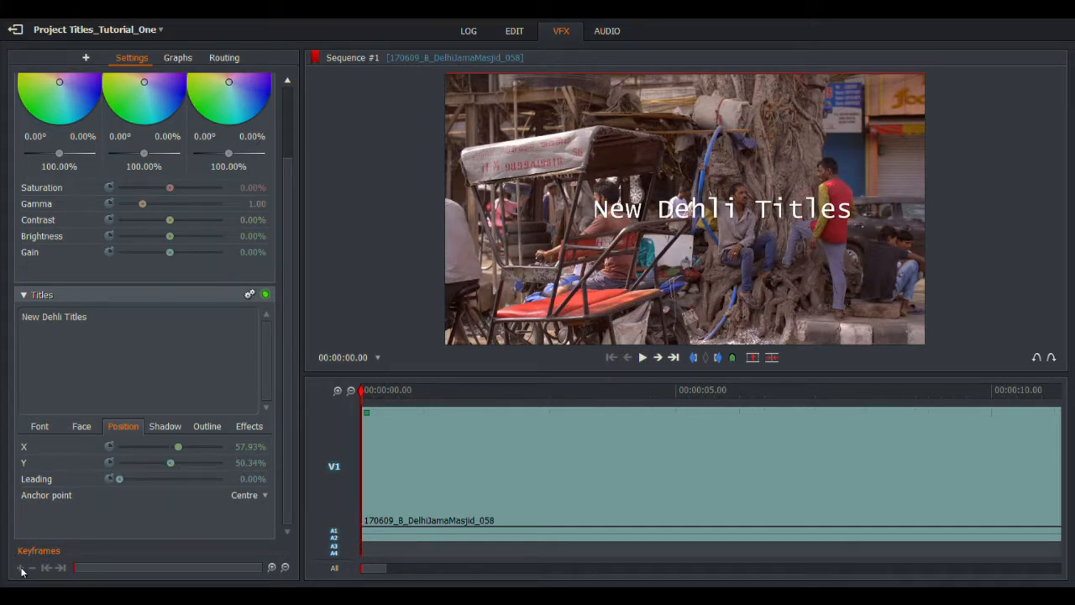
# Enable keyframing for the title's X and Y position and disable it again
pyautogui.click(111, 450)
pyautogui.click(109, 462)
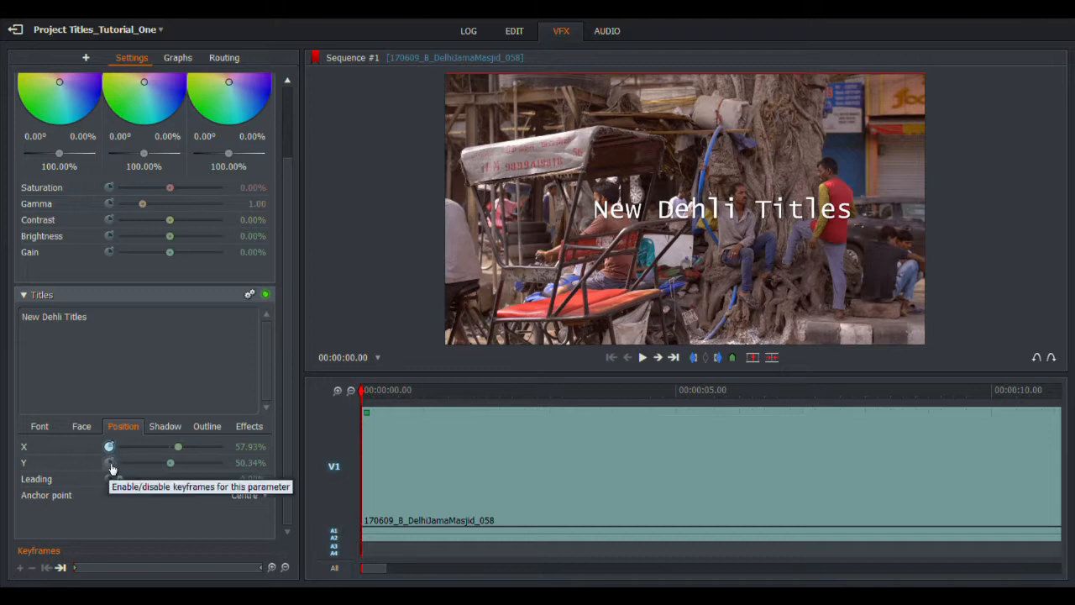
pyautogui.click(109, 463)
pyautogui.click(110, 446)
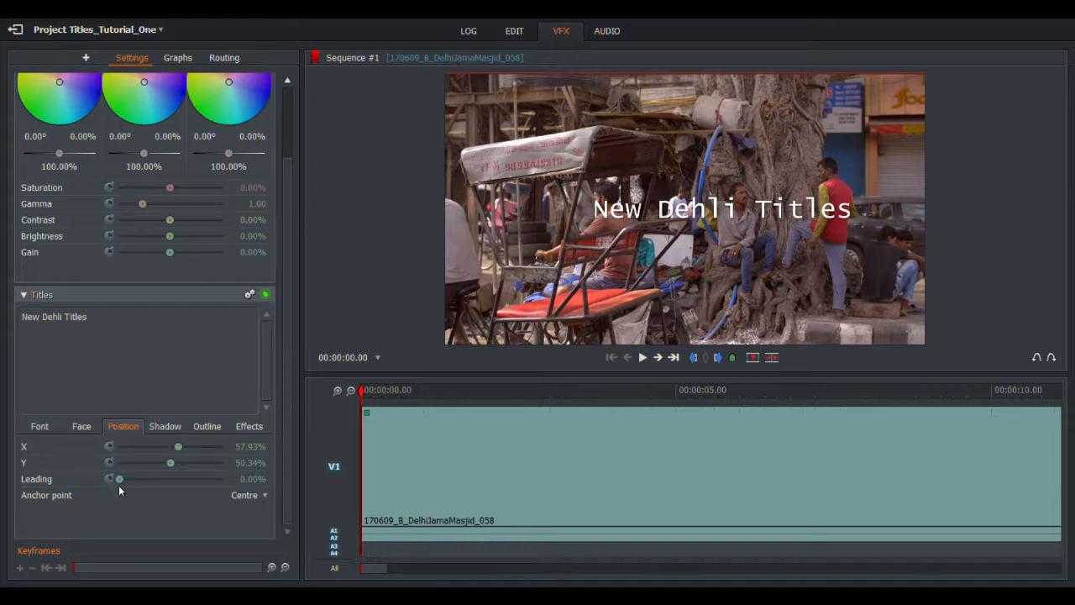
# Add two lines below "New Dehli Titles" reading "leading is the space" and "left between paragraphs"
pyautogui.moveTo(120, 479)
pyautogui.mouseDown()
pyautogui.moveTo(177, 482)
pyautogui.moveTo(108, 491)
pyautogui.moveTo(124, 484)
pyautogui.mouseUp()
pyautogui.click(114, 319)
pyautogui.press('Return')
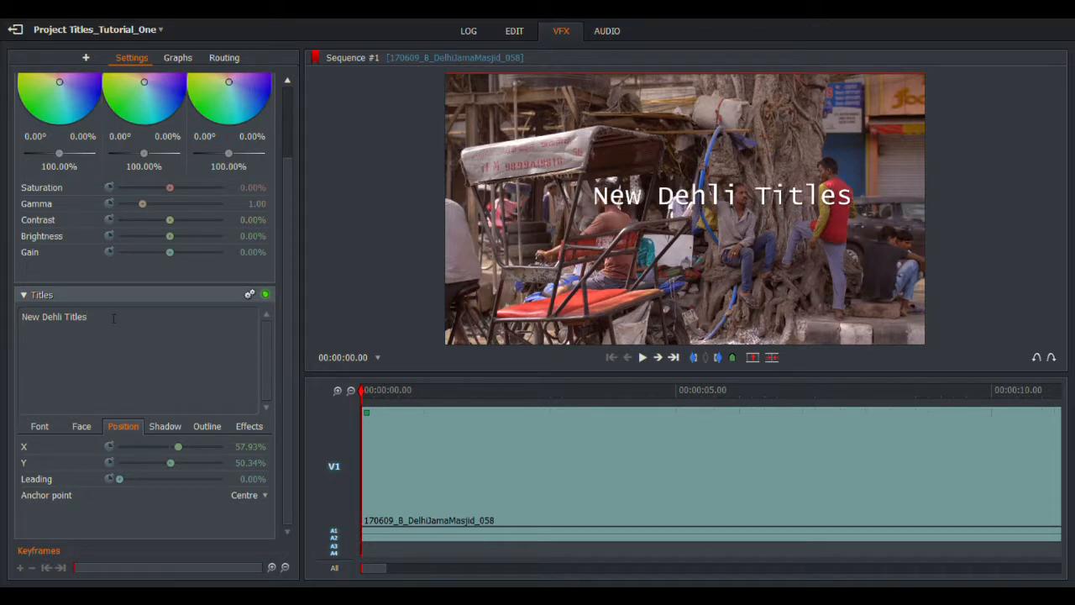
pyautogui.write('leading')
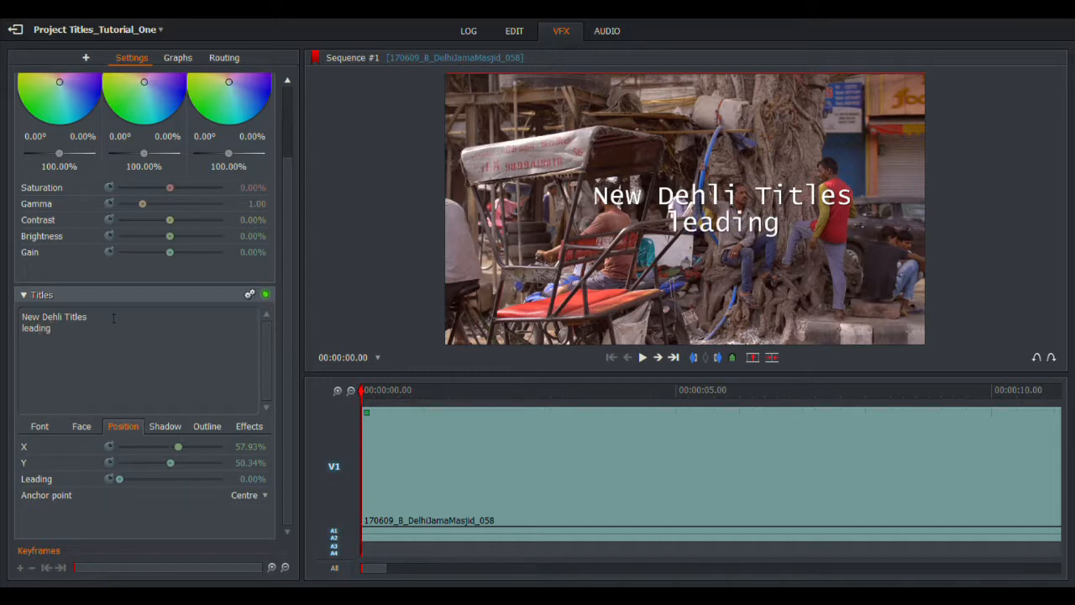
pyautogui.write(' is the spa')
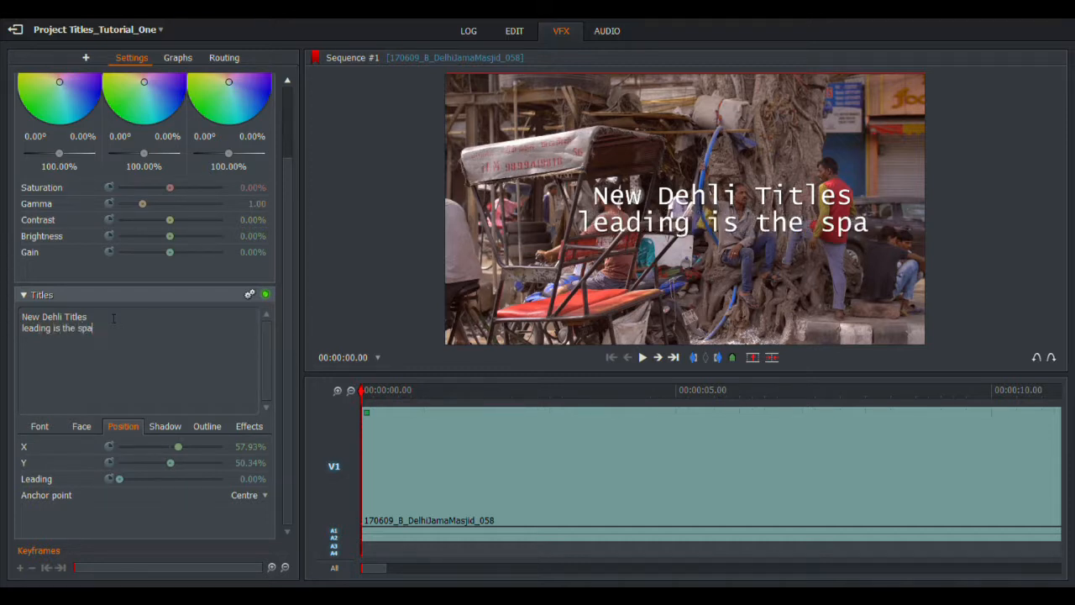
pyautogui.write('ce')
pyautogui.press('Return')
pyautogui.write('left b')
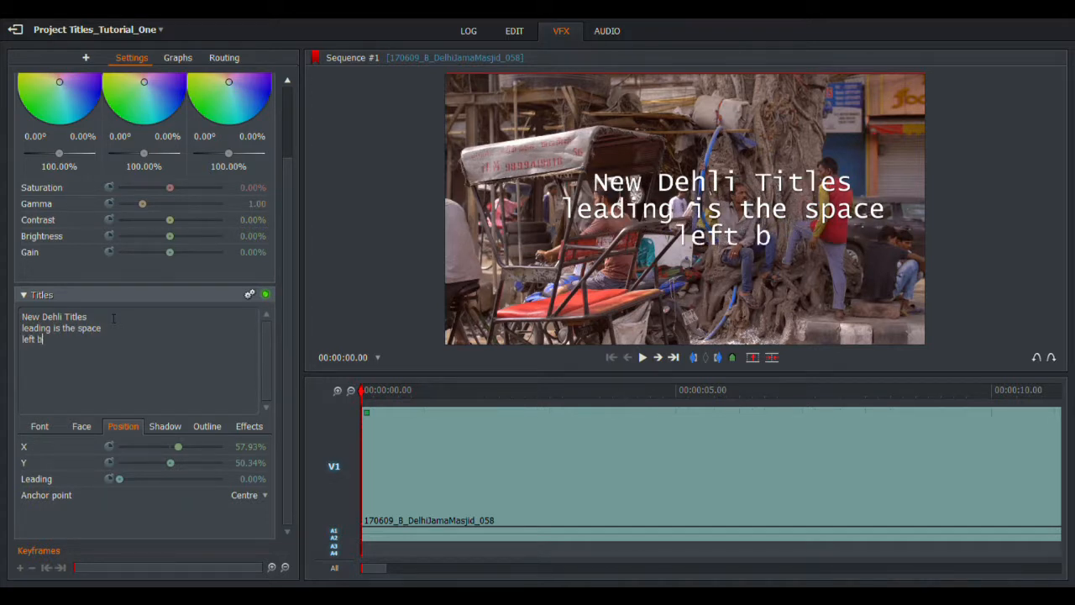
pyautogui.write('etween para')
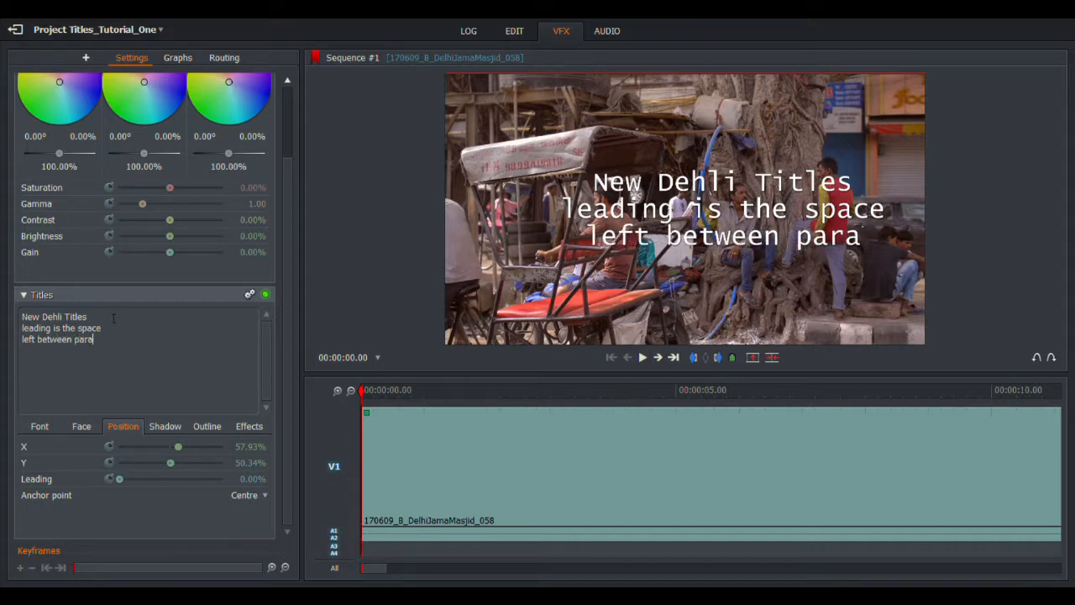
pyautogui.write('graphs')
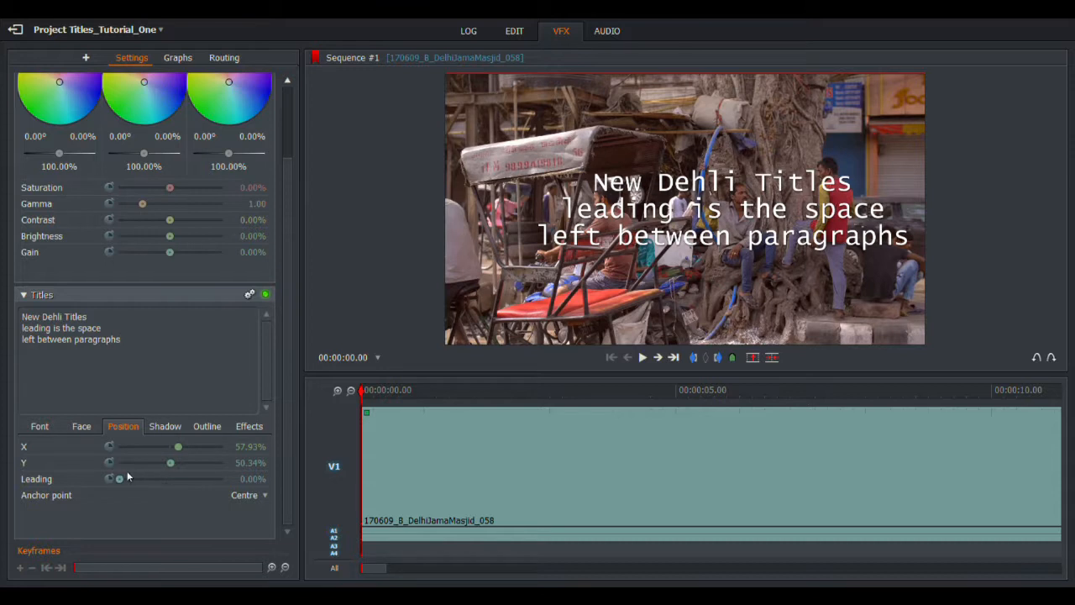
# Increase the title's leading to about 6.2% and move the title up and left to about 39% X, 41% Y
pyautogui.moveTo(120, 479)
pyautogui.mouseDown()
pyautogui.moveTo(136, 478)
pyautogui.moveTo(120, 467)
pyautogui.mouseUp()
pyautogui.moveTo(120, 479); pyautogui.dragTo(125, 479)
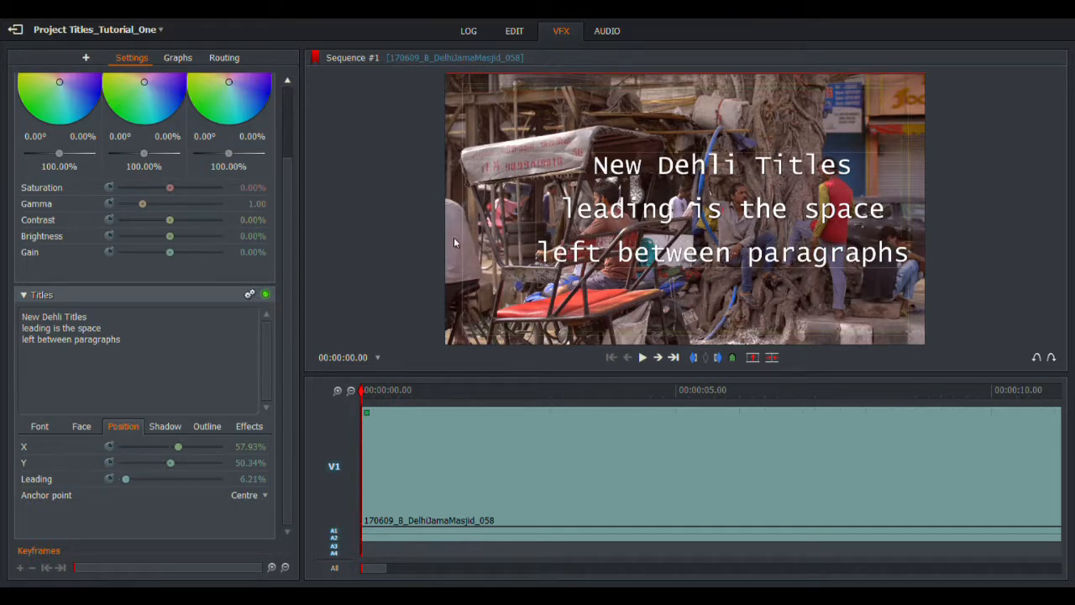
pyautogui.moveTo(710, 212); pyautogui.dragTo(627, 189)
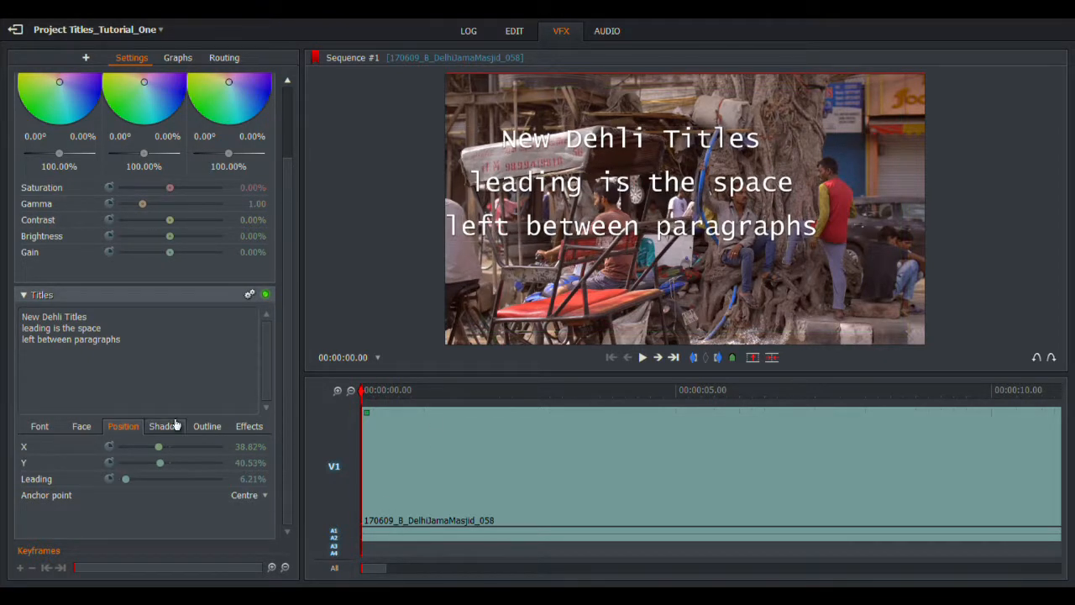
# Adjust the title's shadow colour to a hue of about 290° with 90% saturation and raise its alpha to about 117
pyautogui.click(165, 426)
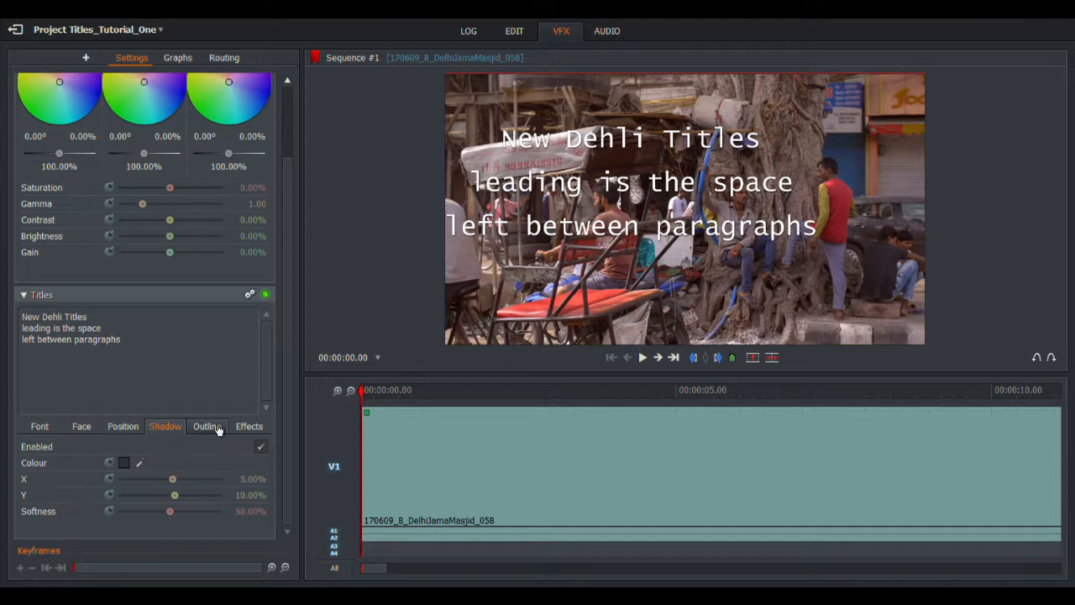
pyautogui.click(126, 465)
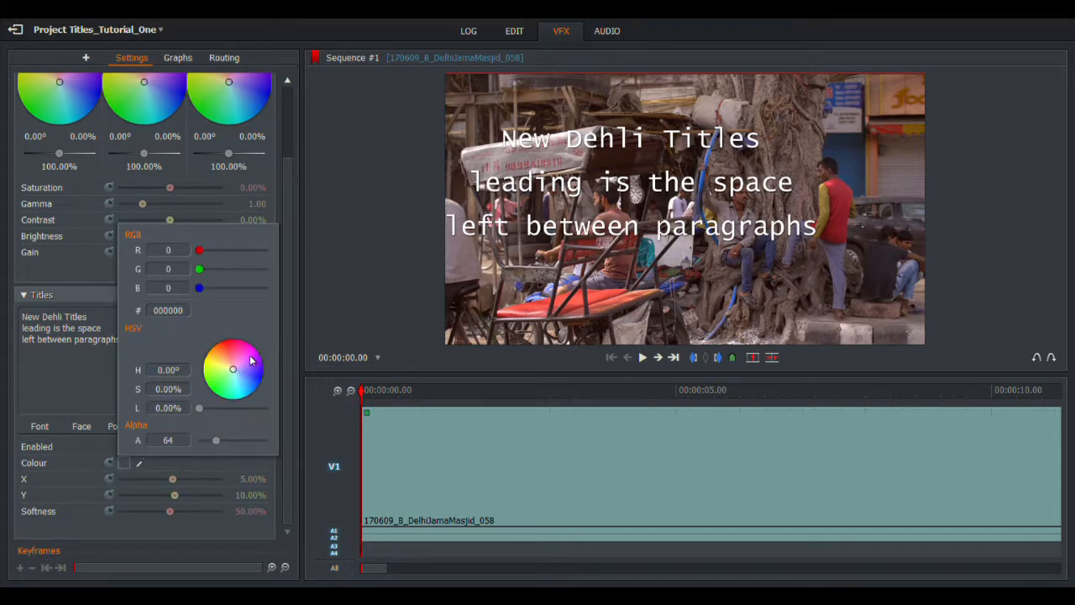
pyautogui.moveTo(236, 380); pyautogui.dragTo(256, 370)
pyautogui.moveTo(218, 440); pyautogui.dragTo(232, 439)
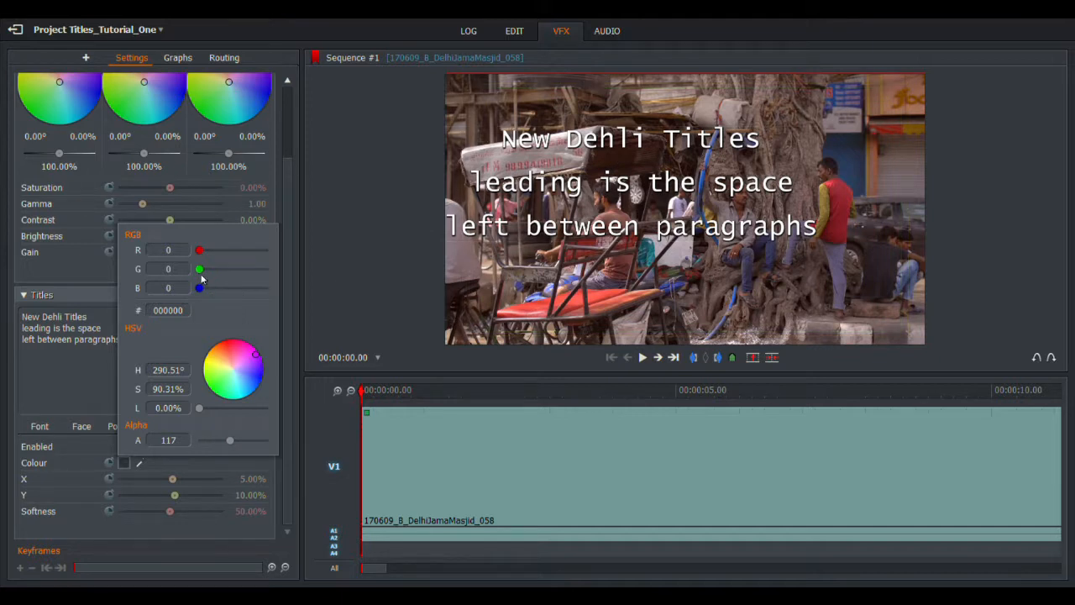
pyautogui.click(127, 465)
pyautogui.click(128, 468)
pyautogui.click(128, 468)
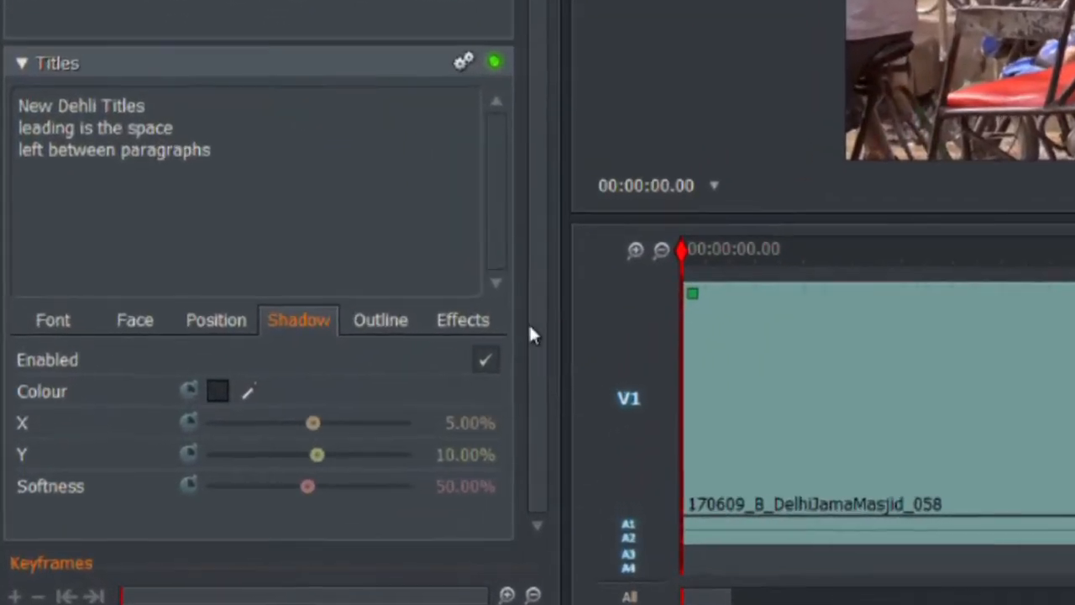
# Enable the title's outline and set its In effect to Typewriter
pyautogui.click(383, 334)
pyautogui.click(495, 356)
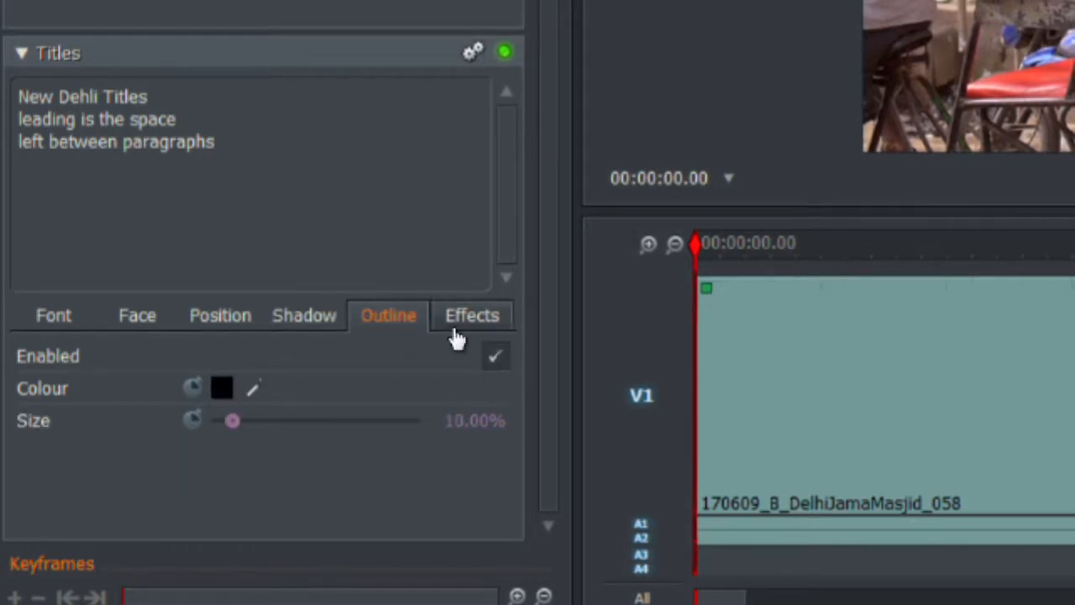
pyautogui.click(475, 329)
pyautogui.click(496, 357)
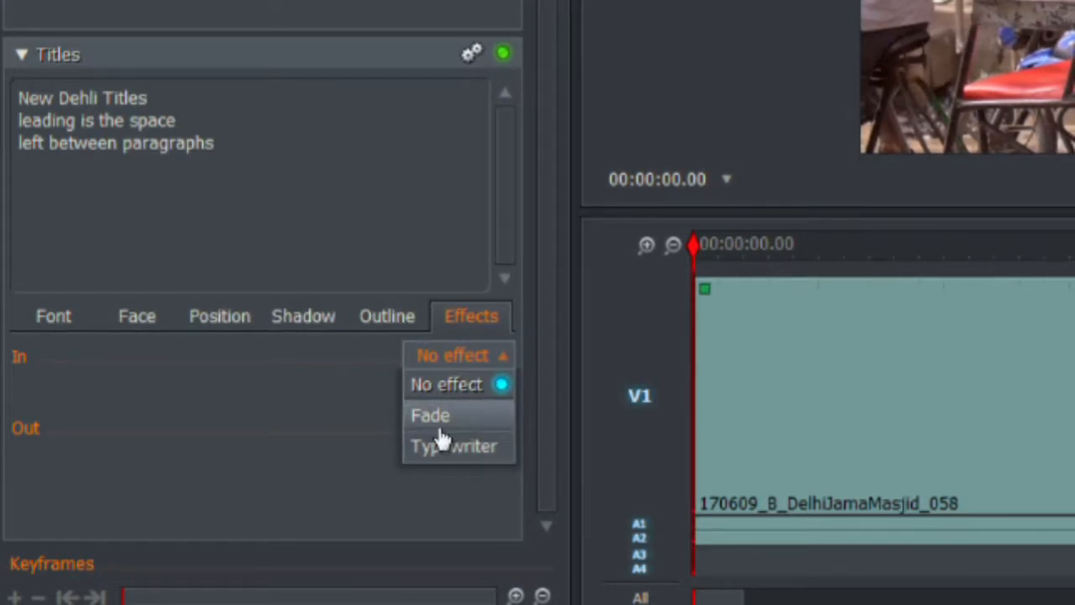
pyautogui.click(468, 454)
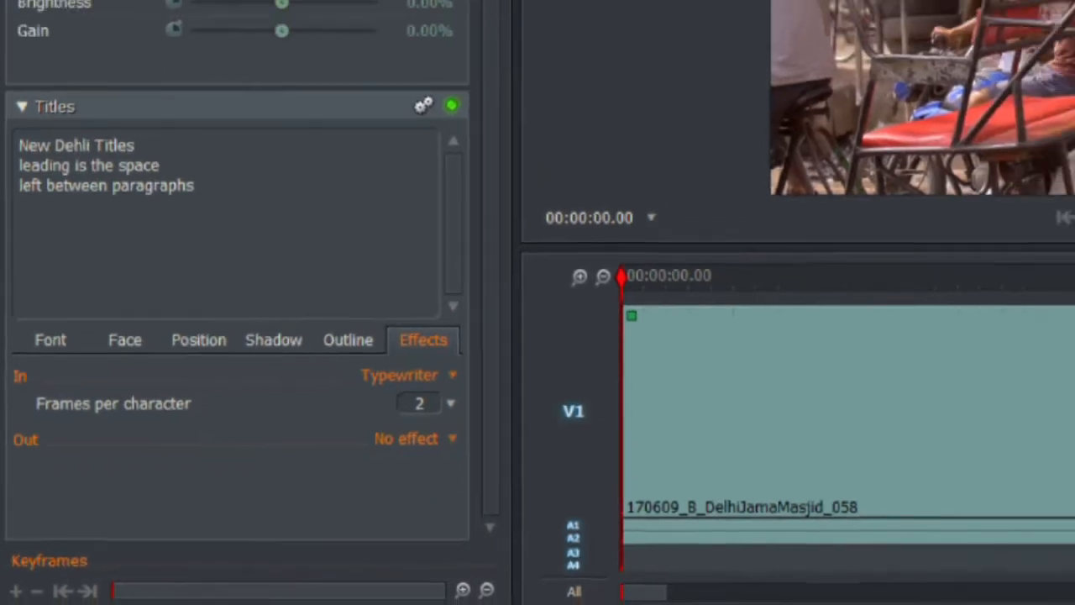
# Play the sequence from the start twice to preview the typewriter title, and return the playhead to the beginning
pyautogui.click(799, 315)
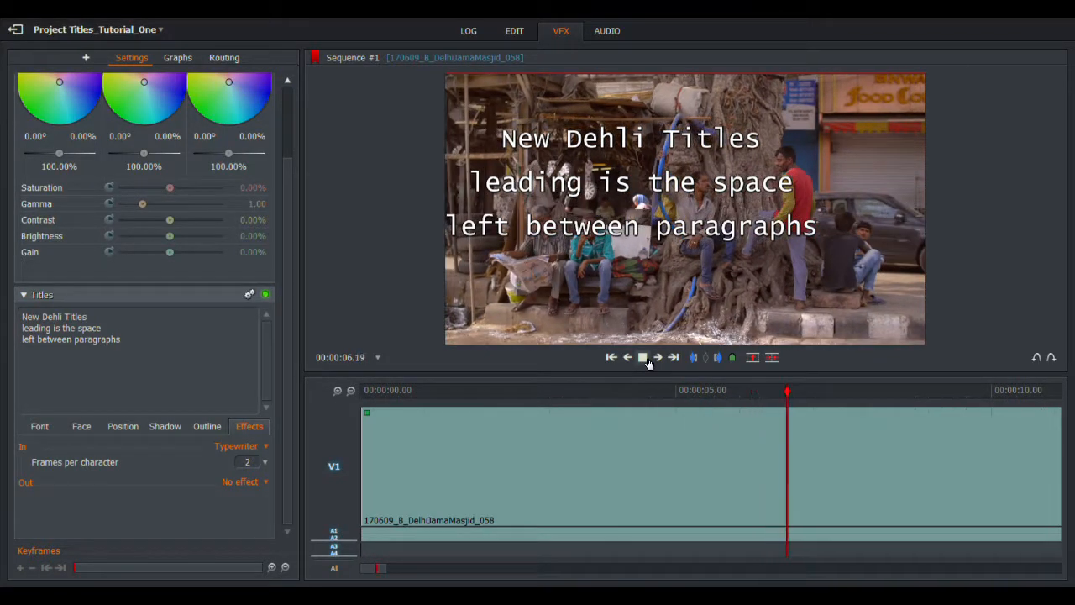
pyautogui.click(643, 357)
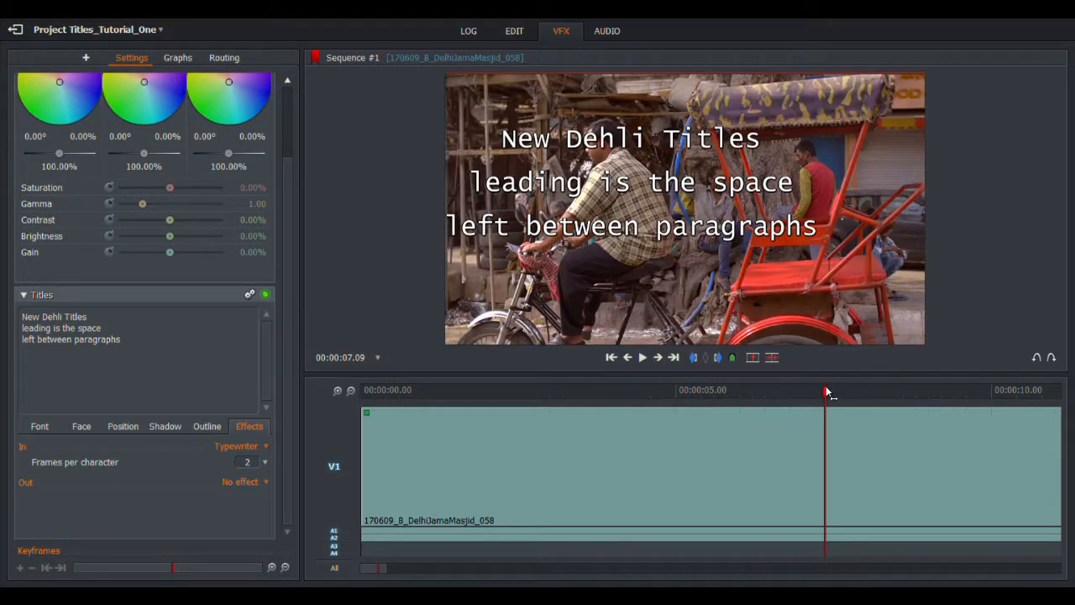
pyautogui.moveTo(826, 392); pyautogui.dragTo(358, 395)
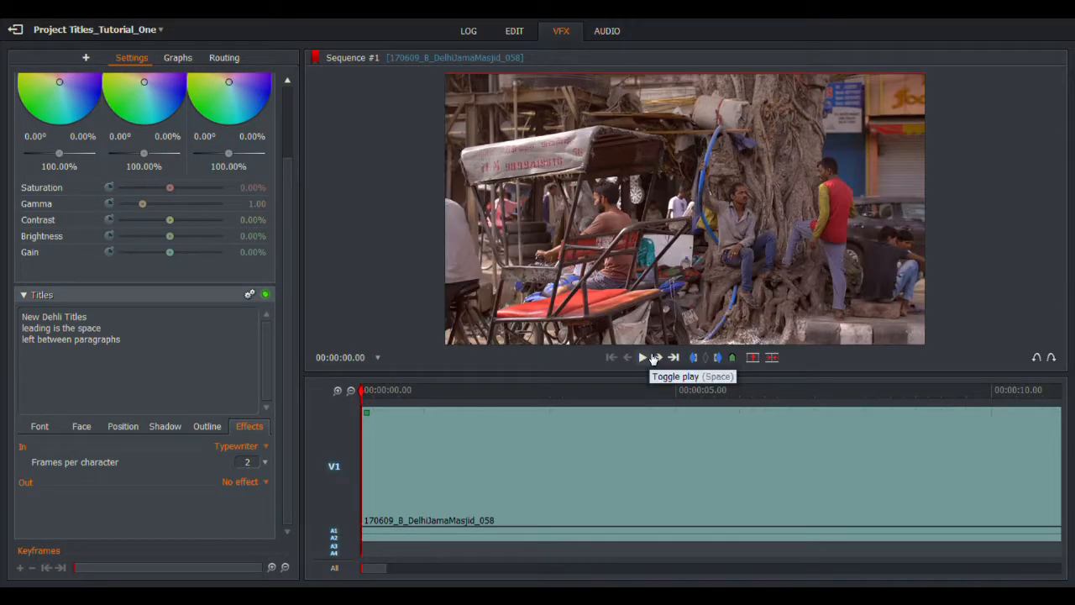
pyautogui.click(653, 358)
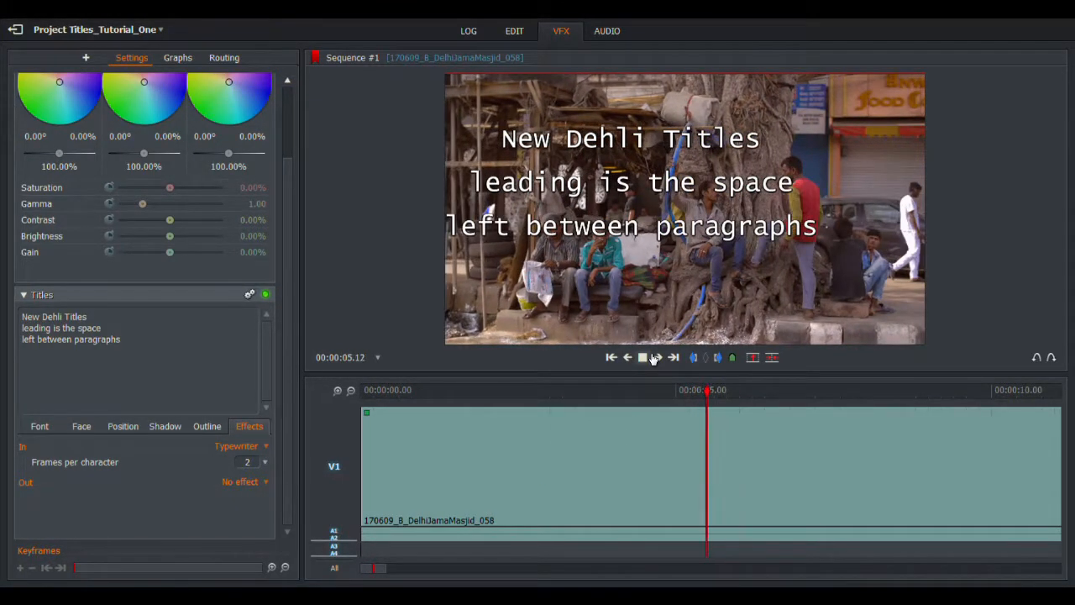
pyautogui.click(650, 361)
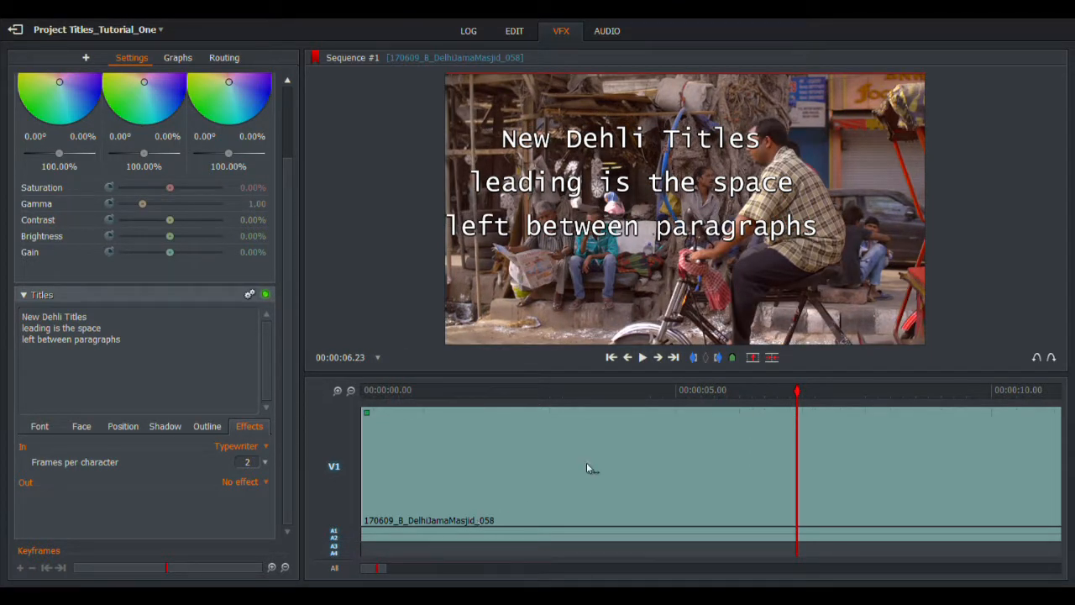
pyautogui.moveTo(477, 391); pyautogui.dragTo(313, 409)
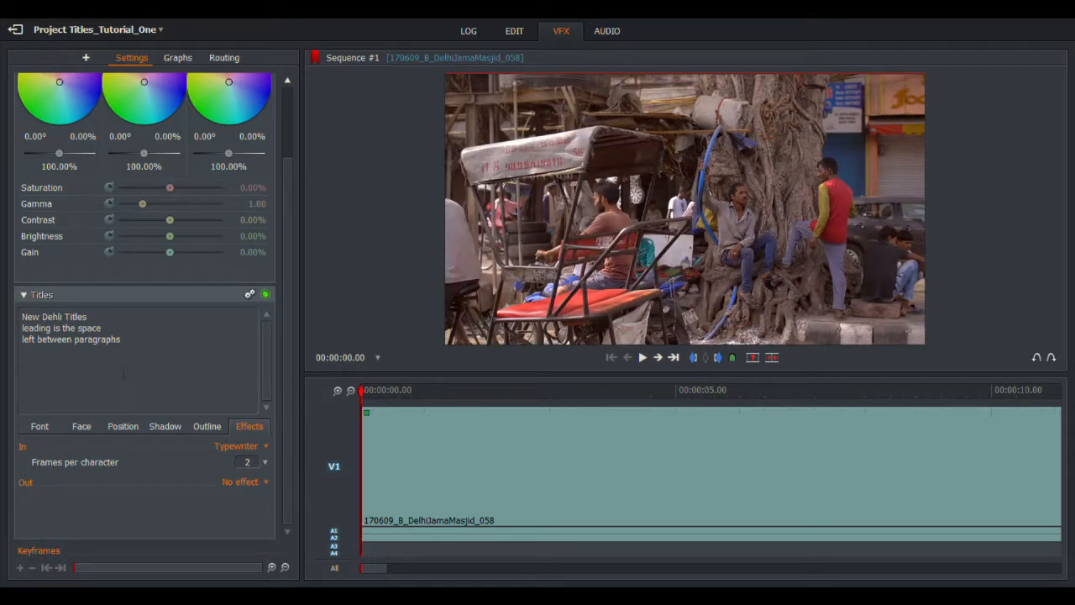
# Check the title's face options and remove the Titles effect from the clip on V1
pyautogui.click(84, 430)
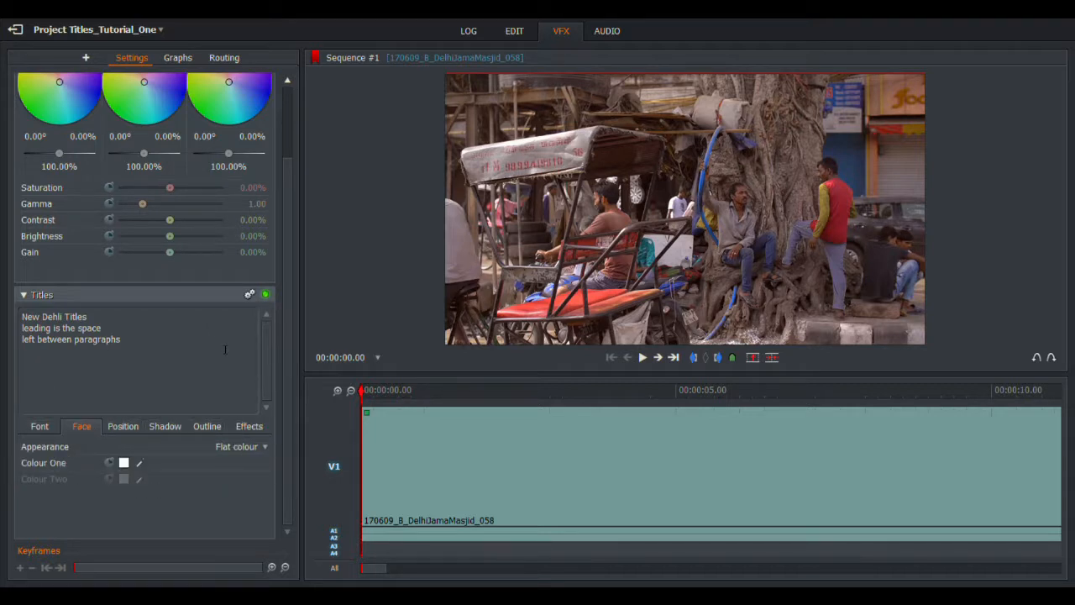
pyautogui.rightClick(393, 429)
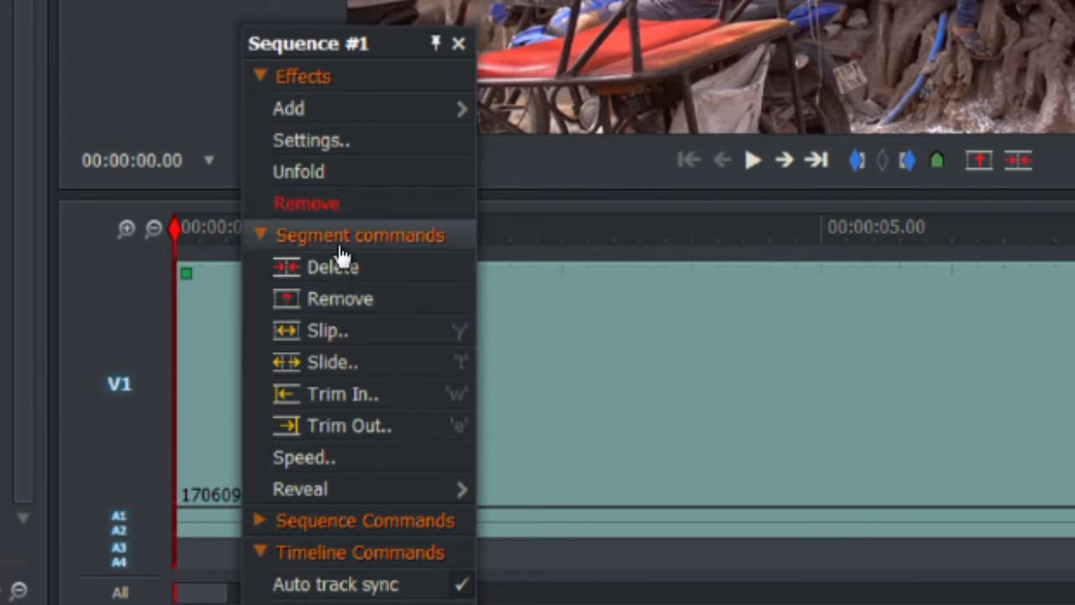
pyautogui.click(339, 211)
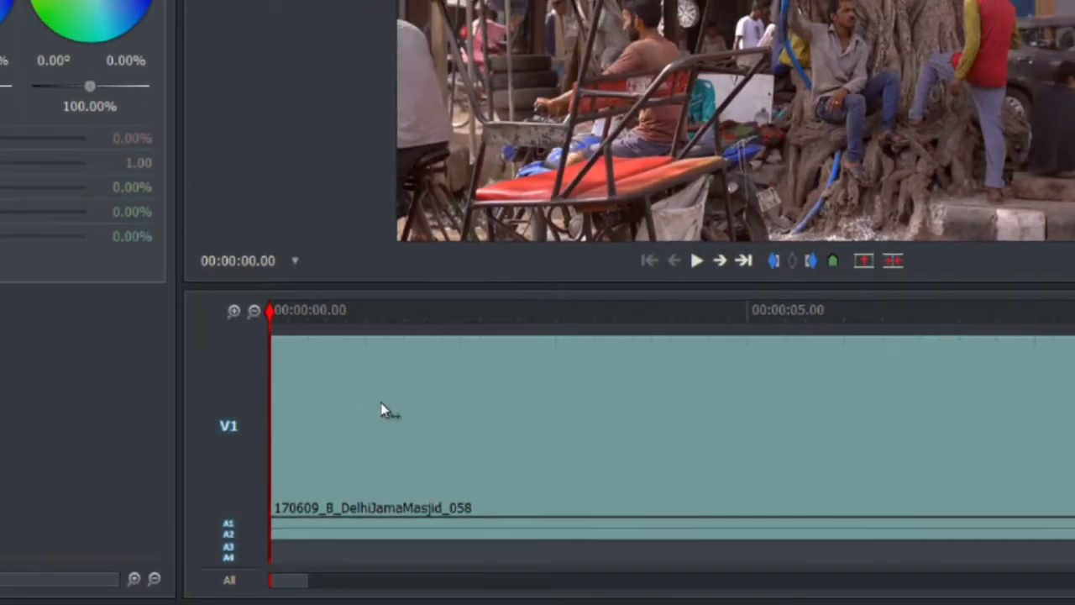
# Add a Corner Gradient matte effect to the clip on V1
pyautogui.rightClick(332, 364)
pyautogui.moveTo(483, 330)
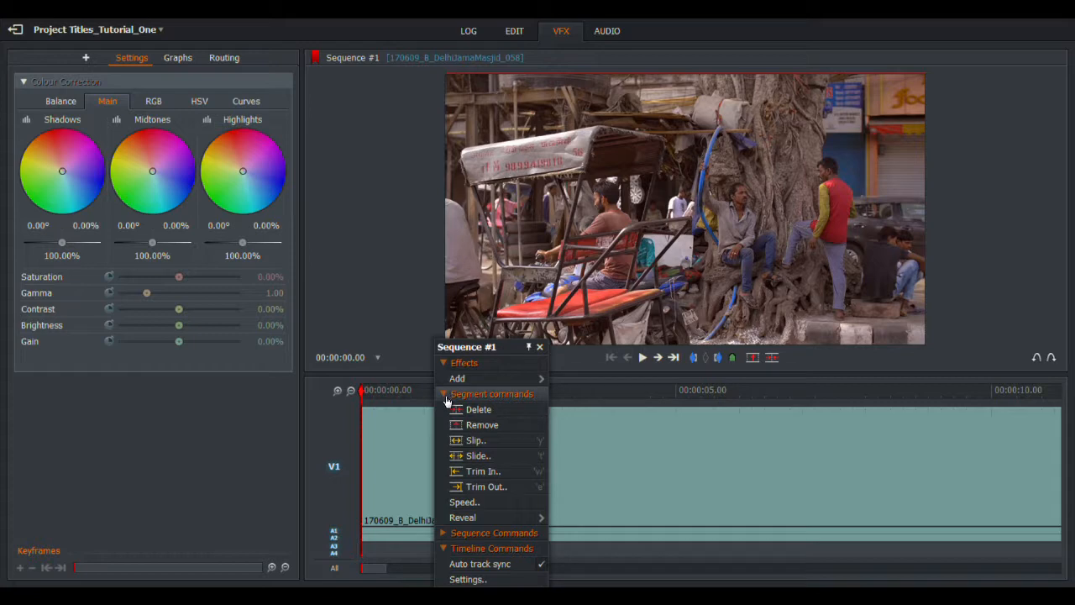
pyautogui.rightClick(579, 446)
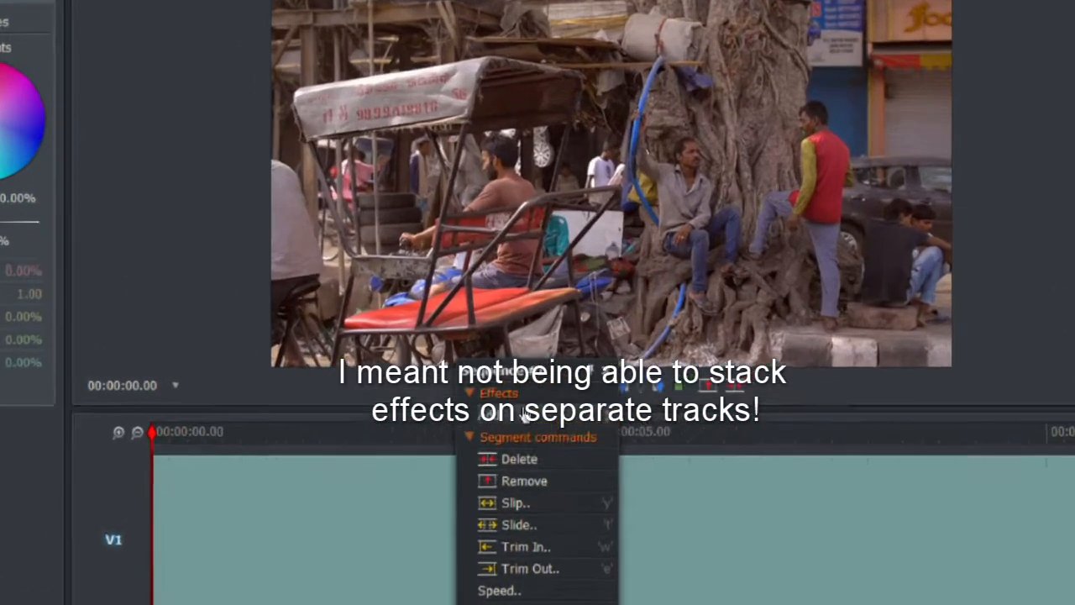
pyautogui.moveTo(623, 379)
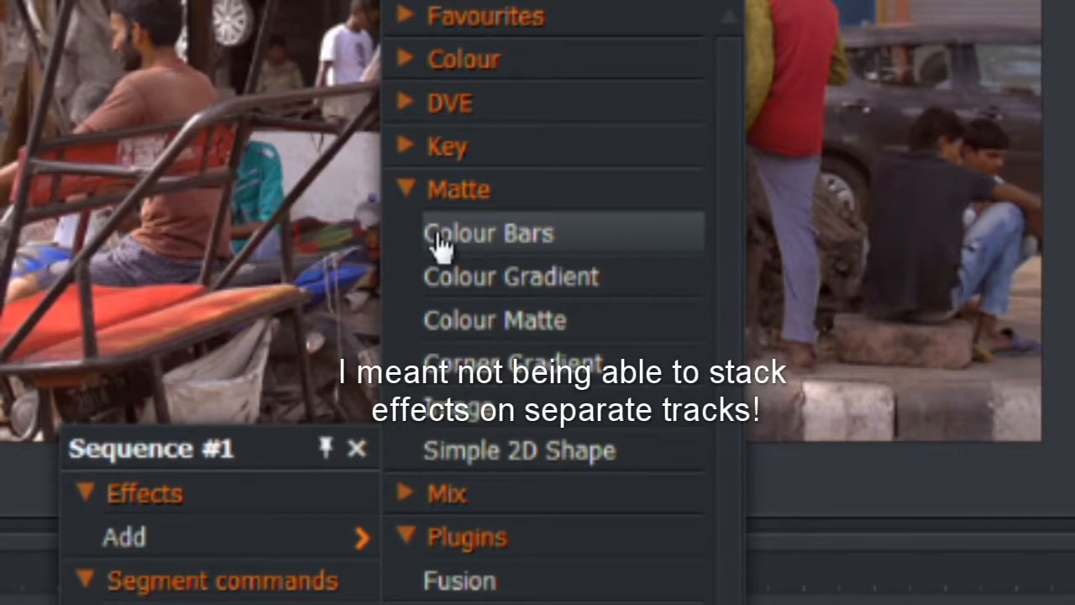
pyautogui.click(504, 378)
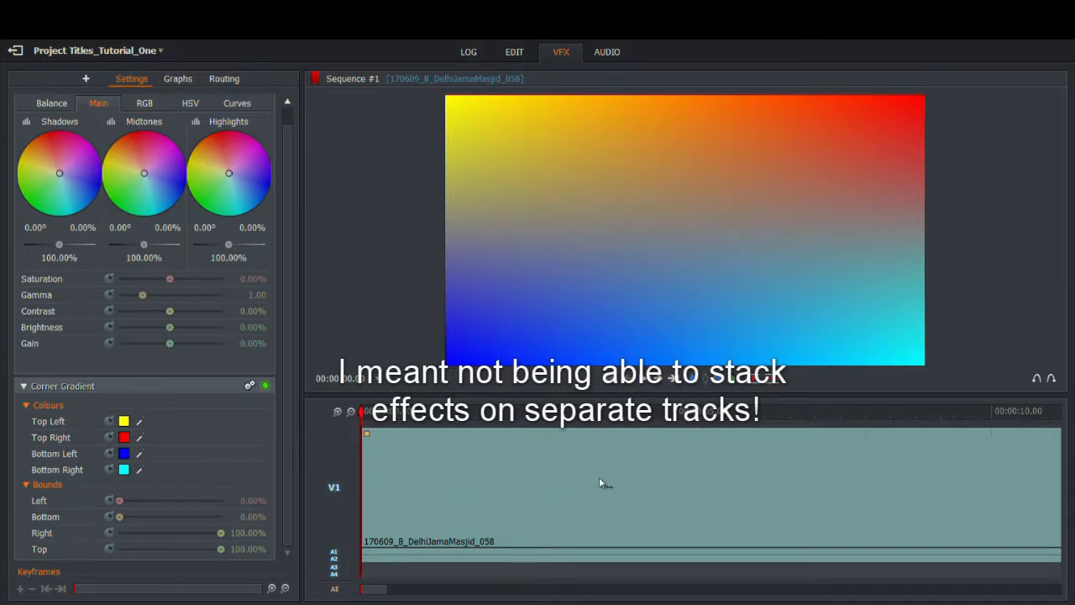
# Unfold the clip's Corner Gradient effect onto its own timeline track and lower its top bound to about 90%
pyautogui.rightClick(468, 453)
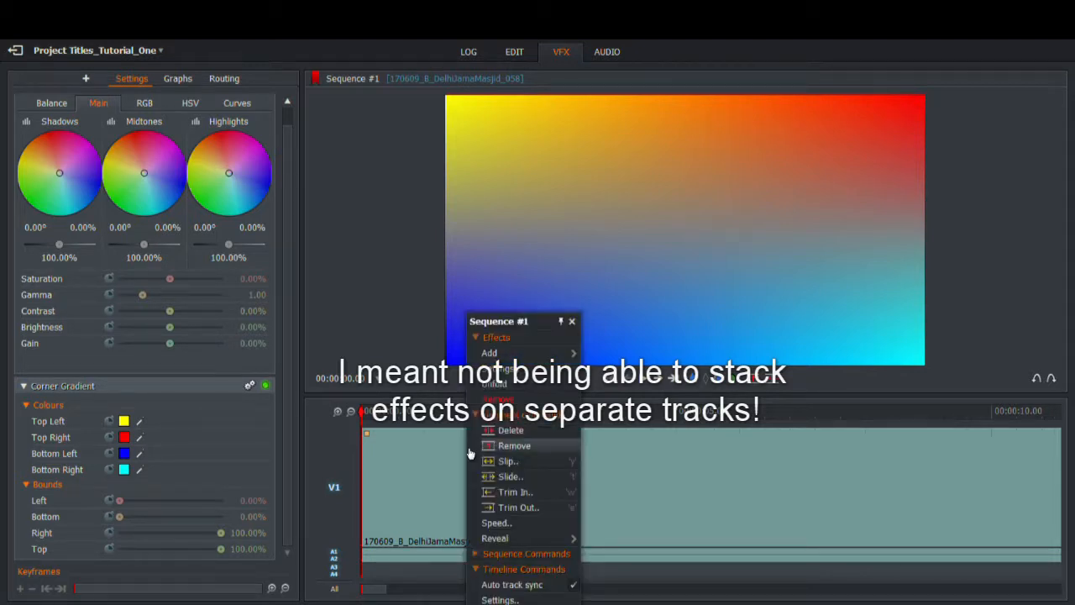
pyautogui.click(500, 387)
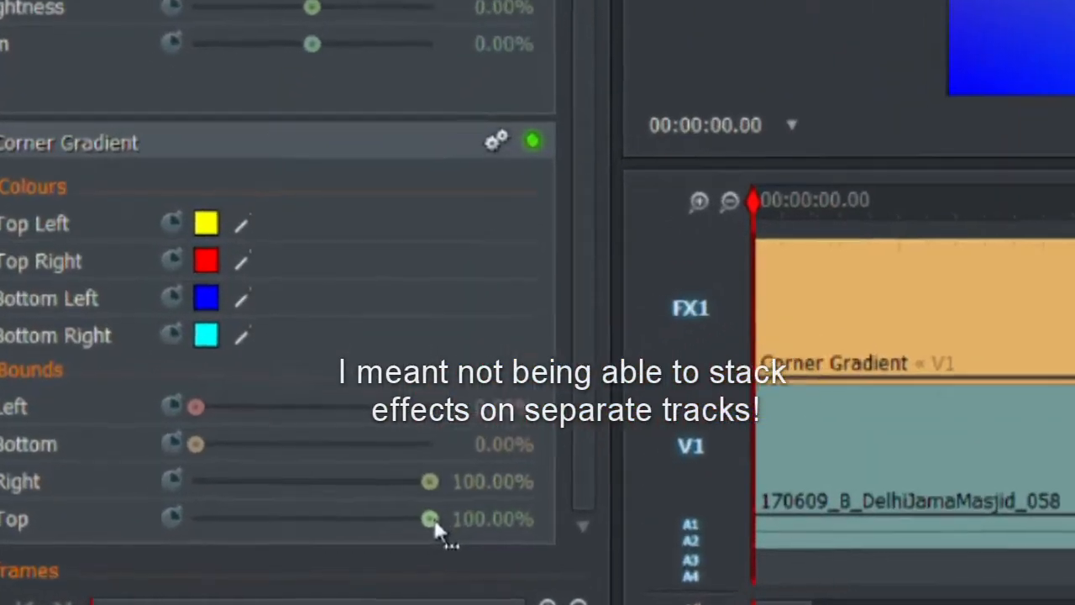
pyautogui.moveTo(221, 553); pyautogui.dragTo(214, 549)
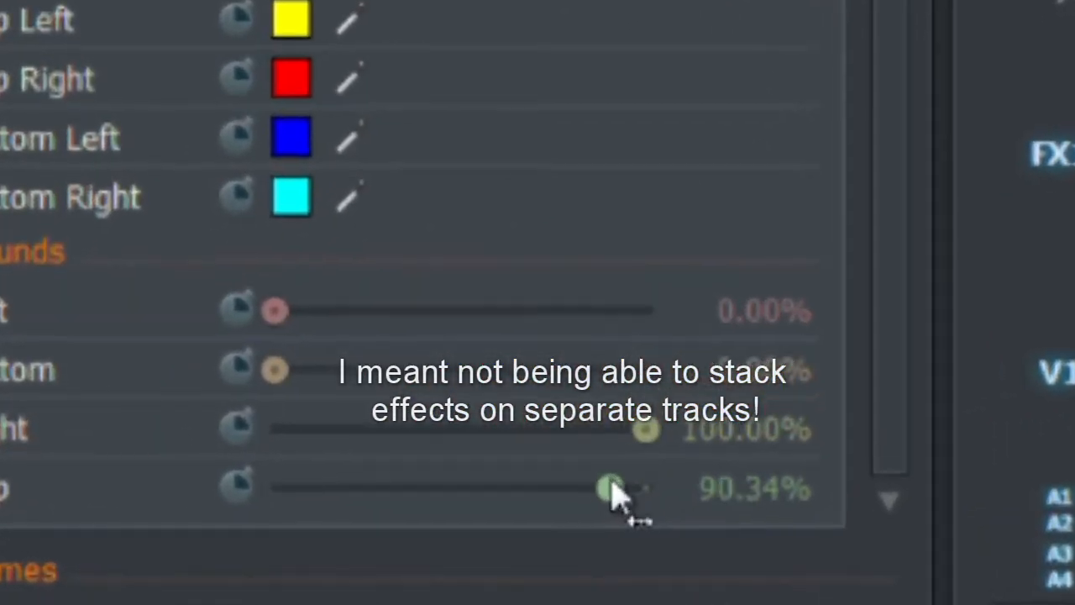
# Lower the Corner Gradient's top bound to about 14% and set its top-left and top-right colours to white
pyautogui.moveTo(611, 489); pyautogui.dragTo(329, 518)
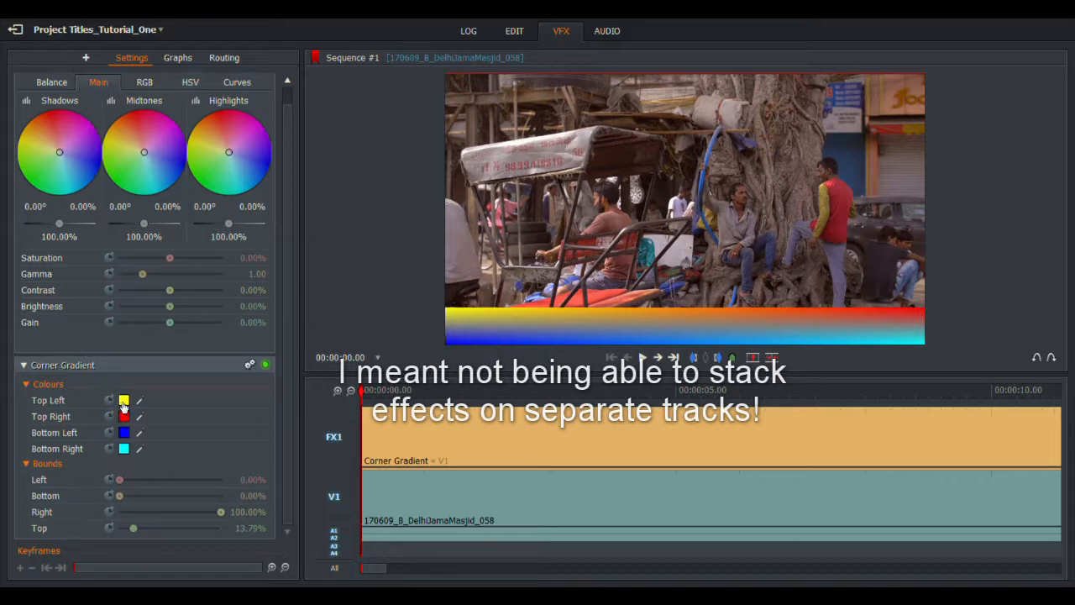
pyautogui.moveTo(124, 405)
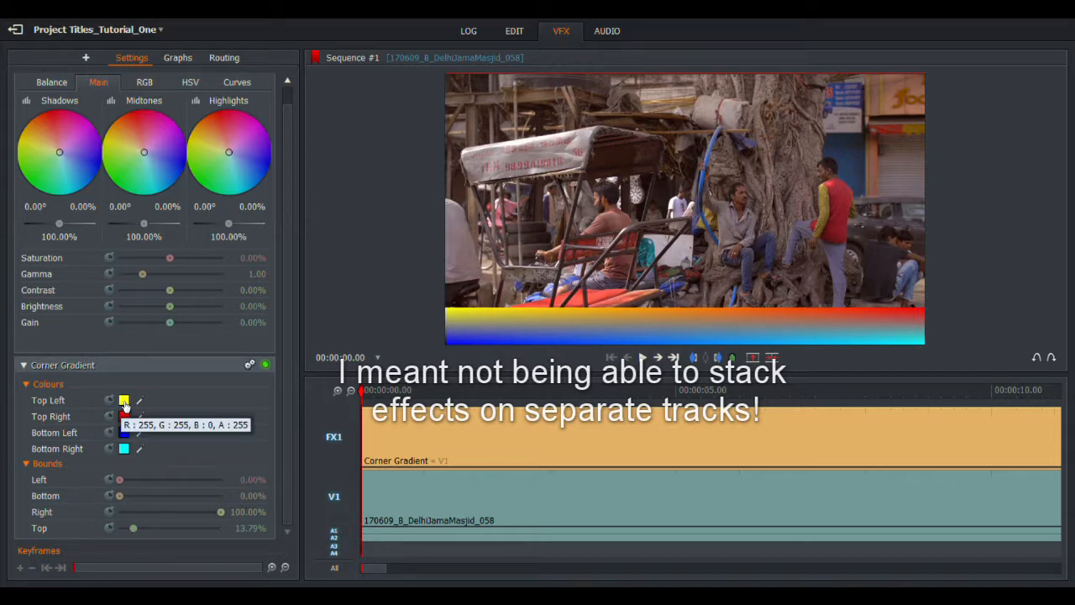
pyautogui.click(124, 406)
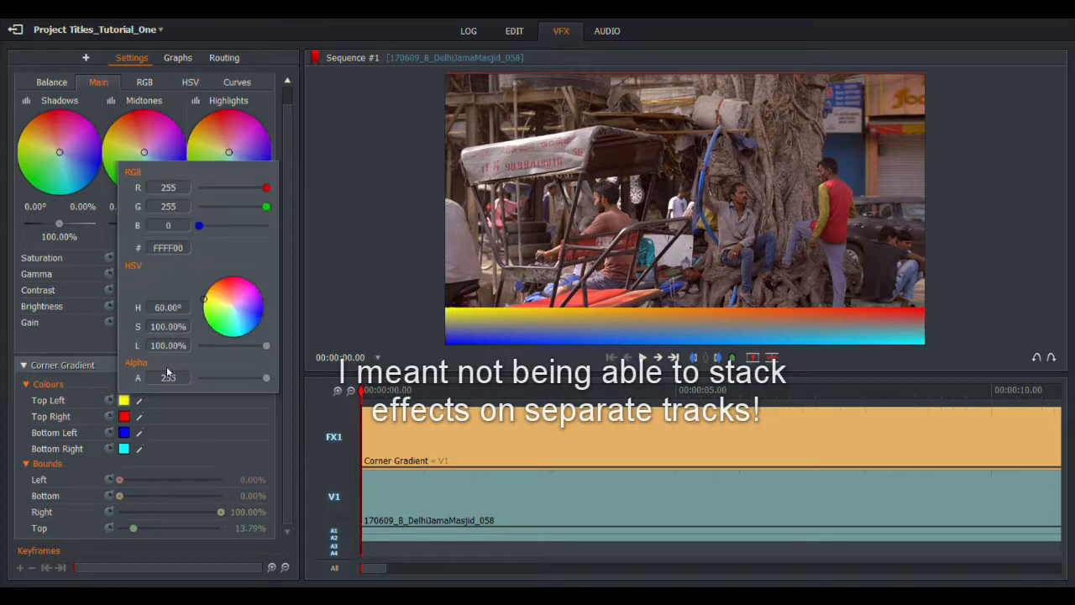
pyautogui.click(234, 308)
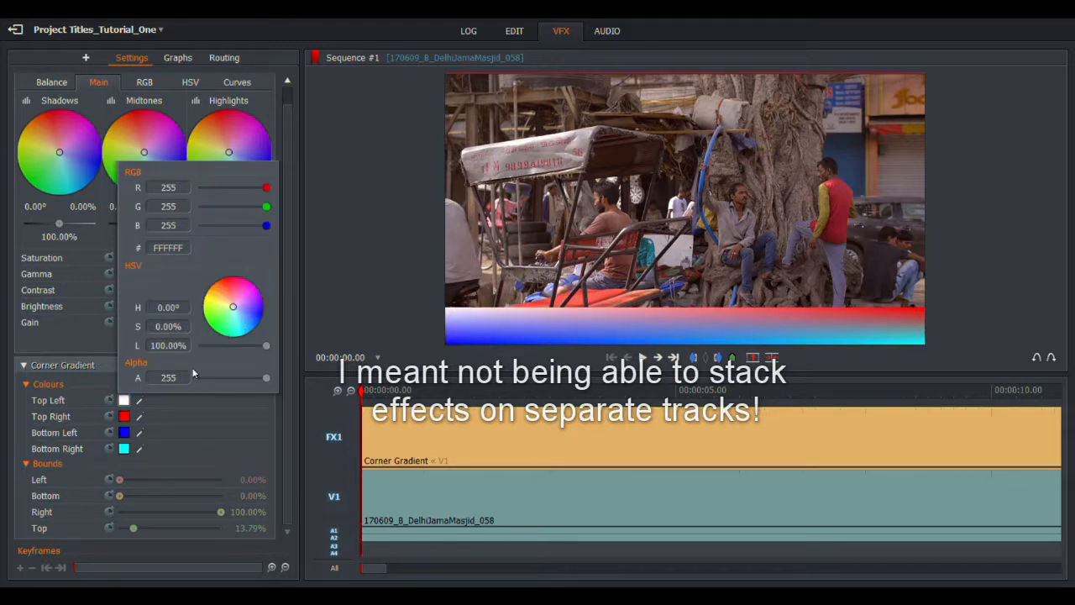
pyautogui.click(124, 417)
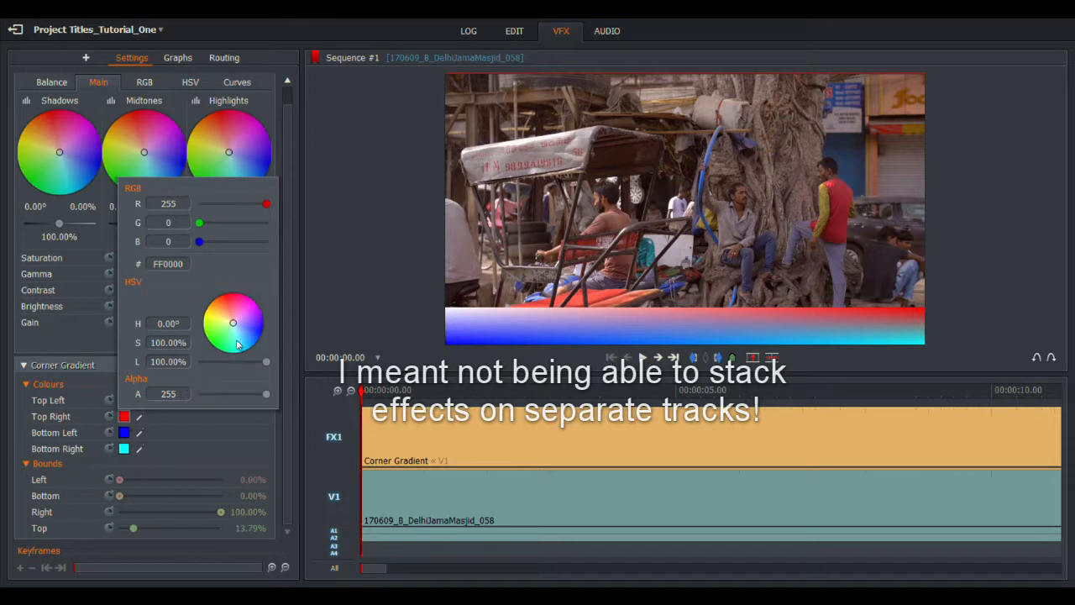
pyautogui.click(253, 317)
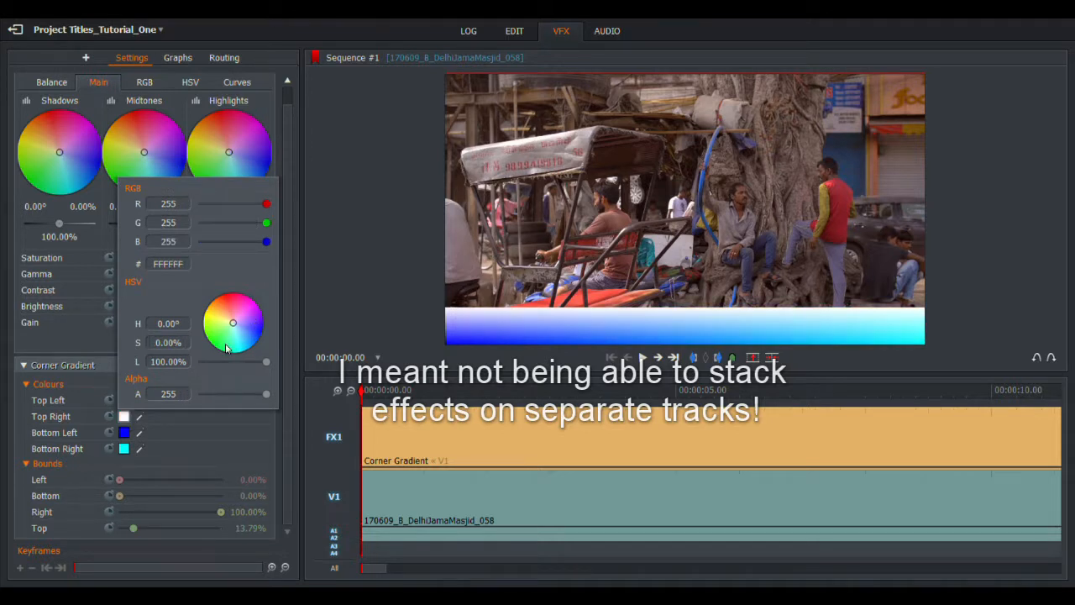
# Set the gradient's bottom-left colour to cyan by sampling the bottom-right colour
pyautogui.click(157, 431)
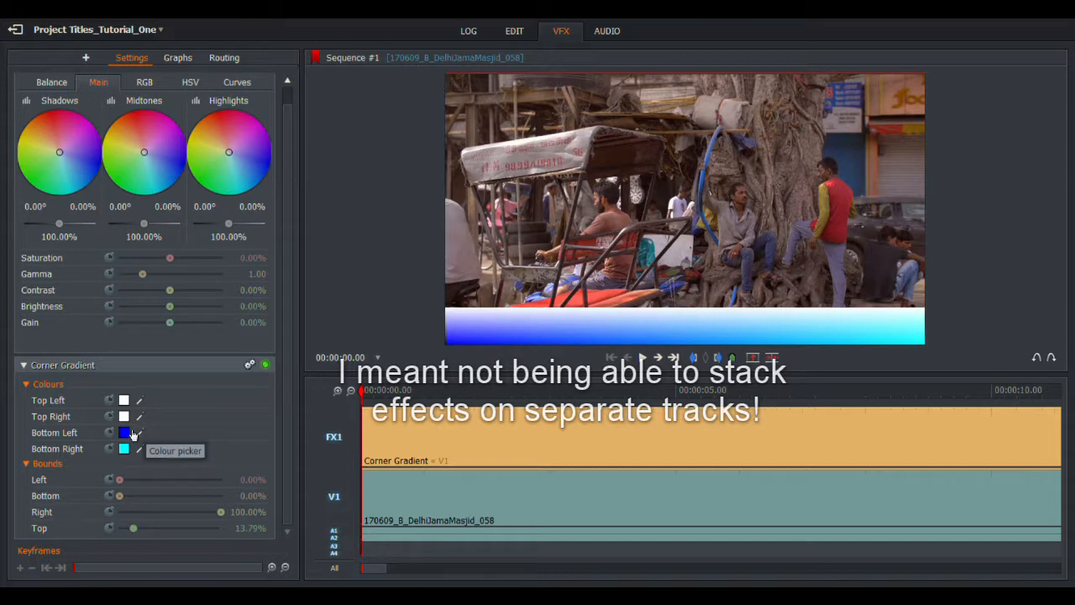
pyautogui.click(124, 434)
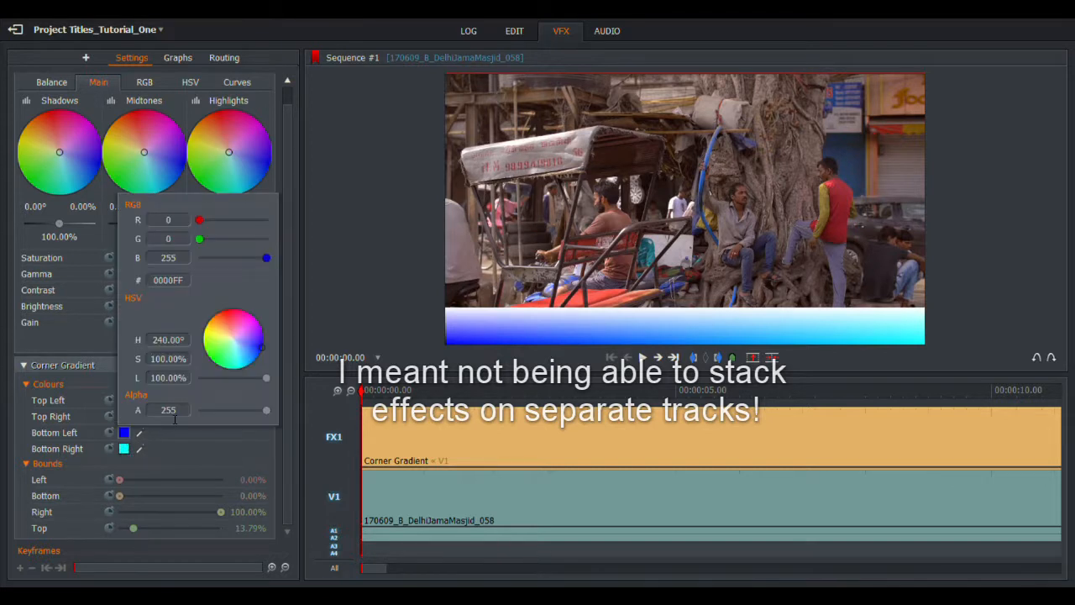
pyautogui.rightClick(234, 368)
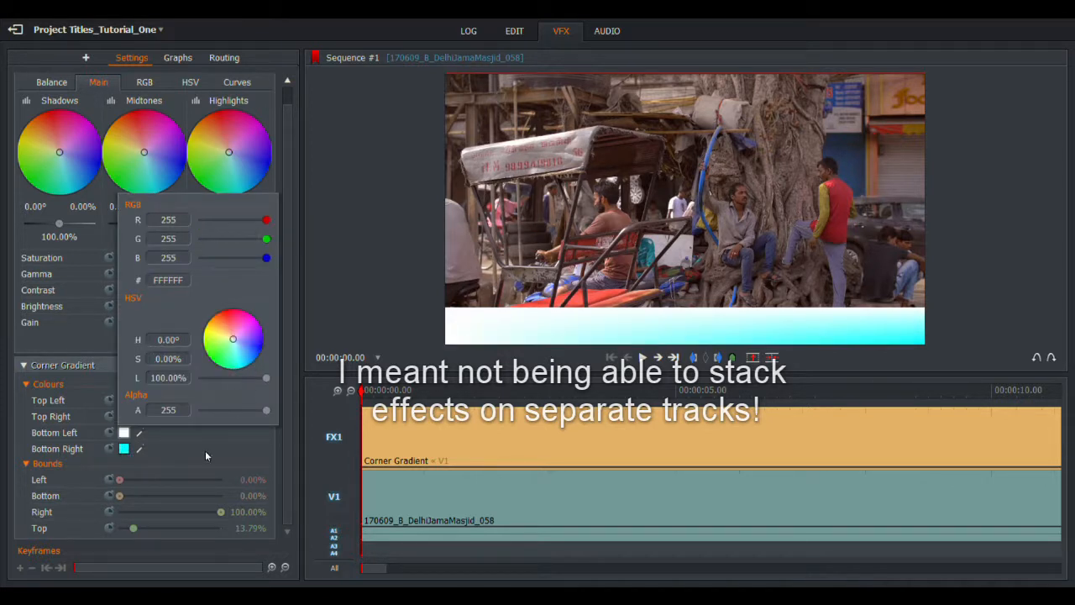
pyautogui.click(127, 434)
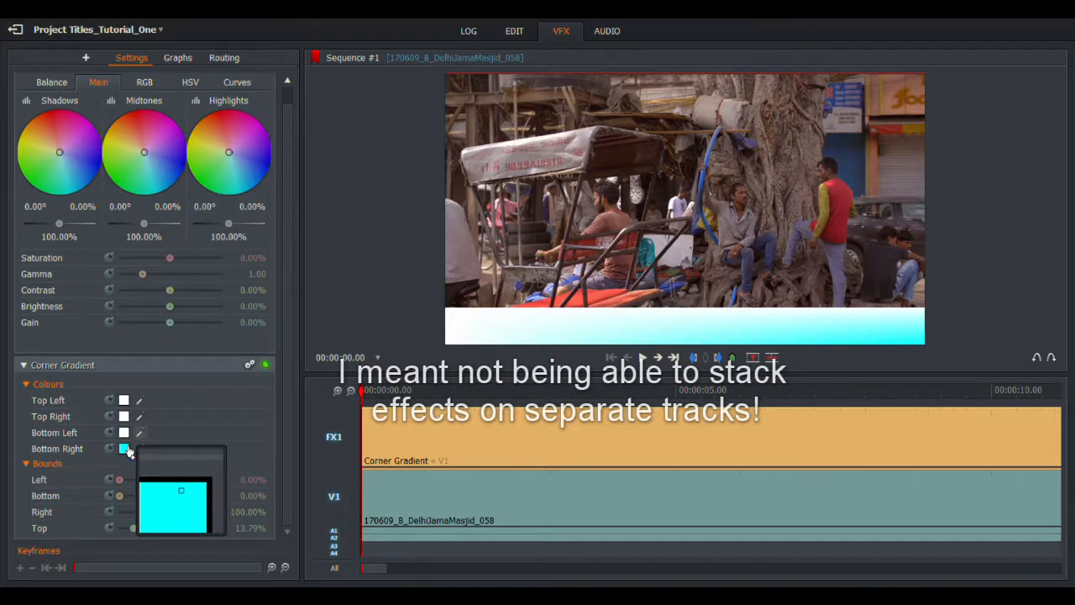
pyautogui.click(126, 447)
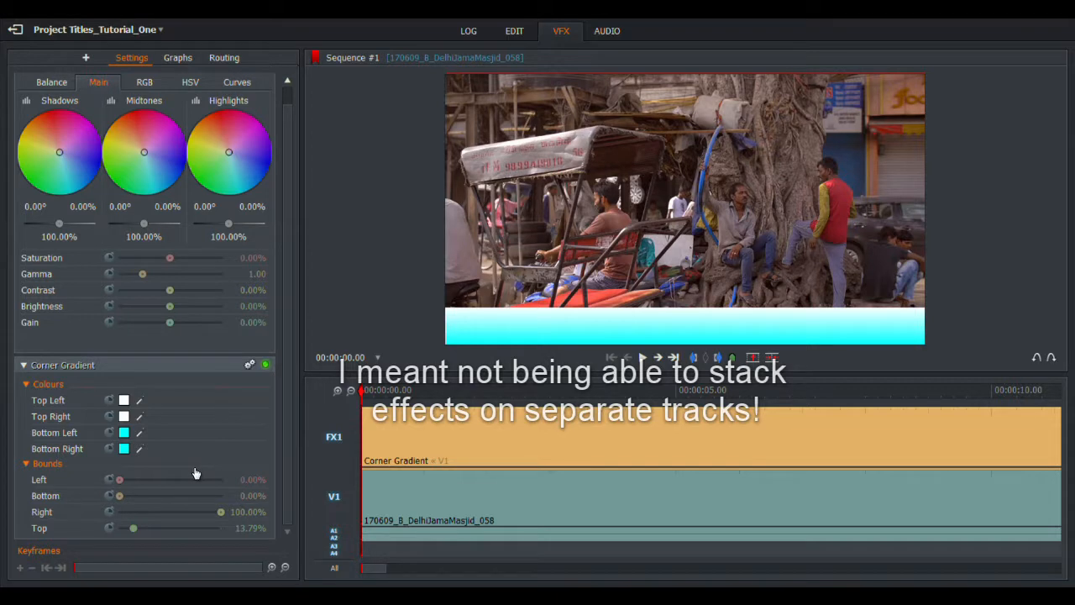
# Add a Titles effect to the Corner Gradient on FX1 and place its sample text over the gradient strip at the lower left of the picture
pyautogui.rightClick(479, 441)
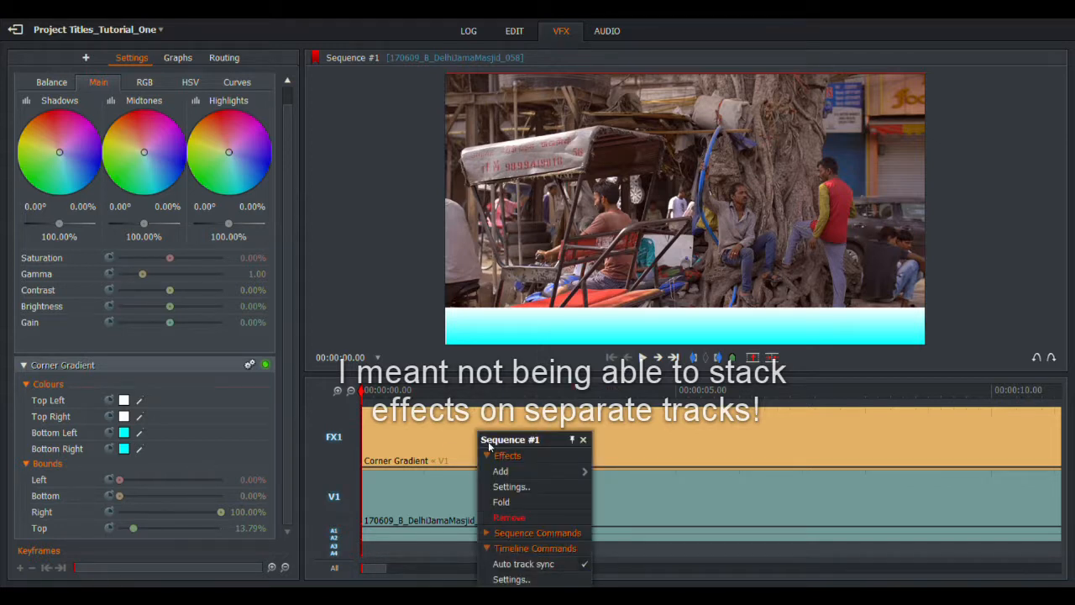
pyautogui.moveTo(514, 475)
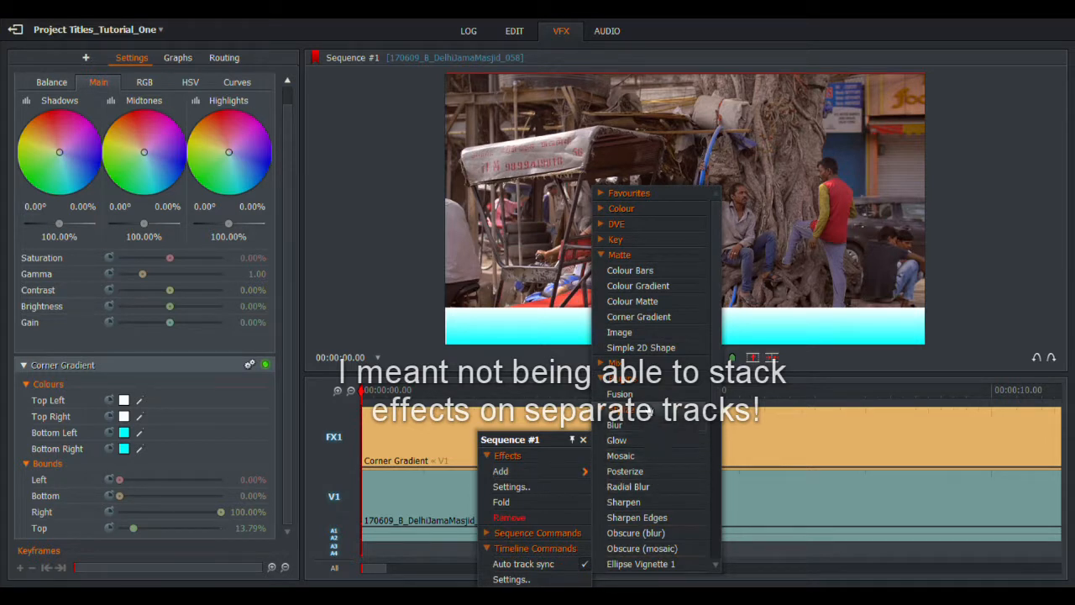
pyautogui.click(603, 194)
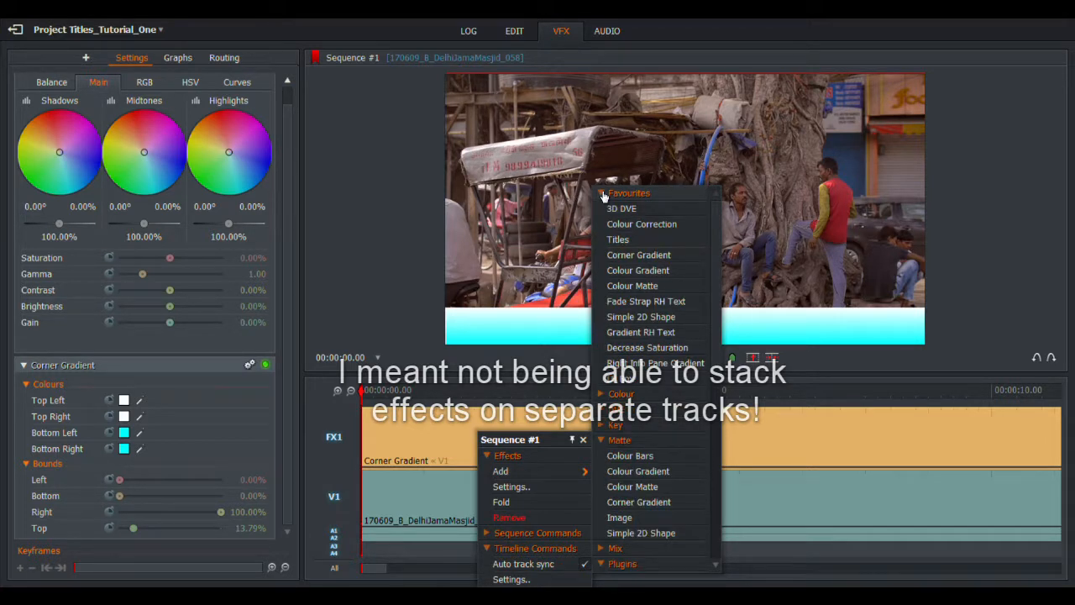
pyautogui.click(625, 242)
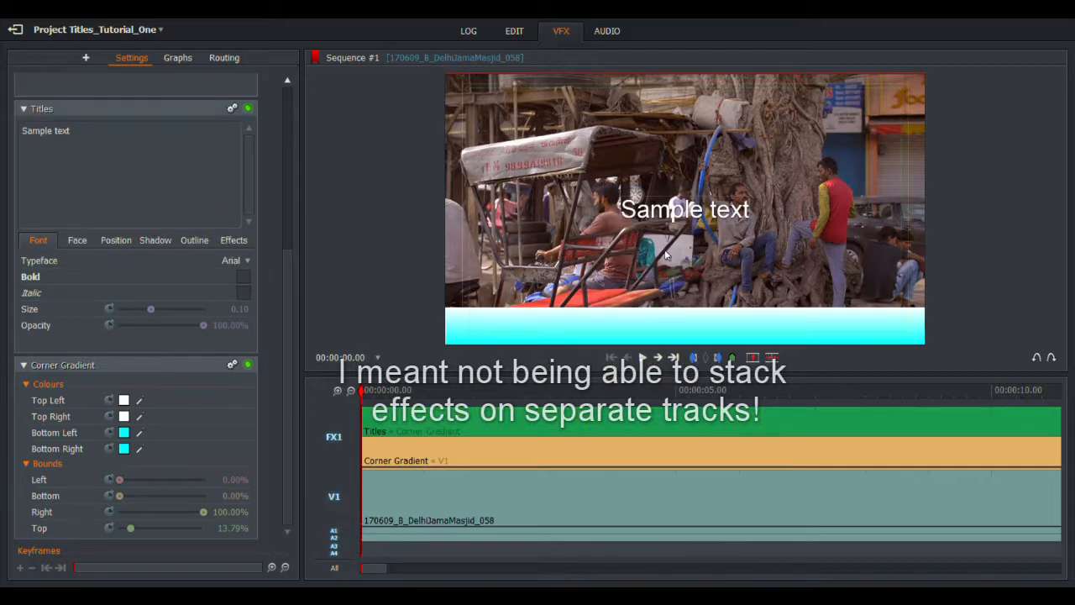
pyautogui.moveTo(701, 217); pyautogui.dragTo(546, 336)
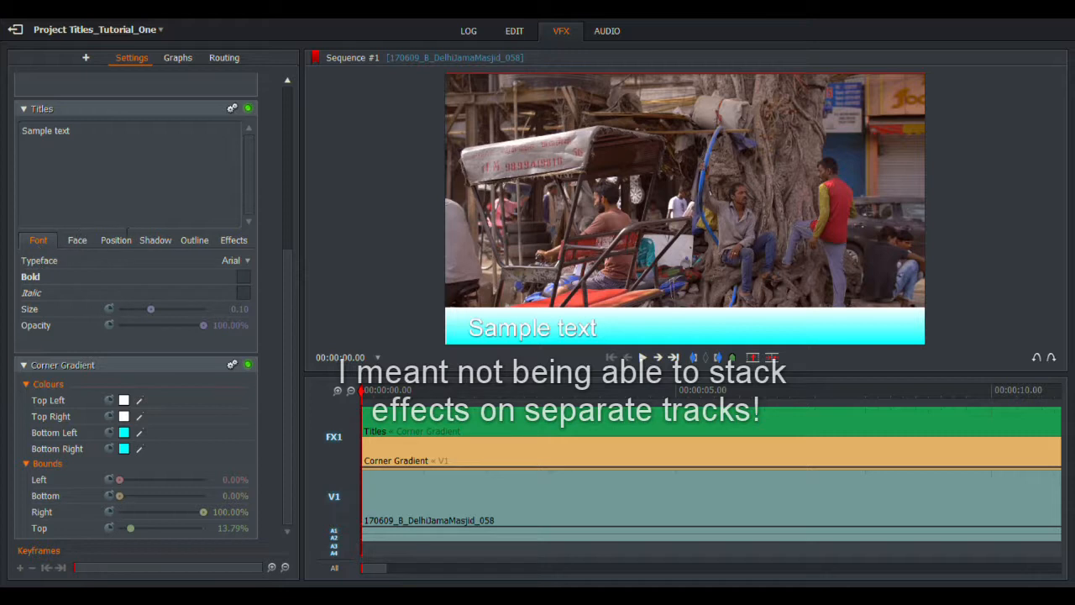
# Set the title's face Colour One to red, about FF002D
pyautogui.click(84, 242)
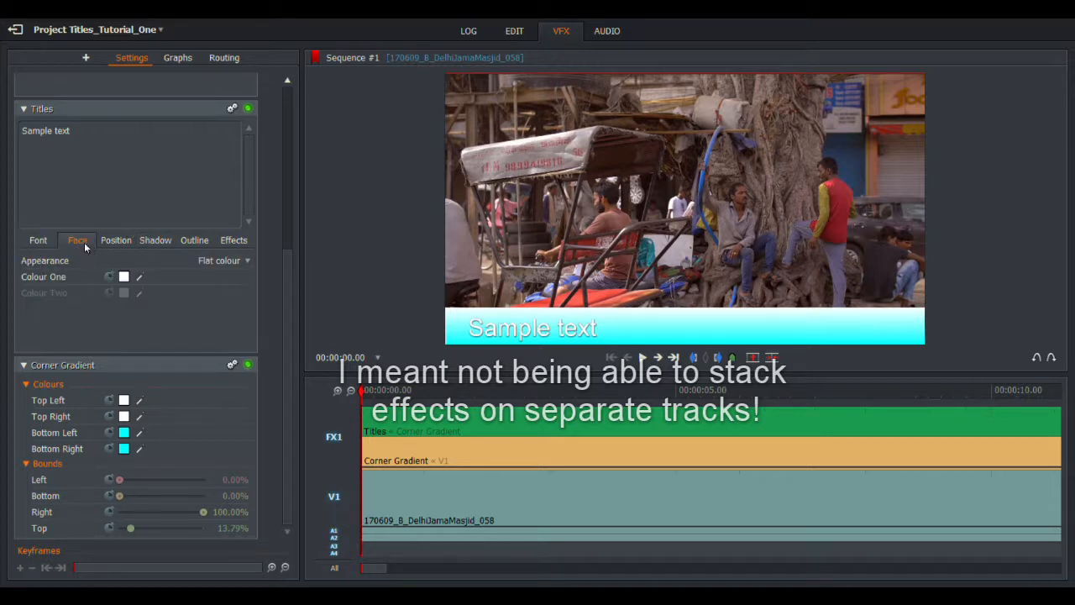
pyautogui.click(126, 277)
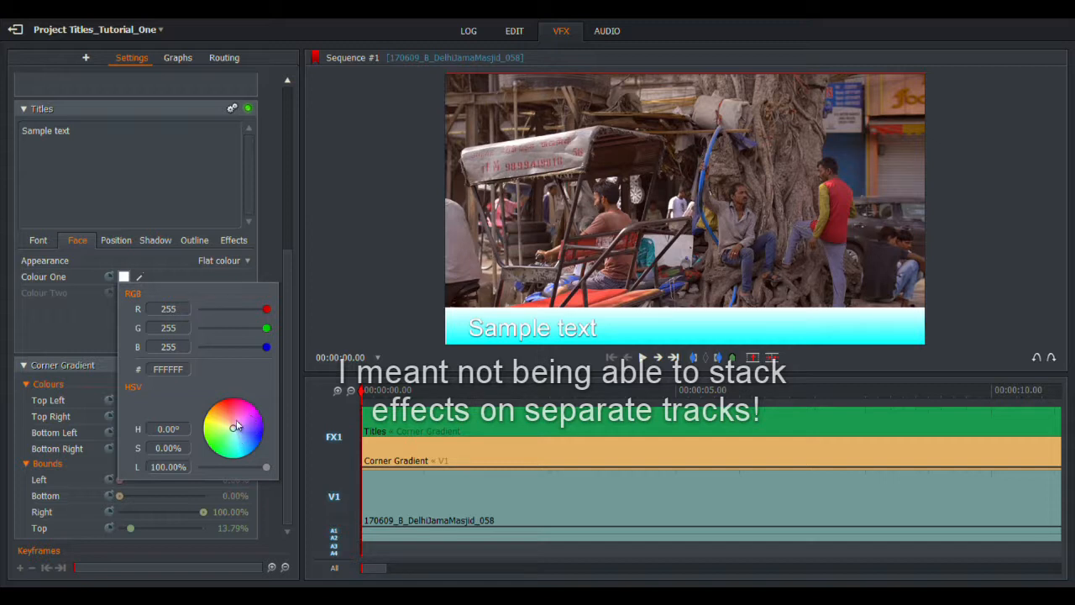
pyautogui.moveTo(242, 428); pyautogui.dragTo(225, 397)
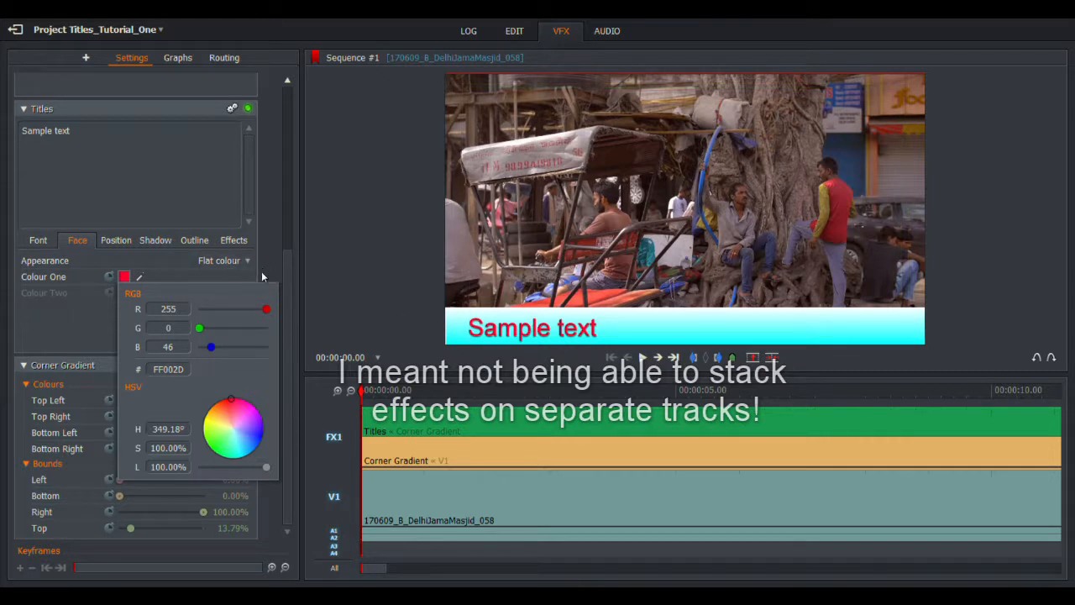
pyautogui.click(218, 181)
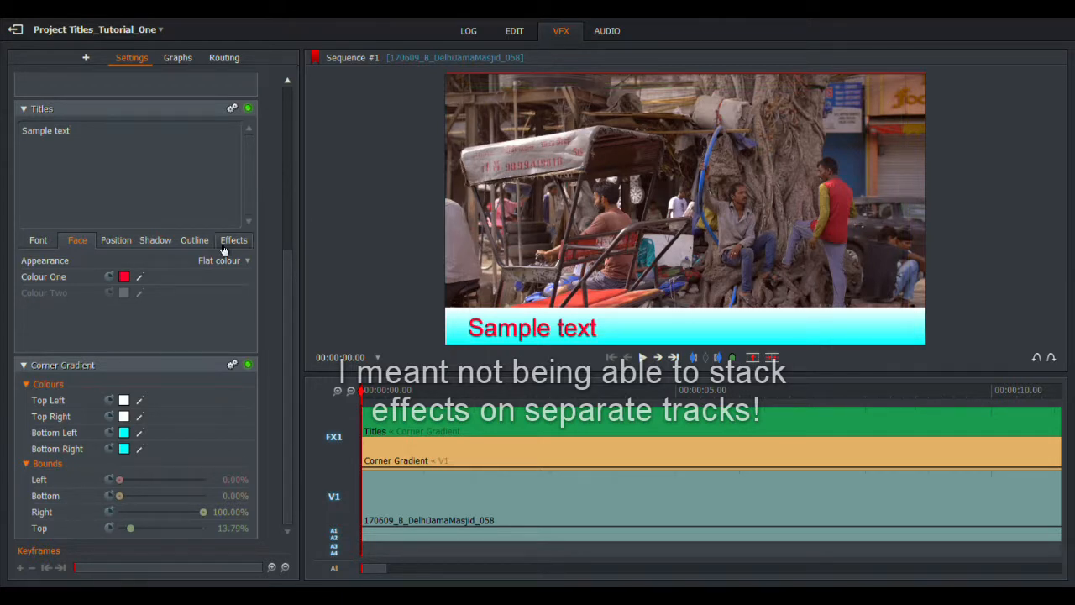
# Disable the Titles and Corner Gradient effects and collapse both in the effect settings
pyautogui.click(249, 110)
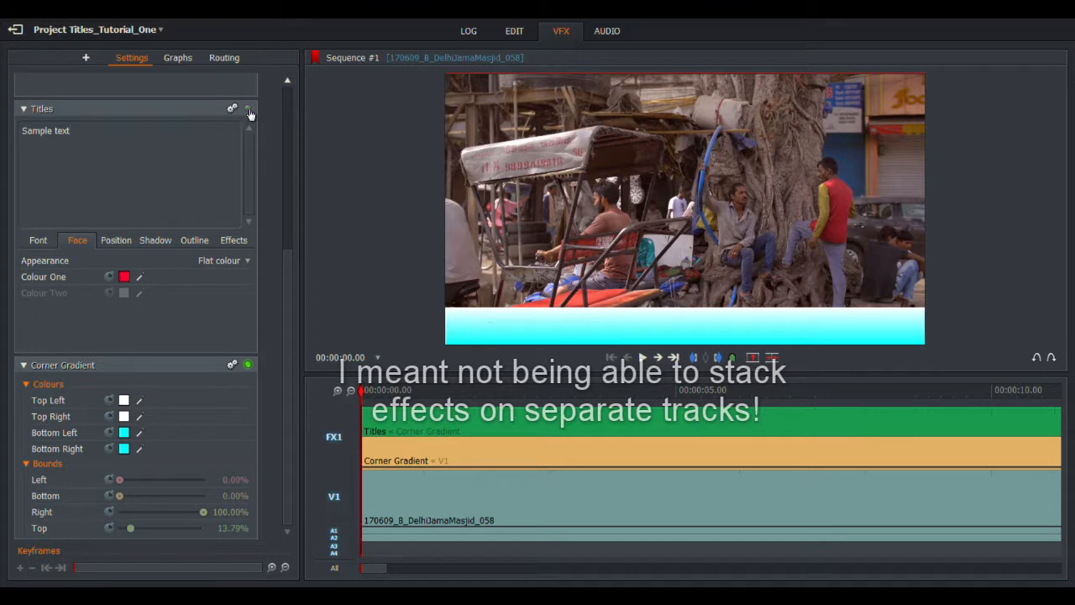
pyautogui.click(248, 366)
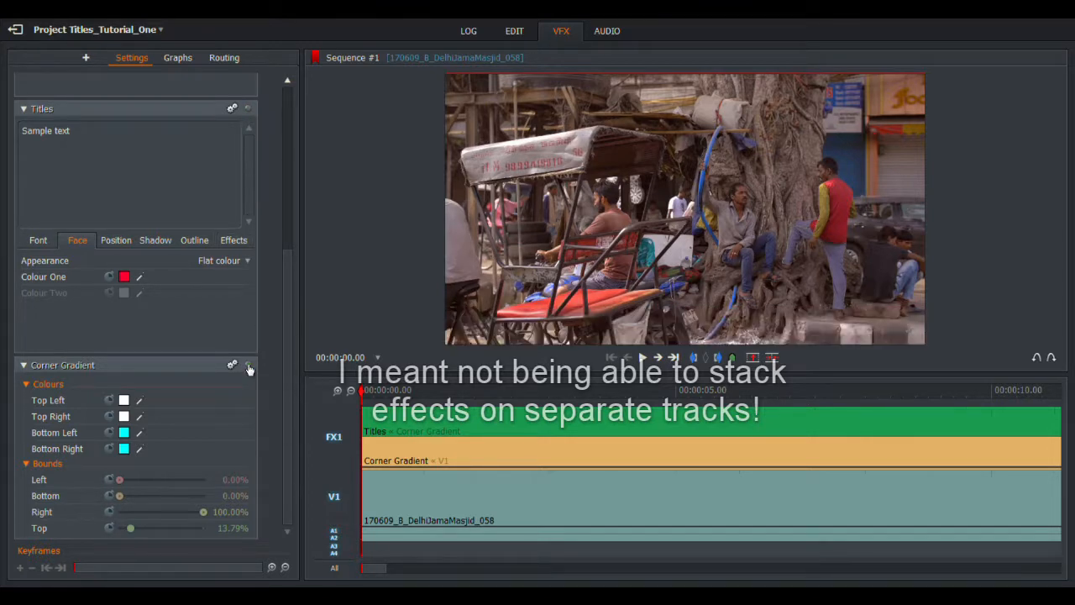
pyautogui.click(25, 366)
pyautogui.click(23, 276)
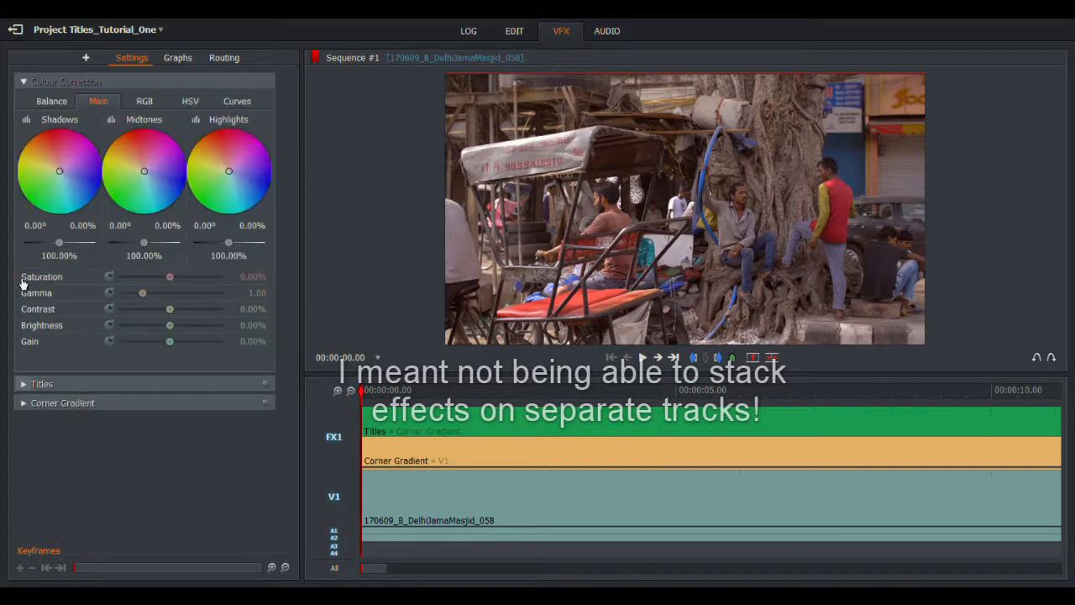
# Add the Gradient RH Text preset to the clip on V1 and slightly reposition its heading and sub heading in the picture
pyautogui.rightClick(567, 486)
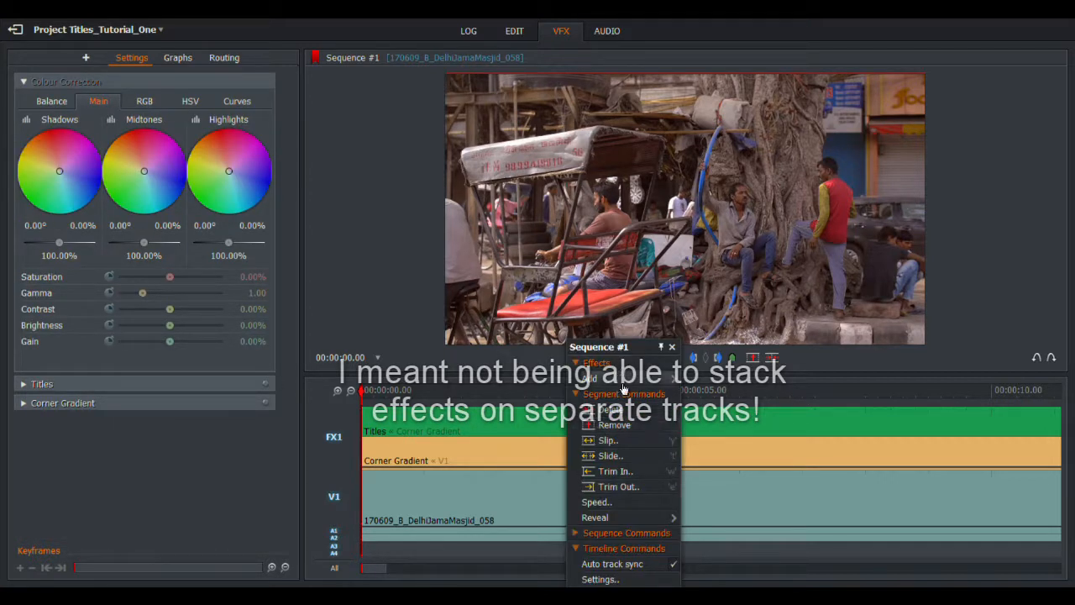
pyautogui.moveTo(624, 389)
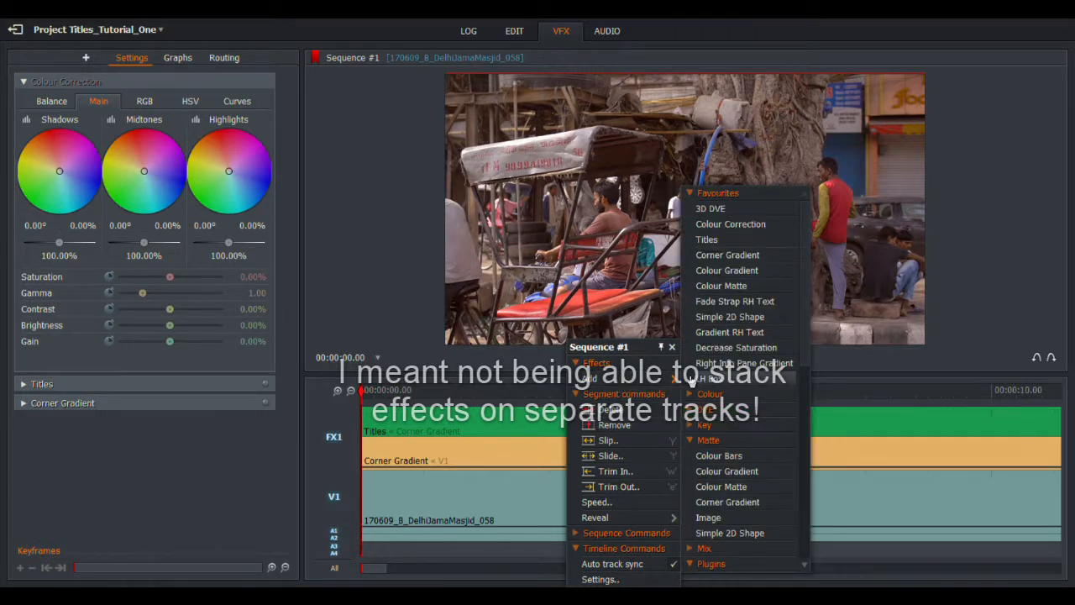
pyautogui.click(695, 195)
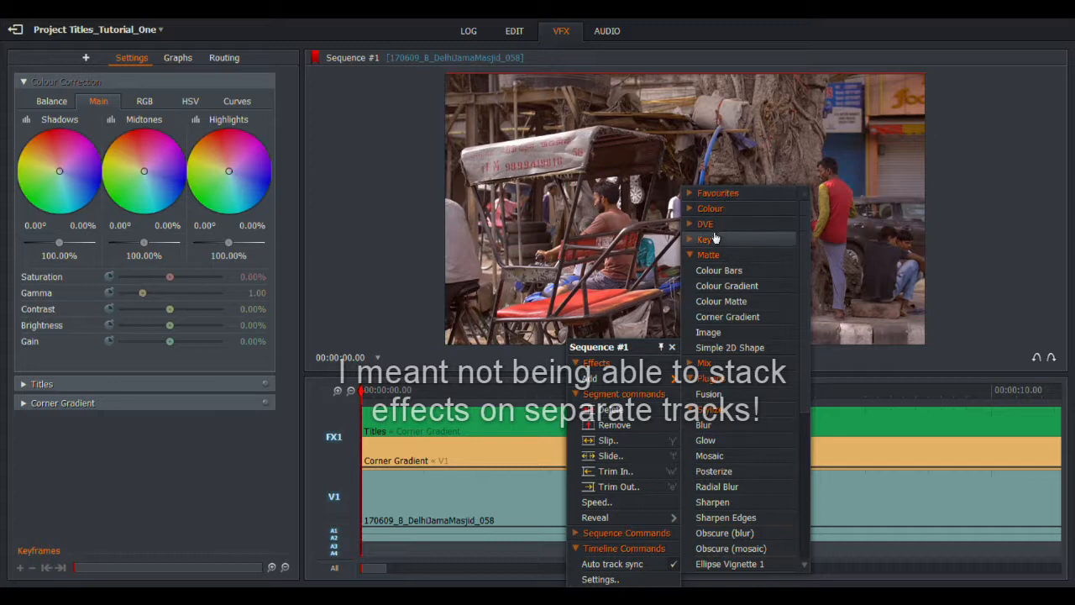
pyautogui.click(694, 257)
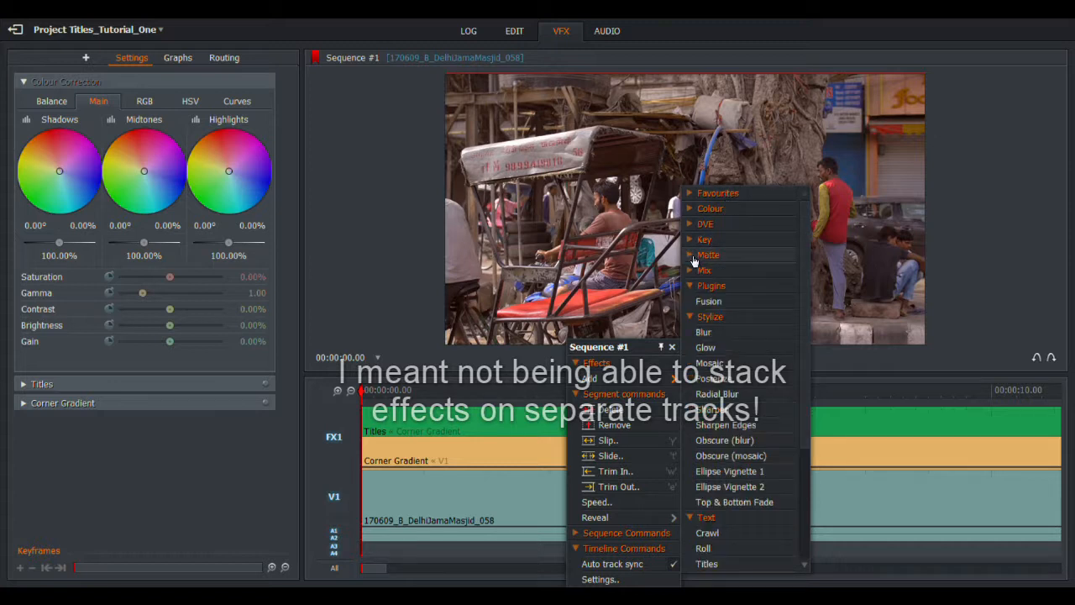
pyautogui.click(697, 285)
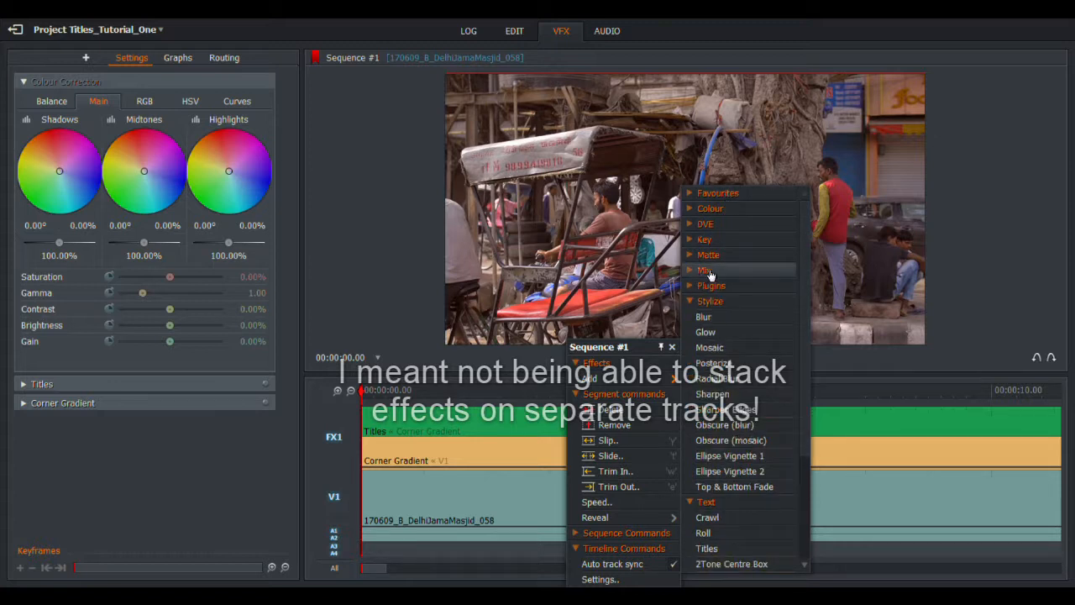
pyautogui.click(694, 301)
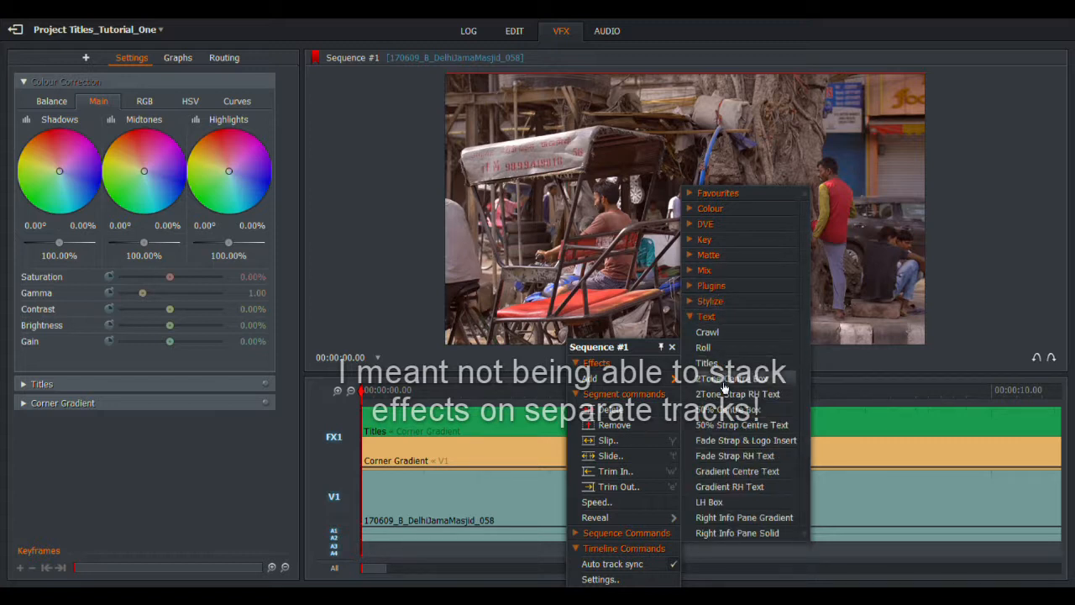
pyautogui.click(756, 487)
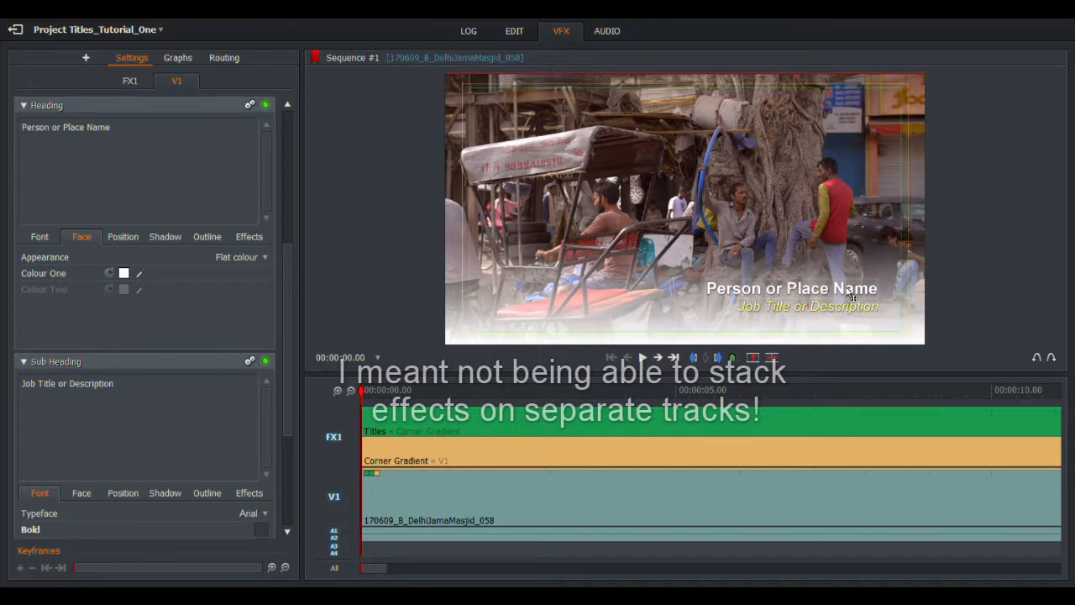
pyautogui.moveTo(841, 291); pyautogui.dragTo(833, 317)
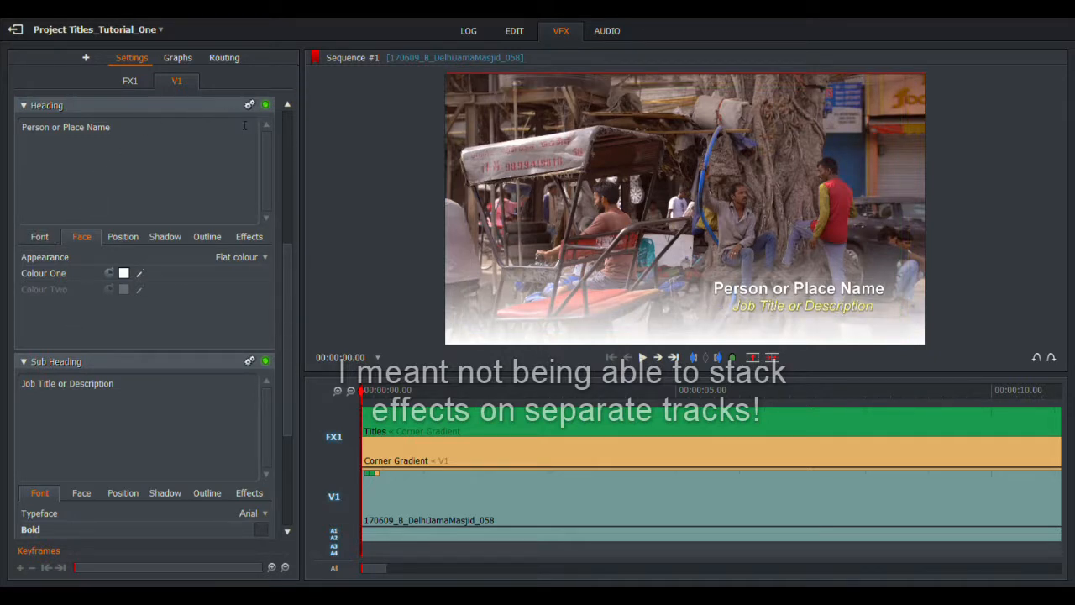
# Collapse the Heading and Sub Heading settings and set the Gradient Fill's Colour One to blue-violet, about 5629FF
pyautogui.click(25, 111)
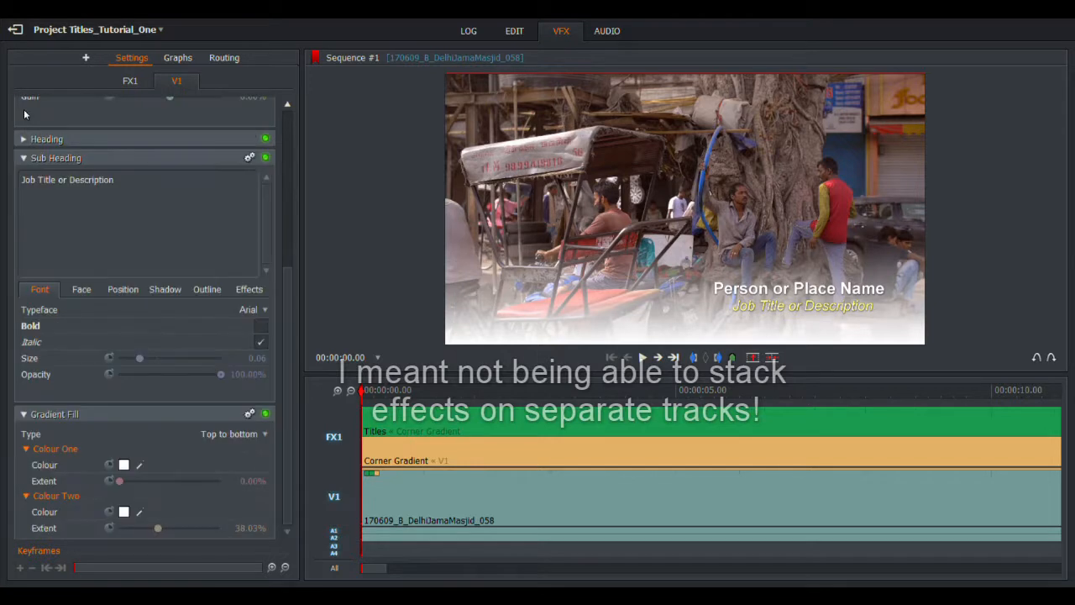
pyautogui.click(25, 159)
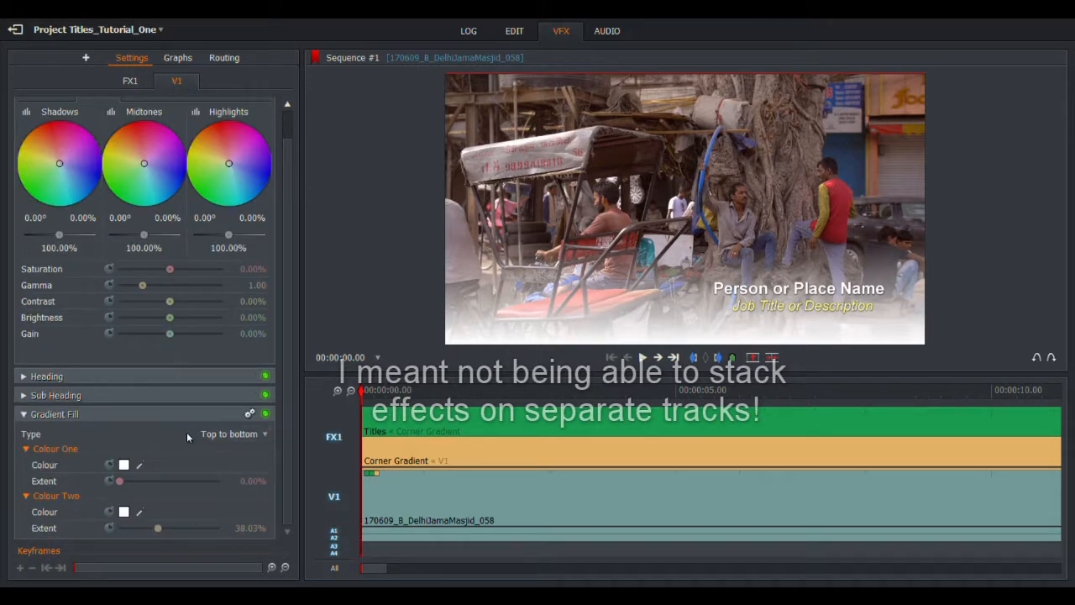
pyautogui.click(123, 465)
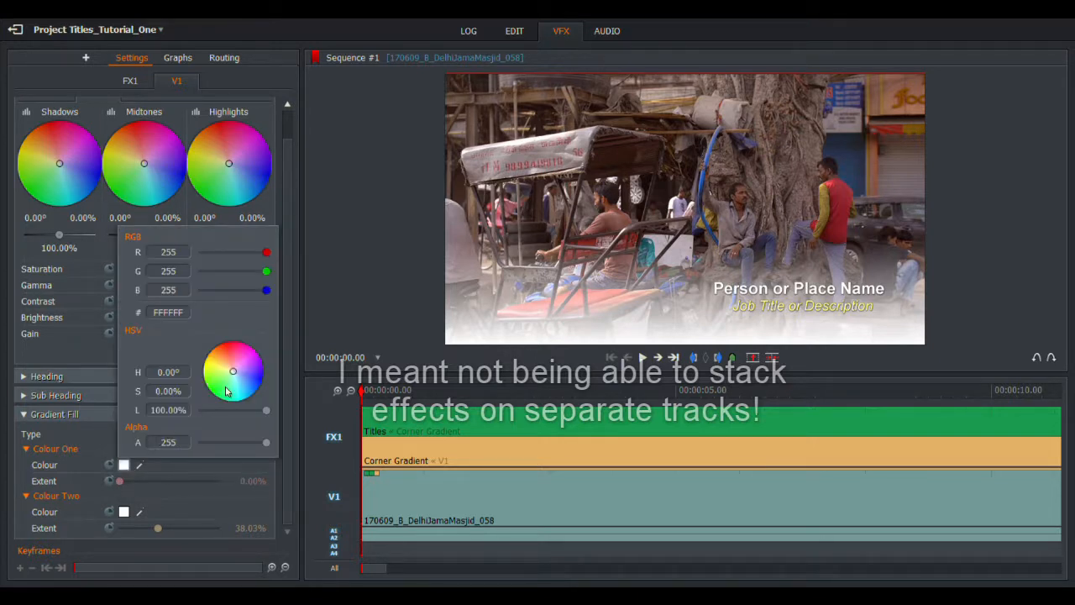
pyautogui.moveTo(234, 371); pyautogui.dragTo(260, 382)
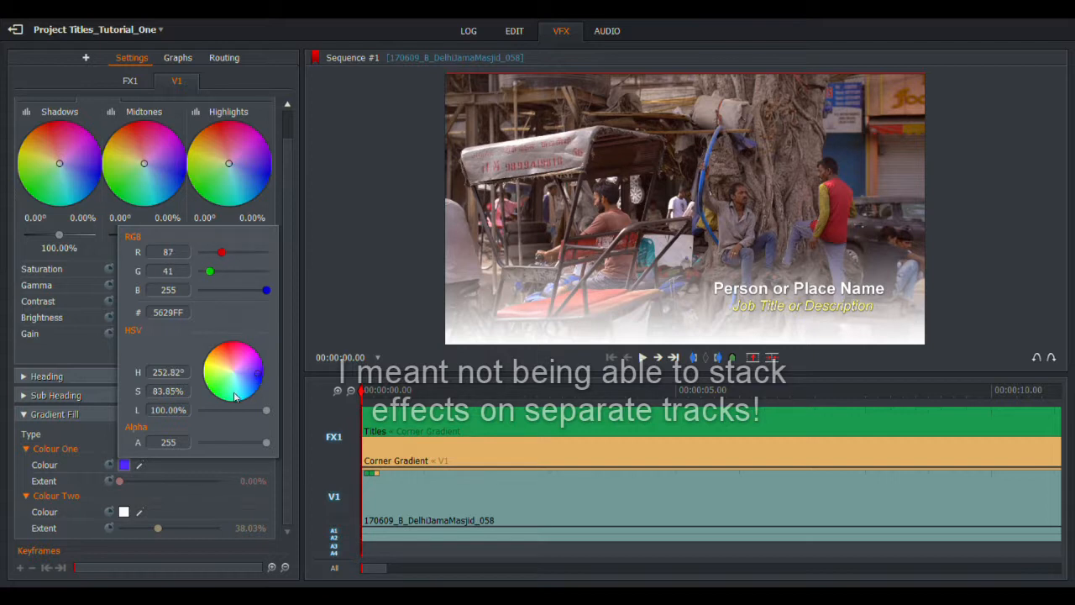
# Set the Gradient Fill's Colour Two to light blue, about 23A5FF, and reduce its extent to about 21%
pyautogui.click(197, 466)
pyautogui.click(125, 510)
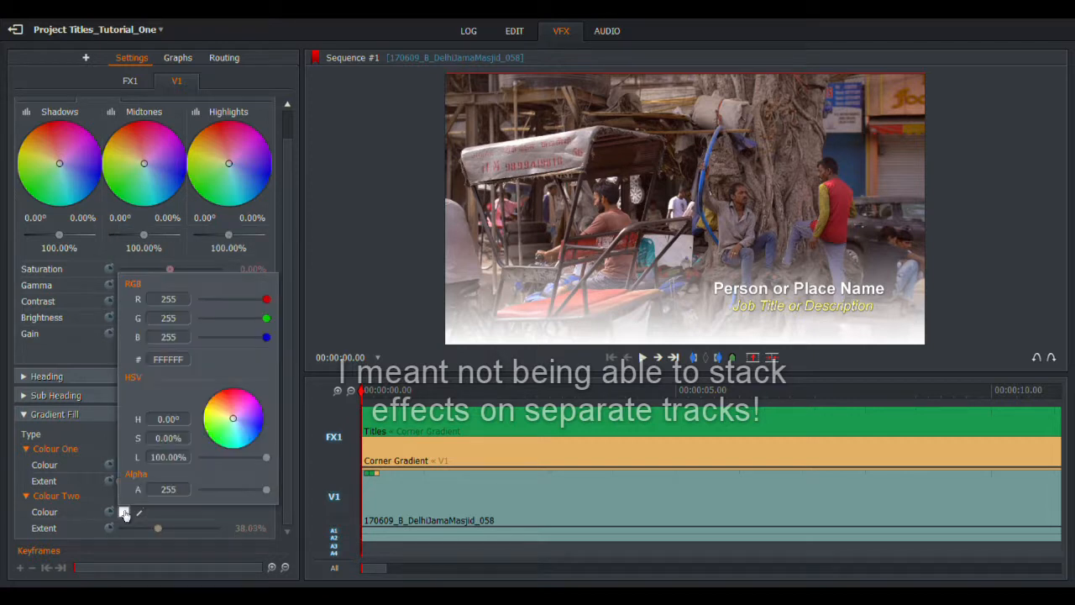
pyautogui.moveTo(233, 419); pyautogui.dragTo(252, 437)
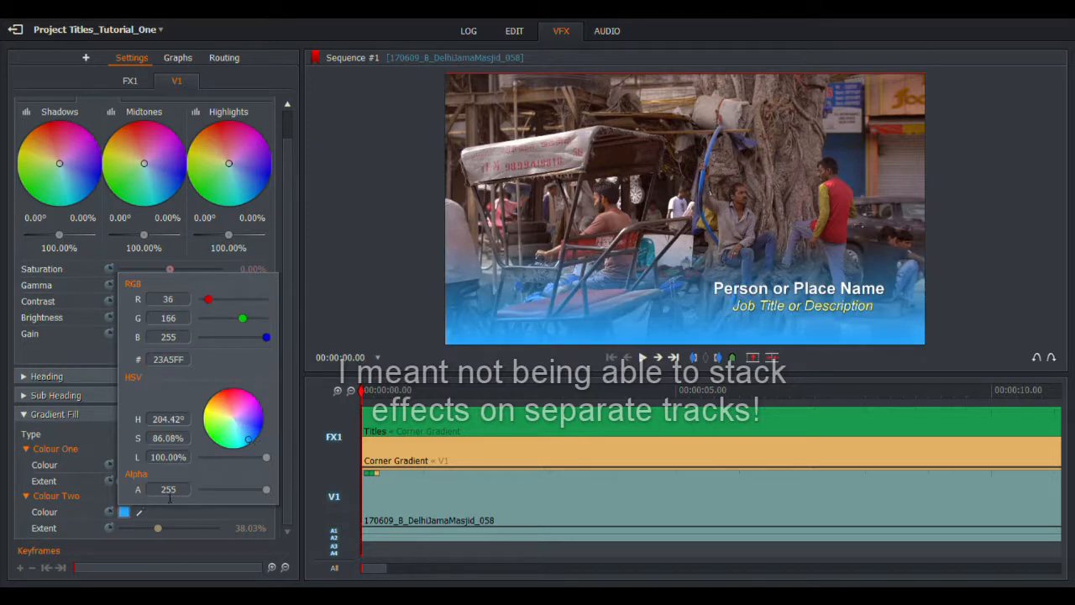
pyautogui.click(97, 437)
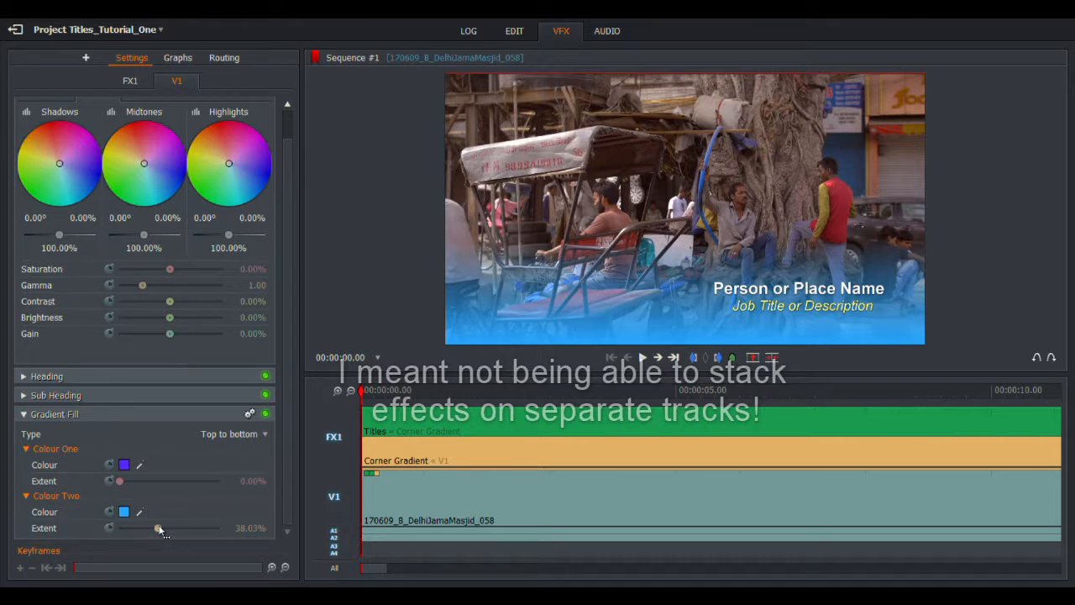
pyautogui.moveTo(158, 531); pyautogui.dragTo(143, 546)
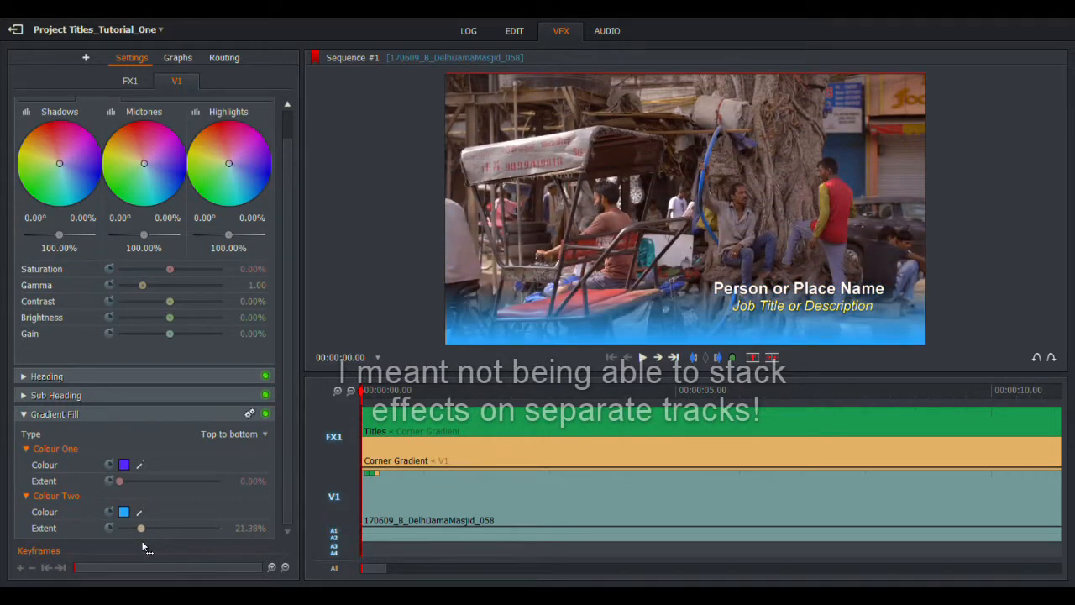
# Collapse the Gradient Fill, expand the Heading settings and examine the heading's shadow options and shadow colour
pyautogui.click(26, 420)
pyautogui.click(26, 427)
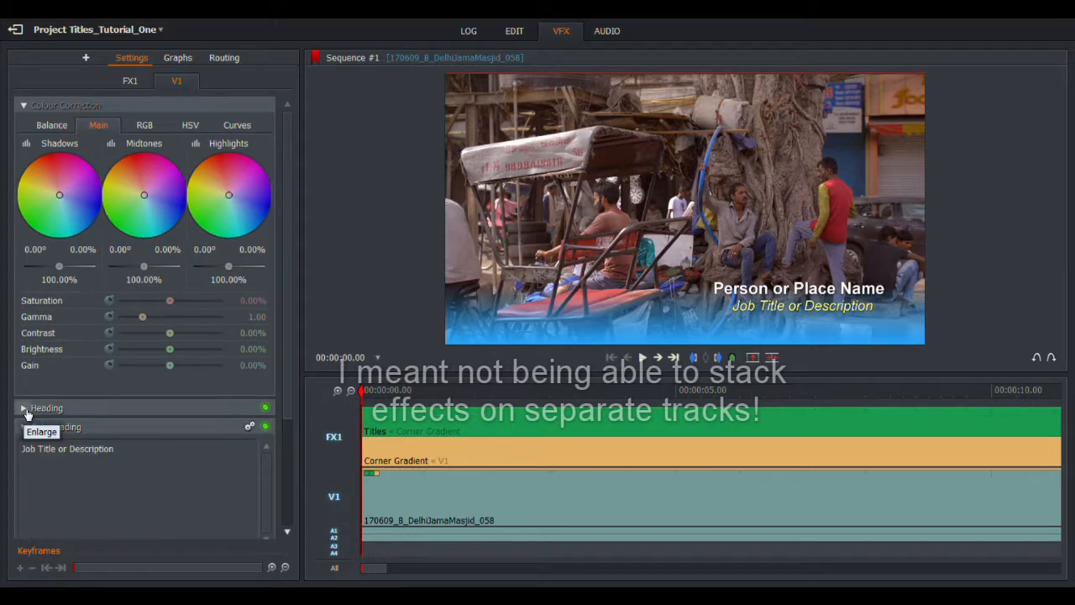
pyautogui.click(26, 410)
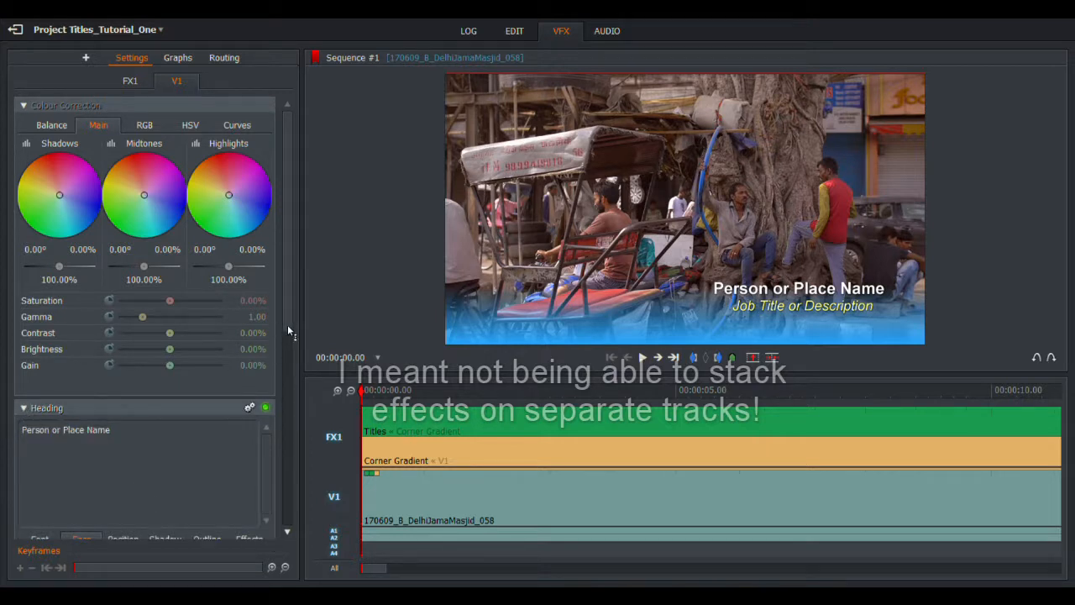
pyautogui.moveTo(287, 324); pyautogui.dragTo(292, 395)
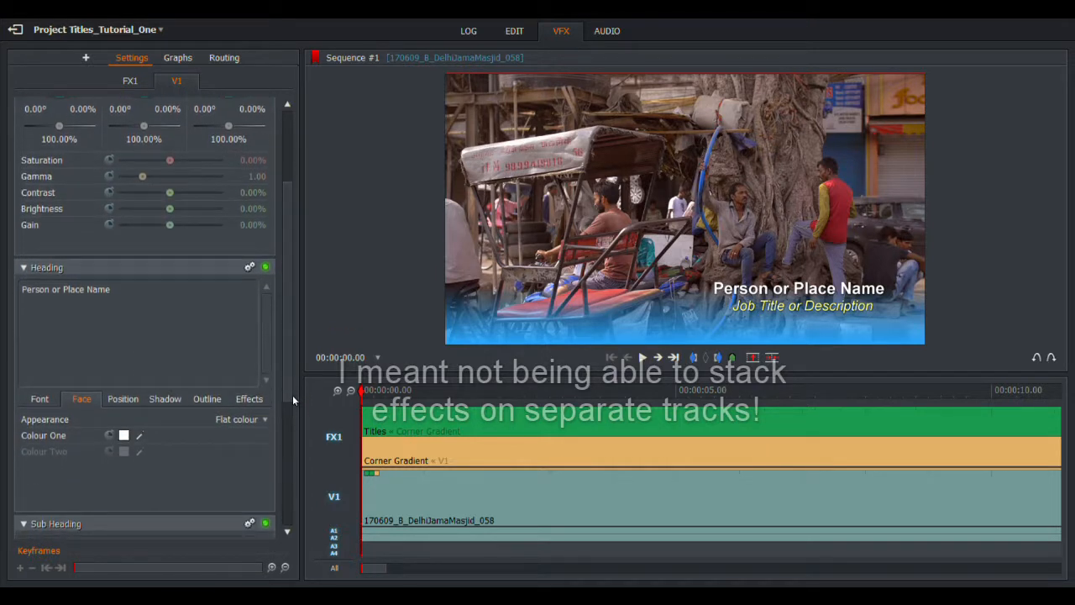
pyautogui.click(175, 400)
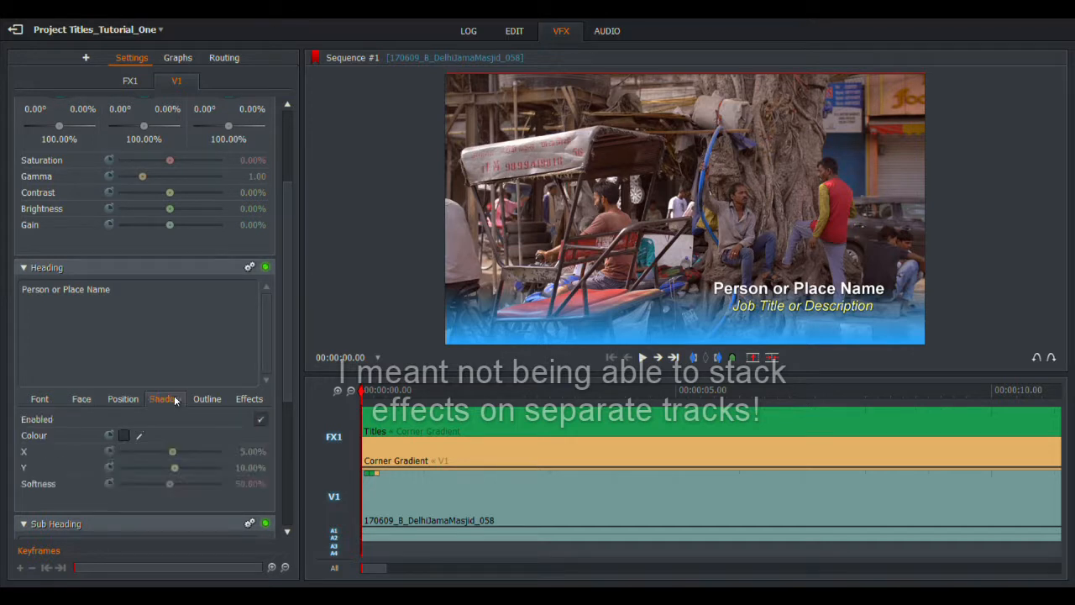
pyautogui.click(123, 436)
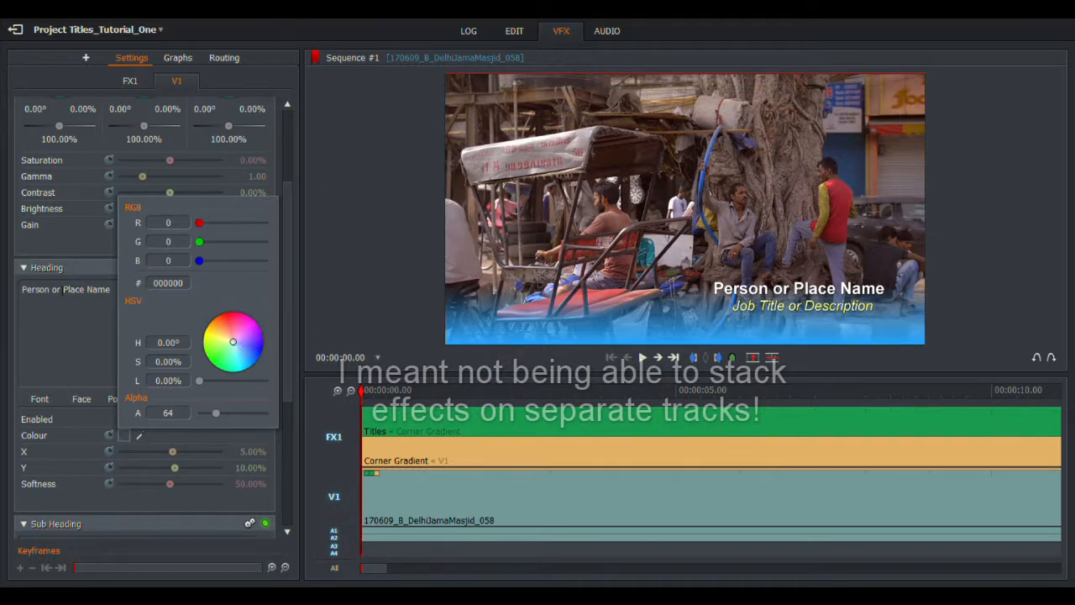
pyautogui.click(65, 328)
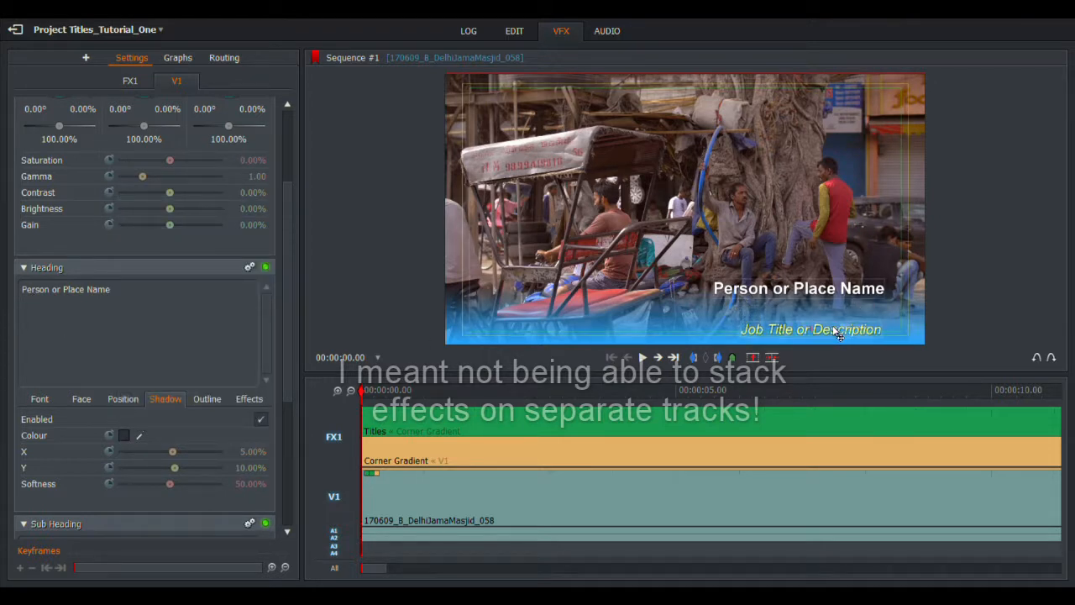
# Move the heading and sub heading lower in the picture, over the gradient, and collapse their settings
pyautogui.moveTo(828, 296); pyautogui.dragTo(831, 319)
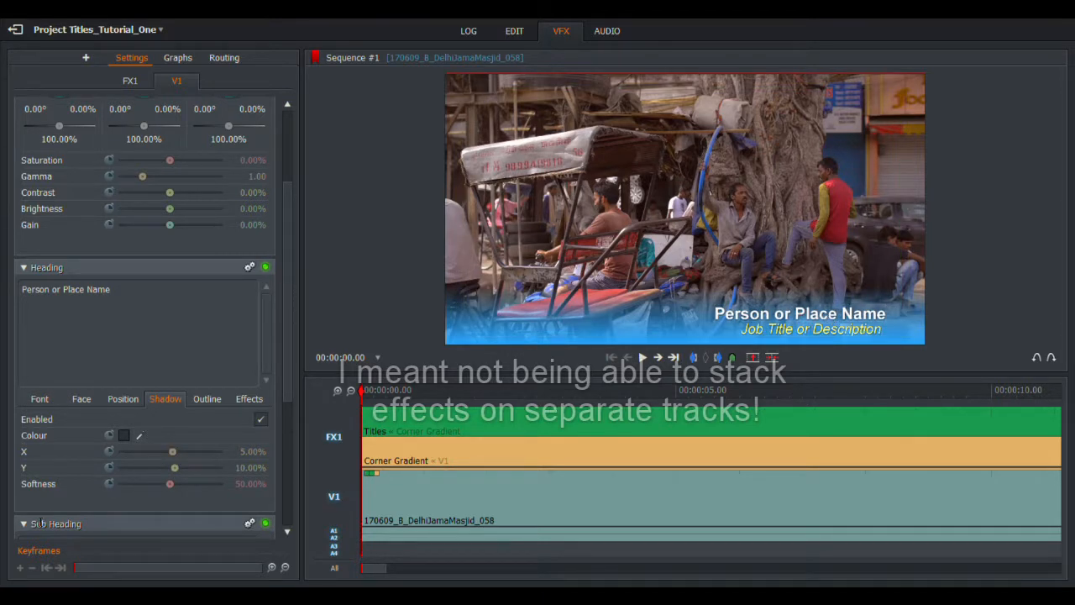
pyautogui.click(24, 269)
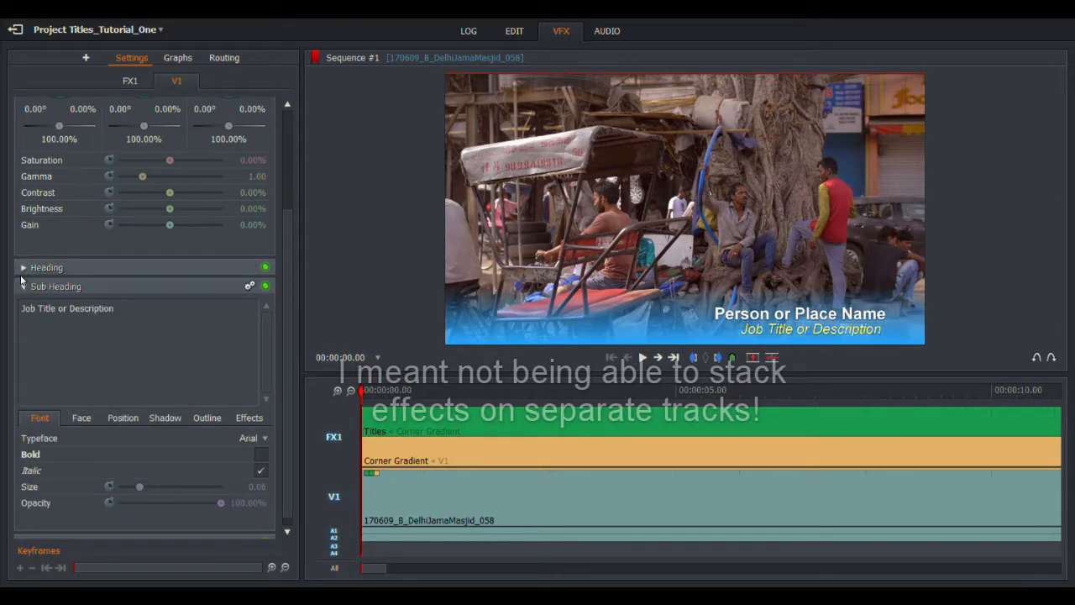
pyautogui.click(24, 286)
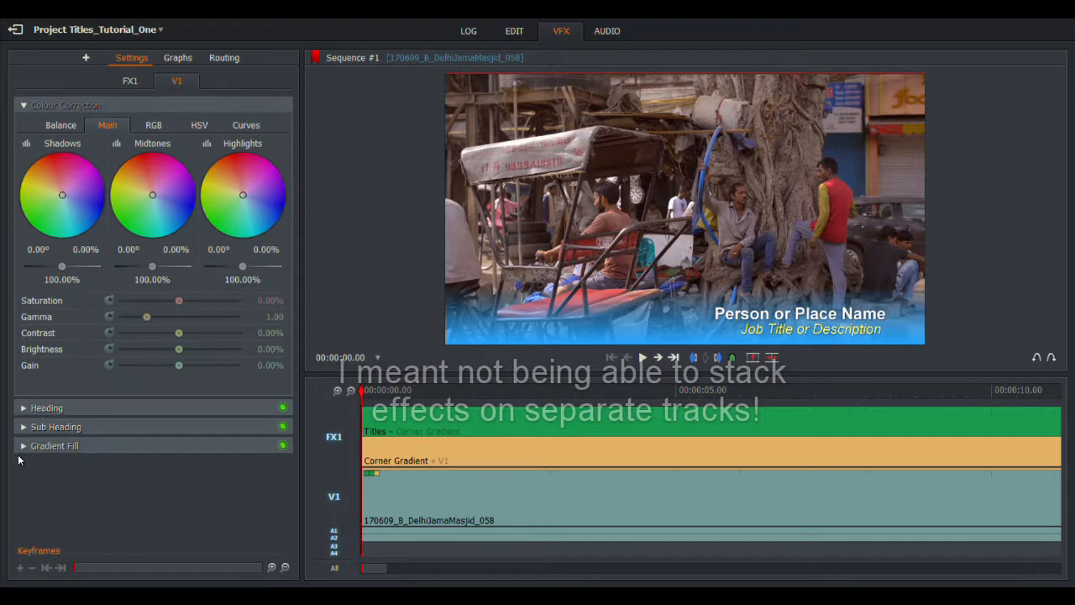
# Reset the Gradient Fill's Colour Two to its default, and change it to cyan, about 1DCFFF
pyautogui.click(24, 447)
pyautogui.scroll(-1, 134, 483)
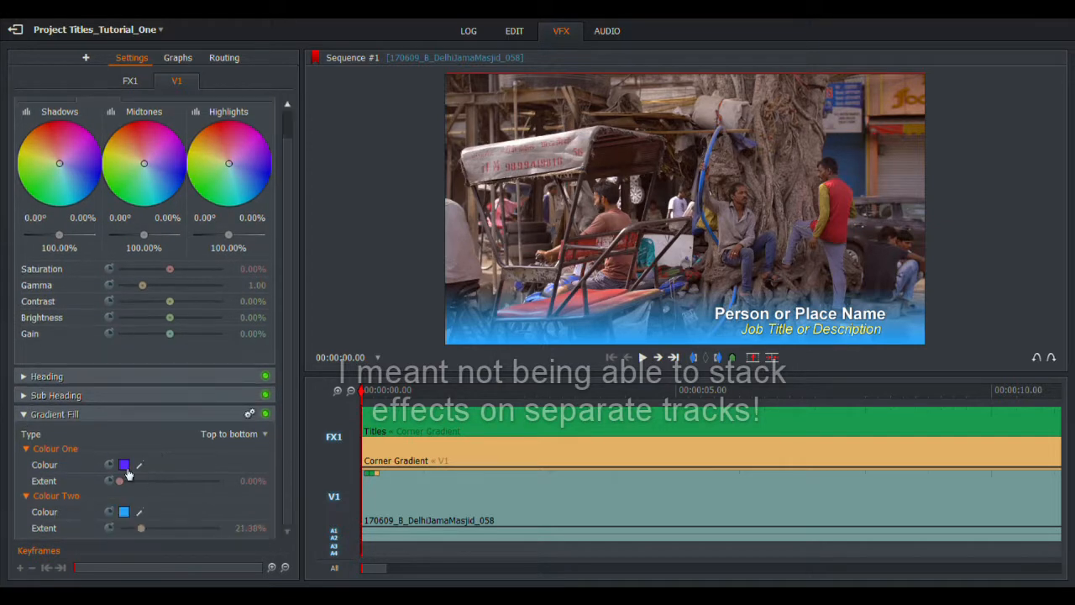
pyautogui.click(125, 513)
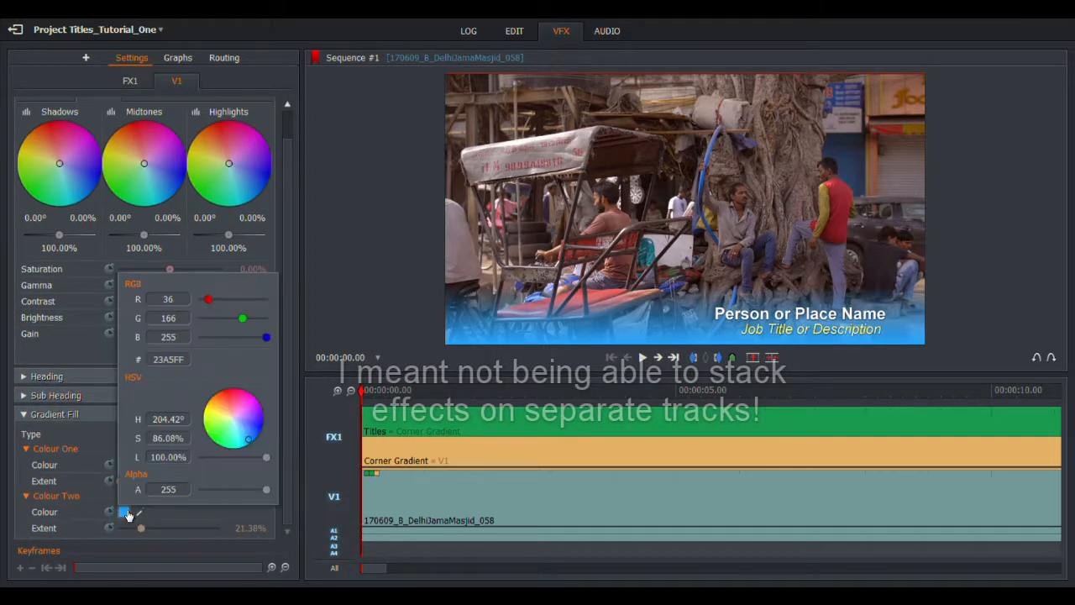
pyautogui.rightClick(246, 436)
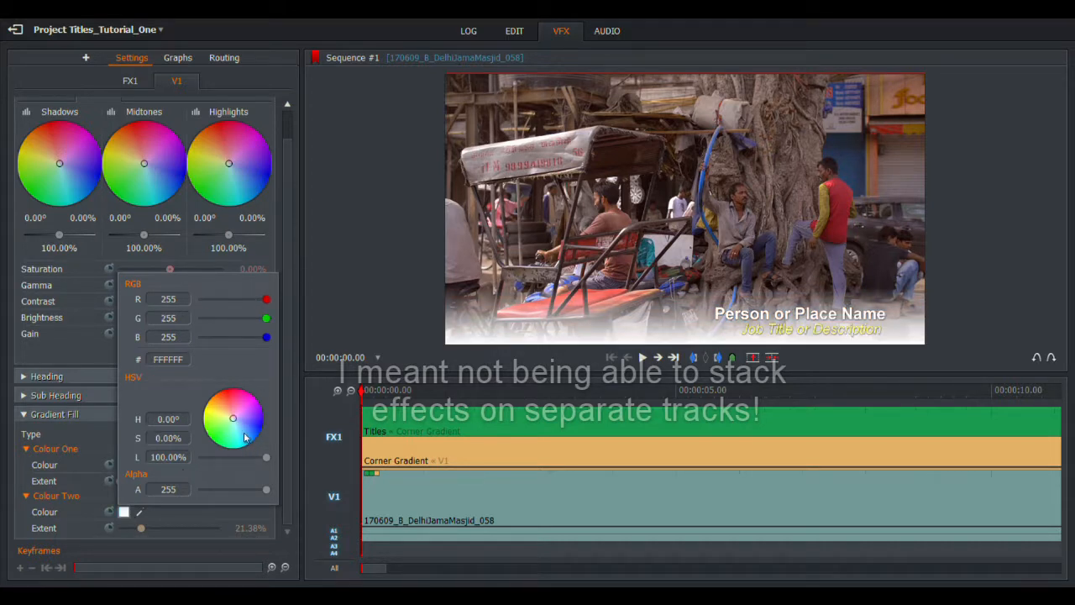
pyautogui.moveTo(232, 425); pyautogui.dragTo(245, 442)
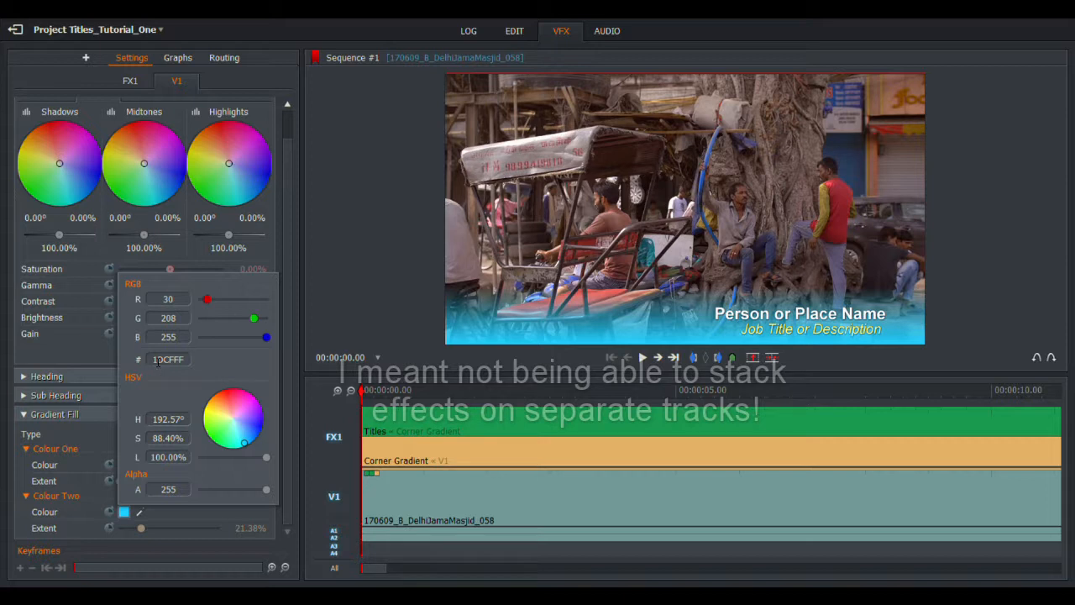
# Set the Gradient Fill's Colour Two to white by entering the hex value FFFFFF
pyautogui.click(157, 359)
pyautogui.moveTo(187, 363); pyautogui.dragTo(117, 366)
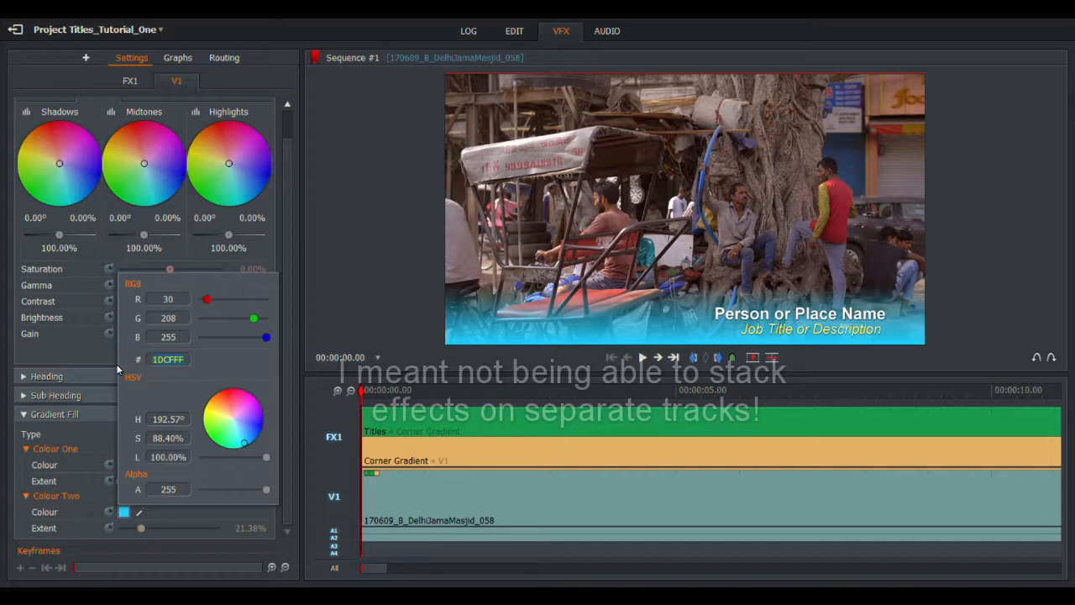
pyautogui.write('ffffff')
pyautogui.press('Tab')
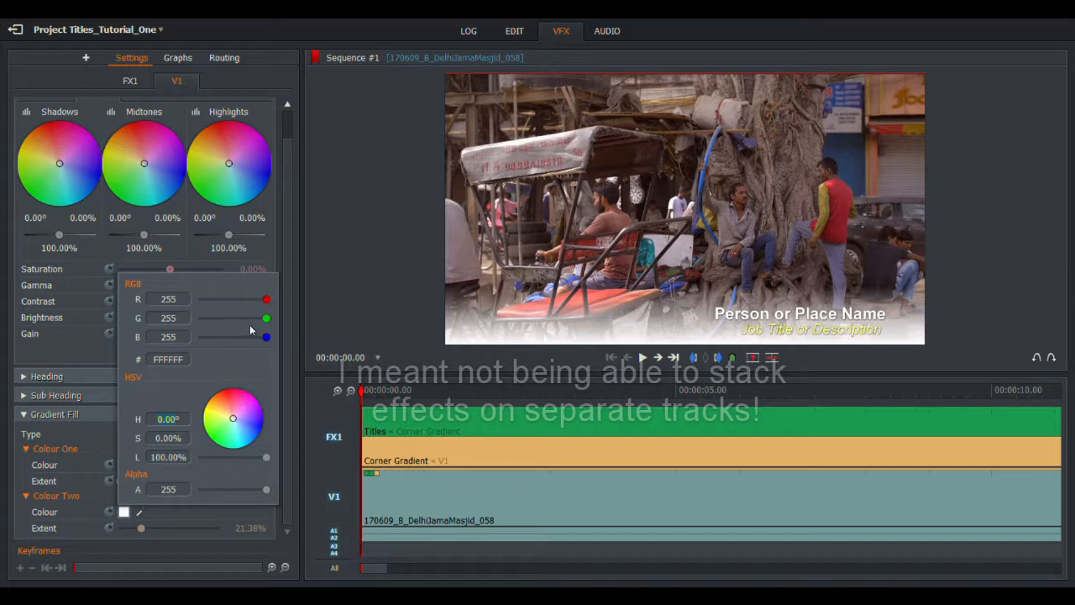
pyautogui.click(92, 461)
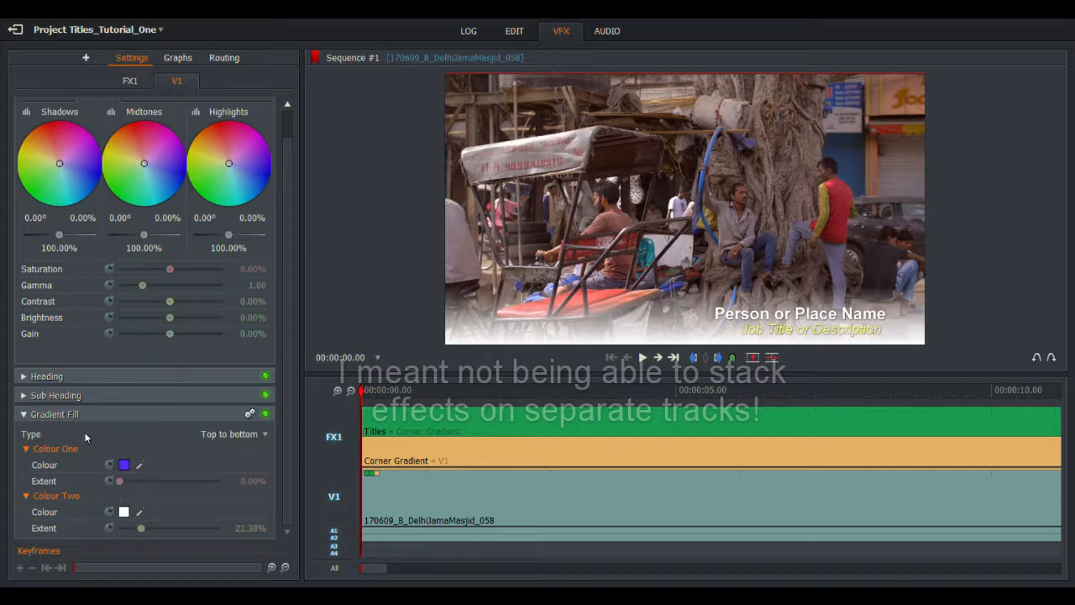
# Disable the Heading, Sub Heading and Gradient Fill effects and collapse the Gradient Fill settings
pyautogui.click(266, 376)
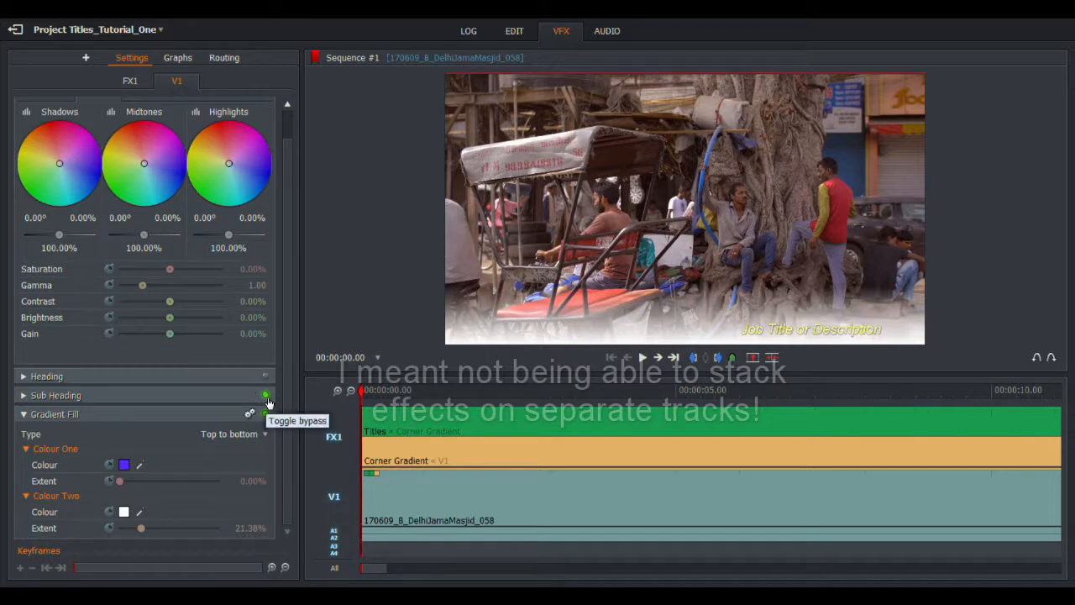
pyautogui.click(266, 396)
pyautogui.click(266, 414)
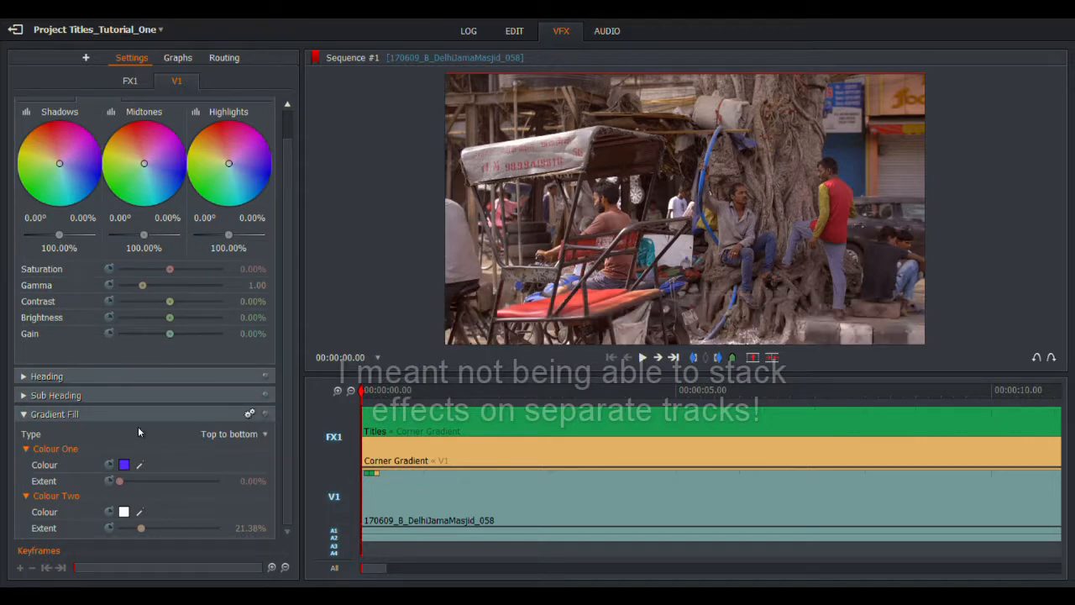
pyautogui.click(24, 415)
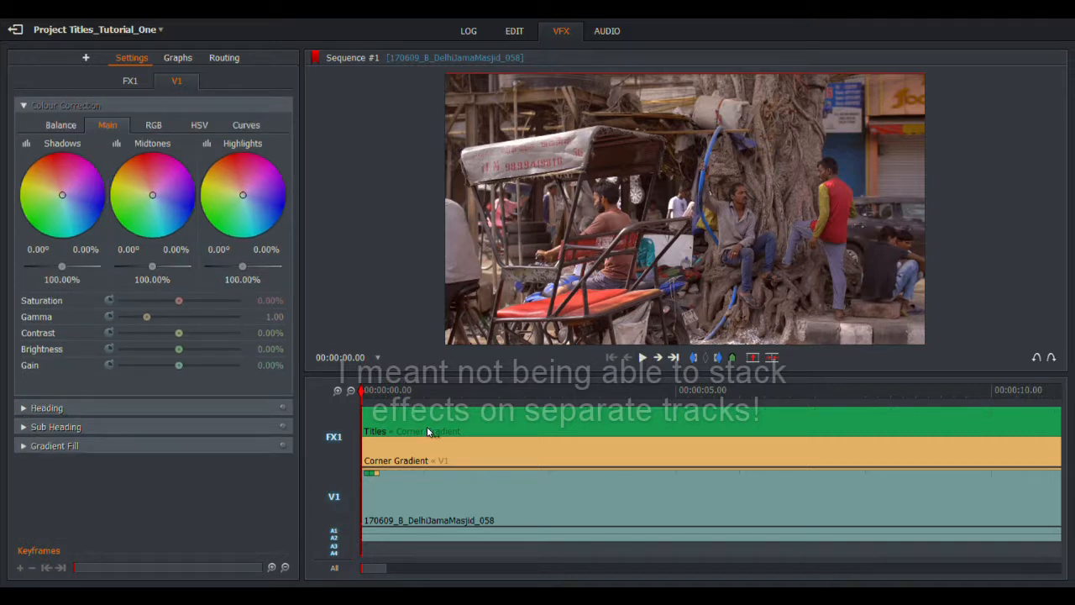
# Add the LH Box text preset to the clip on V1
pyautogui.rightClick(520, 489)
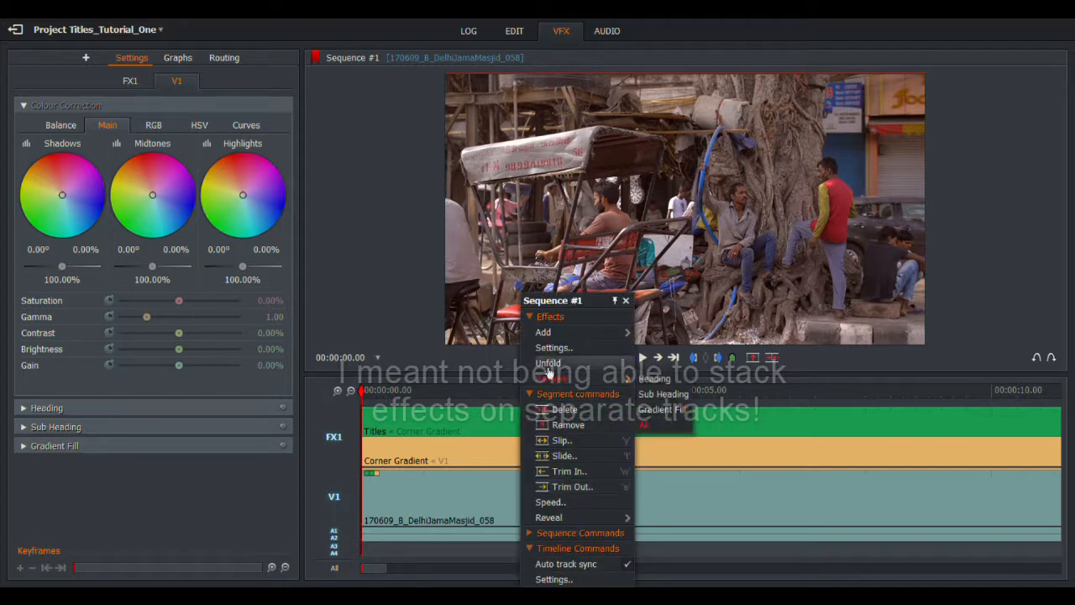
pyautogui.moveTo(564, 335)
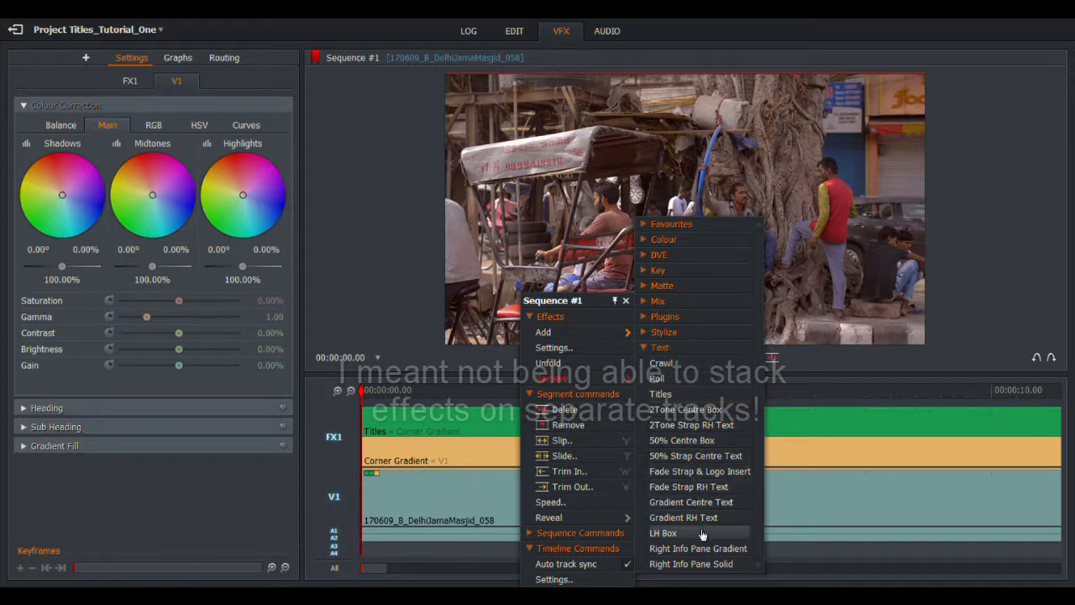
pyautogui.click(663, 533)
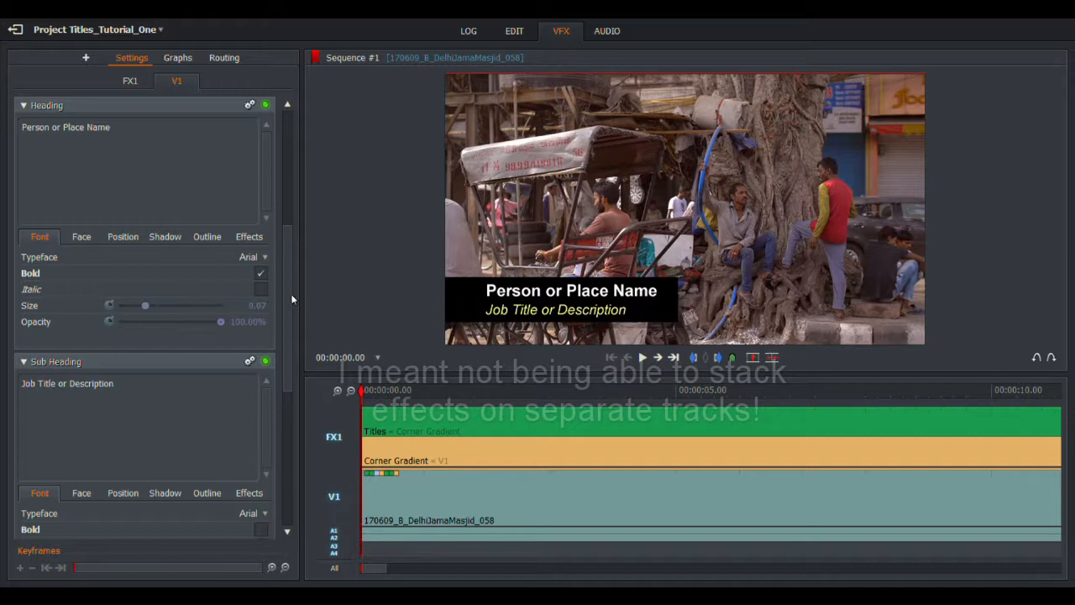
# Set the box Shape's opacity to about 49% and, with keyframing enabled, its X scale to about 3.10
pyautogui.moveTo(286, 290); pyautogui.dragTo(288, 442)
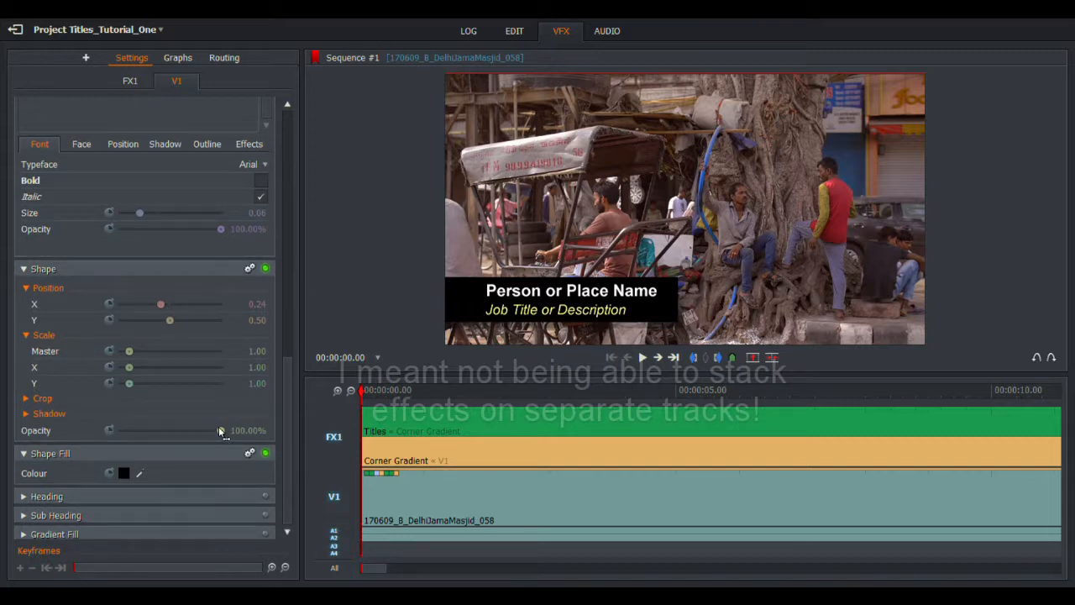
pyautogui.moveTo(220, 431); pyautogui.dragTo(169, 425)
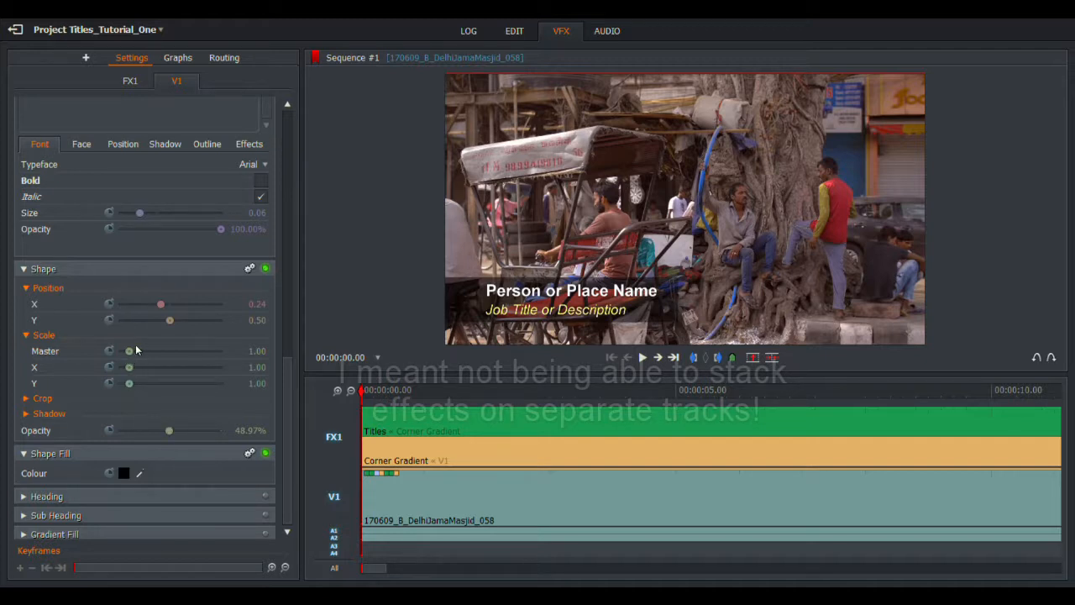
pyautogui.moveTo(128, 353); pyautogui.dragTo(144, 371)
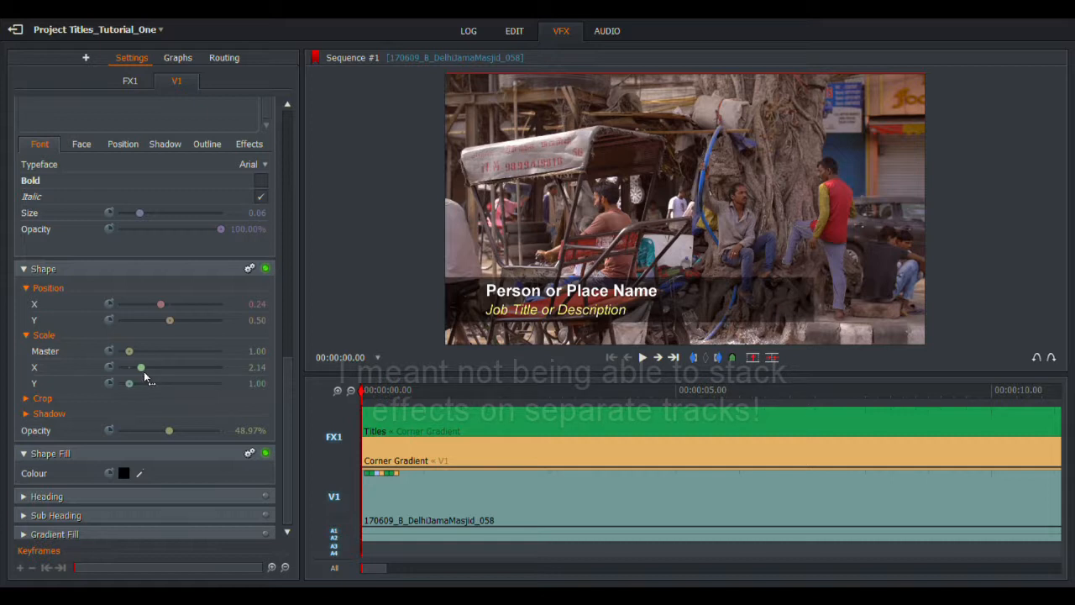
pyautogui.click(113, 369)
pyautogui.moveTo(140, 370)
pyautogui.mouseDown()
pyautogui.moveTo(115, 370)
pyautogui.moveTo(151, 372)
pyautogui.mouseUp()
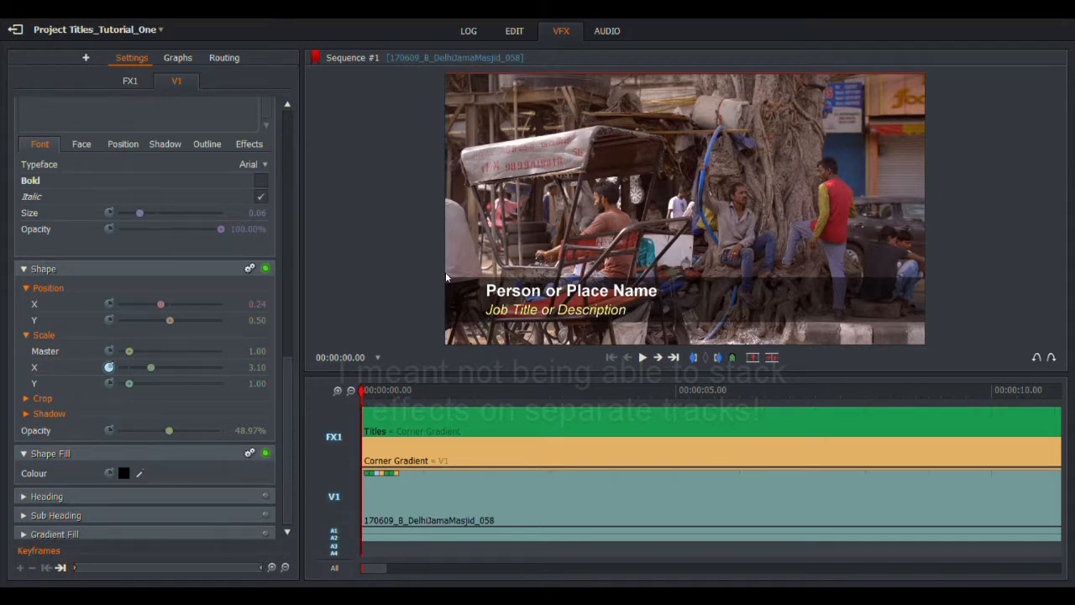
# Switch to the Edit workspace and examine the stacked effects on the timeline at single-frame and whole-sequence zoom levels
pyautogui.click(520, 37)
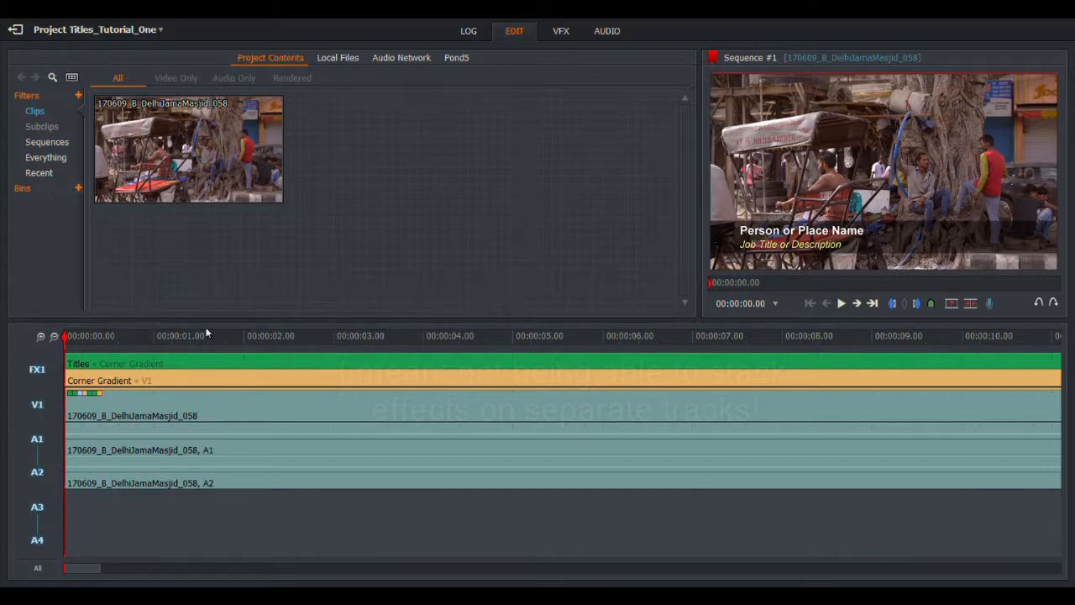
pyautogui.click(42, 337)
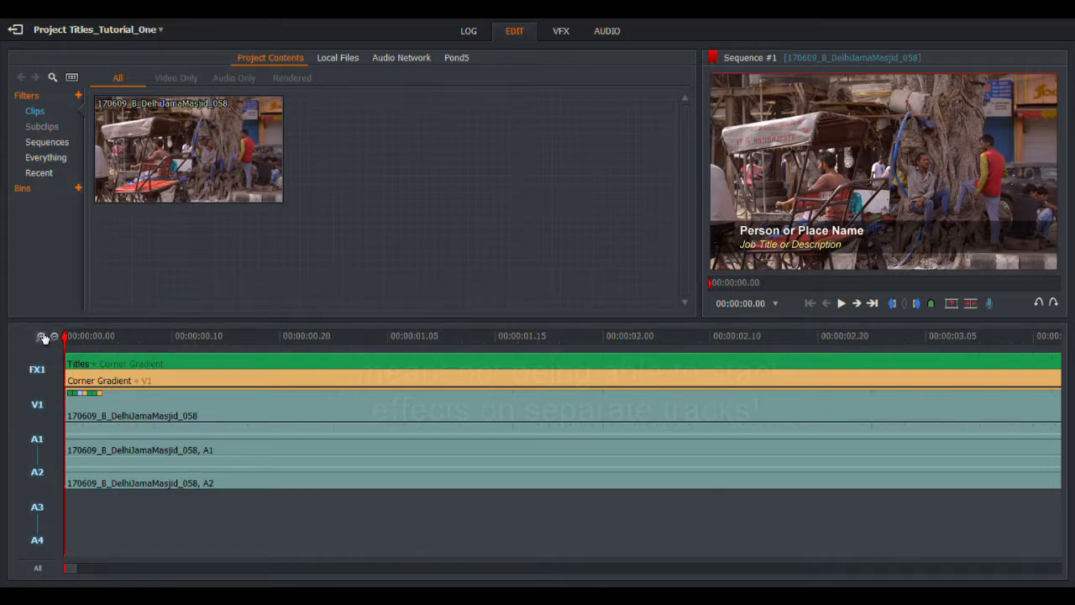
pyautogui.click(42, 337)
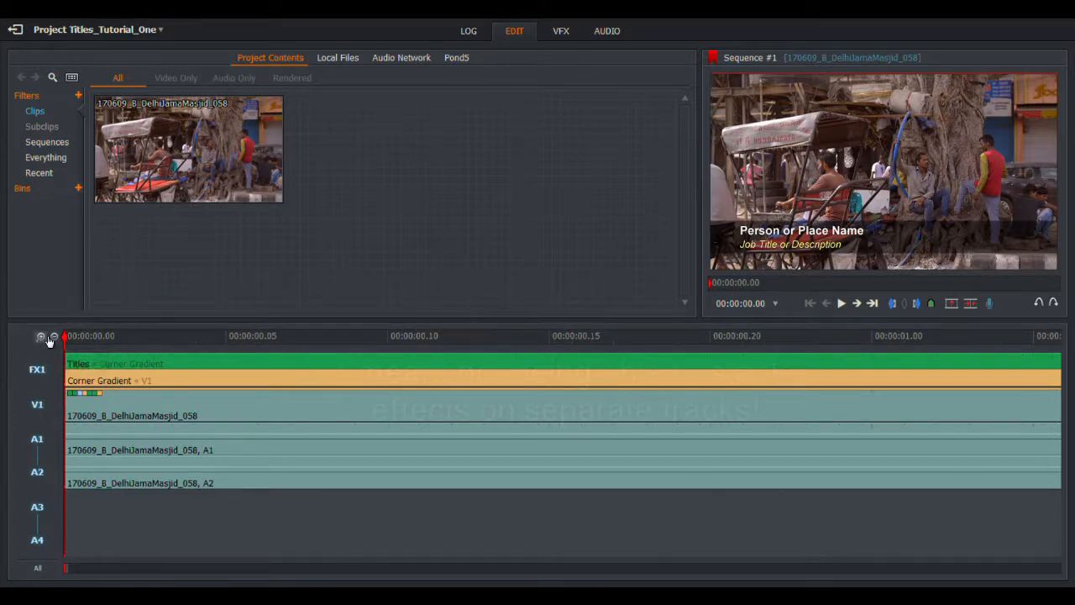
pyautogui.click(42, 336)
pyautogui.click(44, 336)
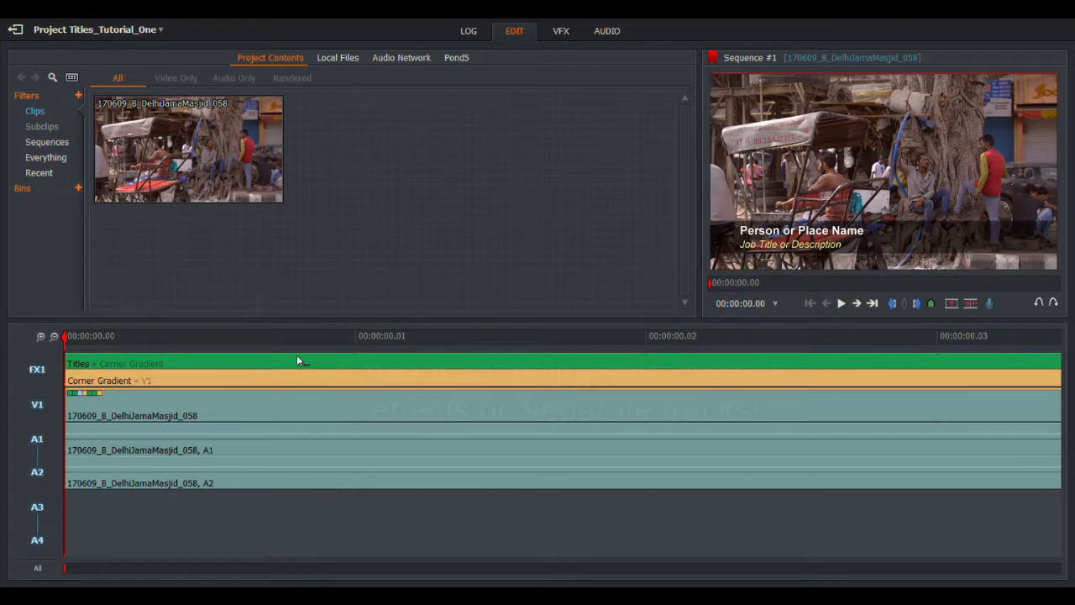
pyautogui.click(60, 340)
pyautogui.click(60, 340)
pyautogui.click(61, 340)
pyautogui.click(61, 341)
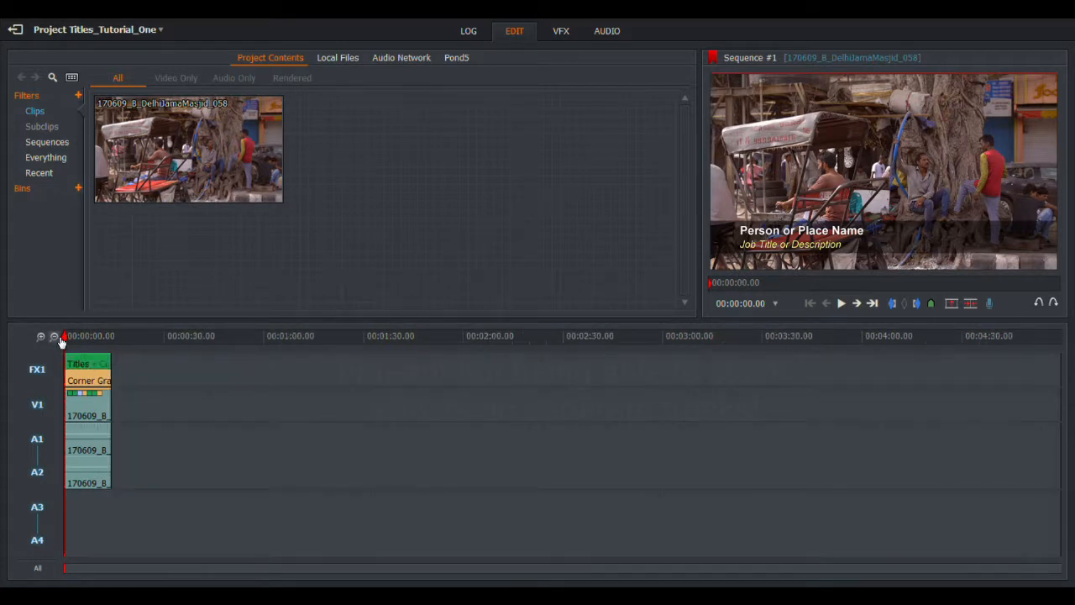
# Zoom in on the sequence and compare how its stacked effects appear in the Edit and VFX workspaces
pyautogui.click(41, 338)
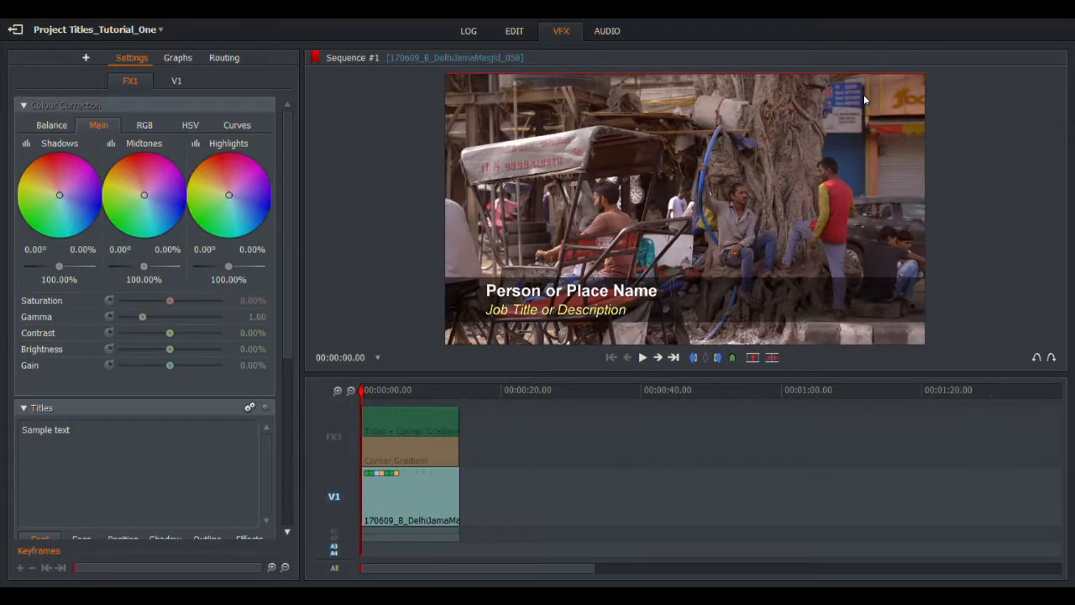
pyautogui.click(514, 31)
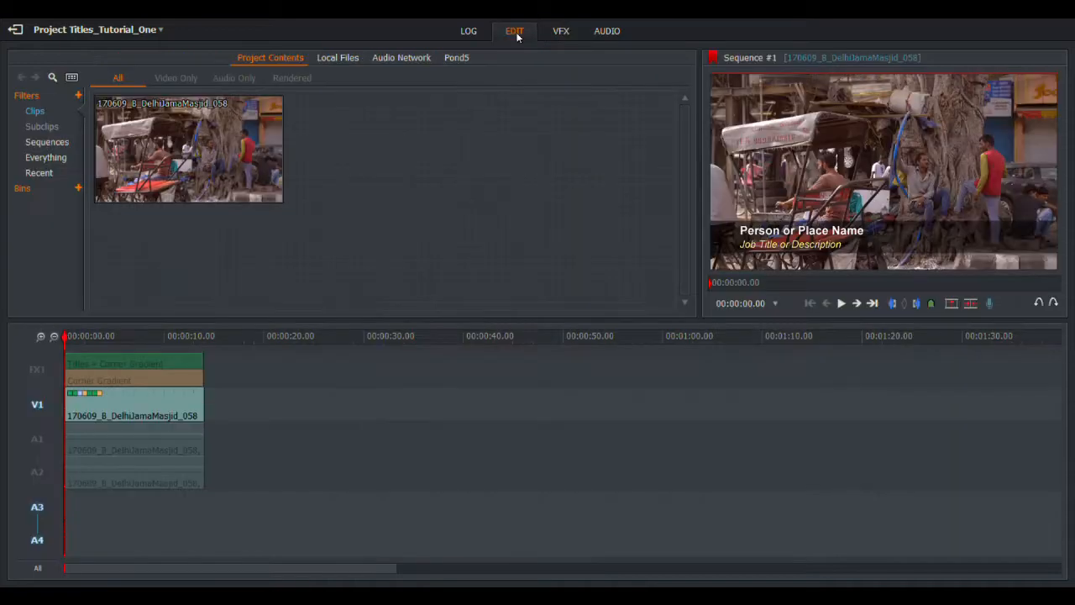
pyautogui.click(562, 37)
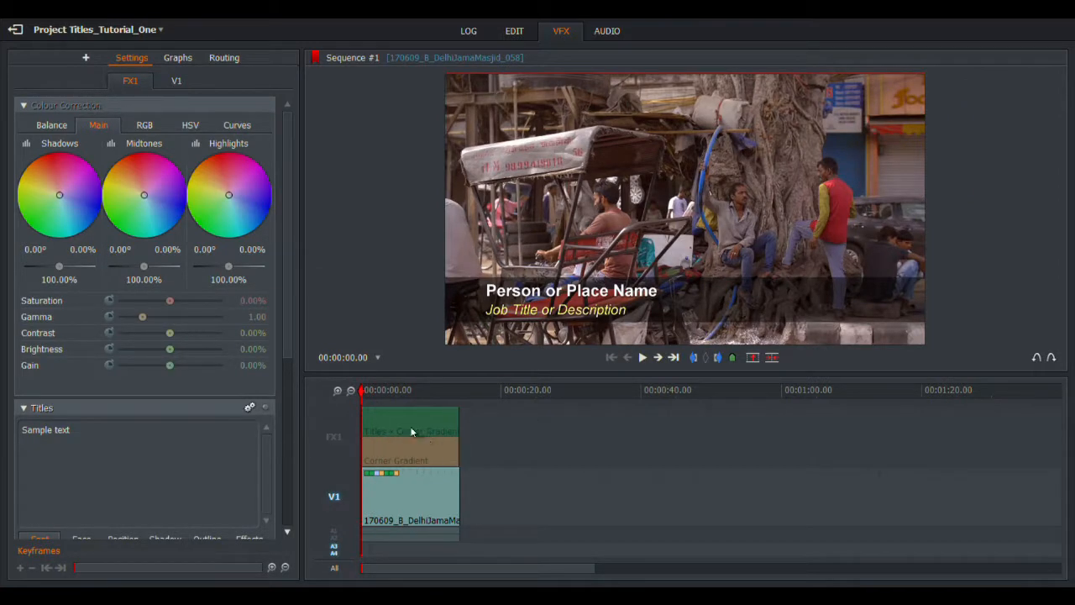
pyautogui.click(515, 36)
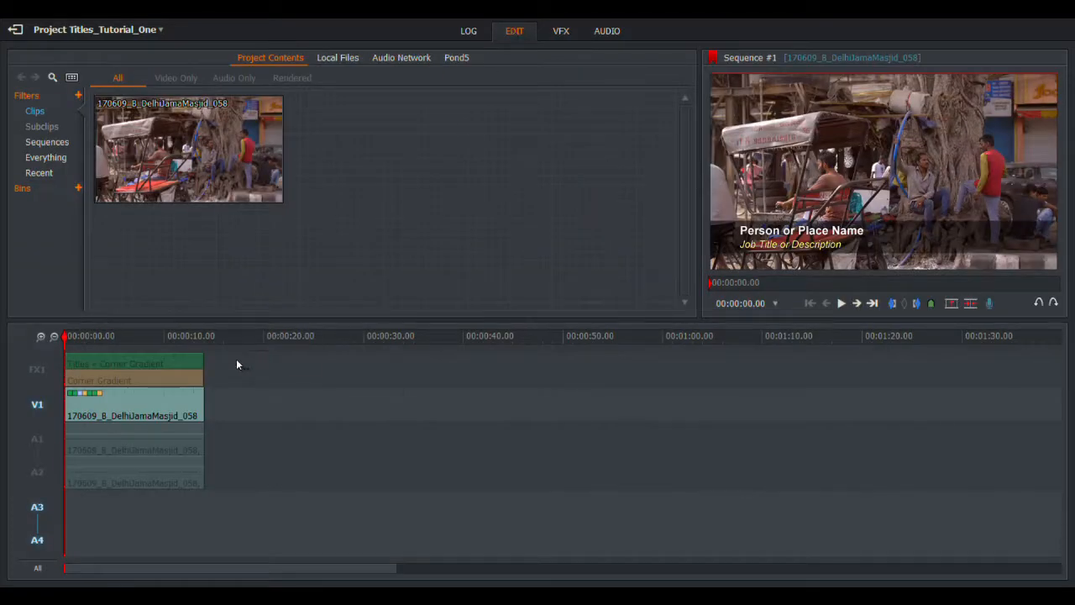
pyautogui.click(562, 32)
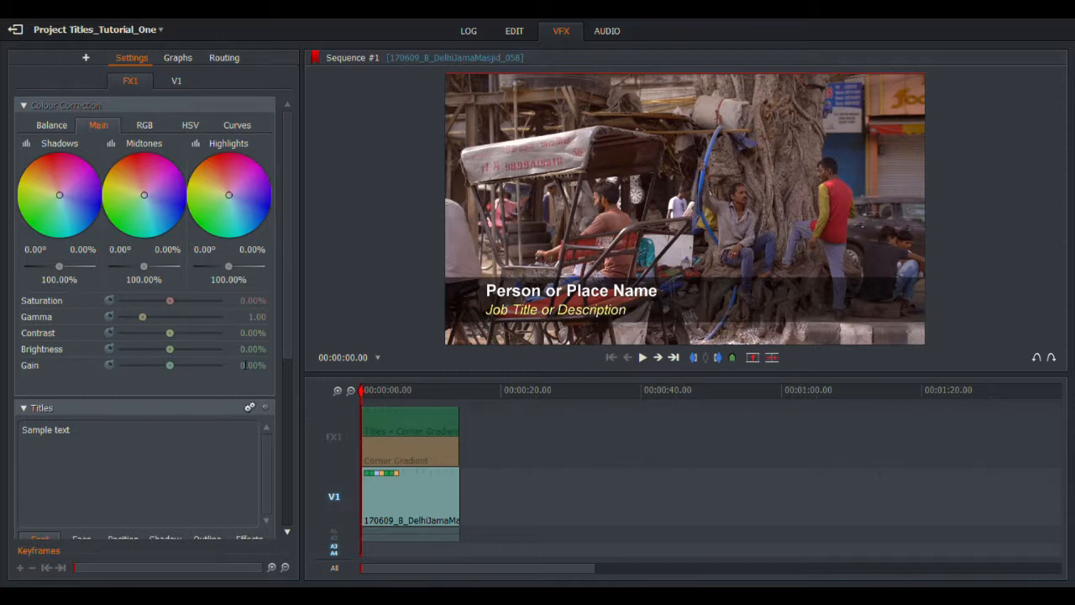
# At 00:00:01.12, enable keyframing for the Top Left, Top Right and Bottom Left colours of the Corner Gradient effect
pyautogui.scroll(-5, 287, 356)
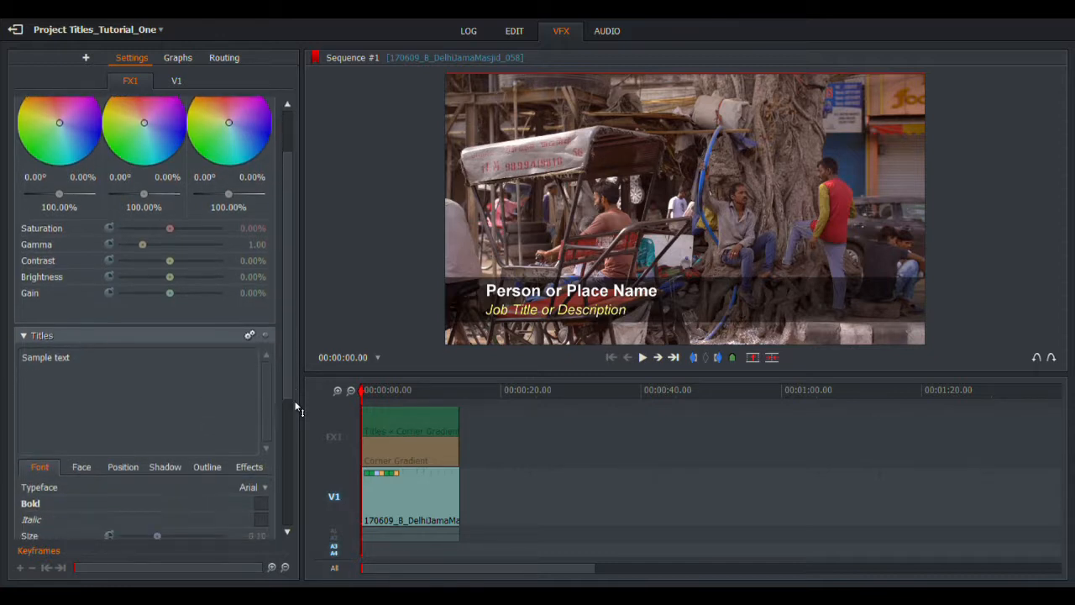
pyautogui.click(372, 392)
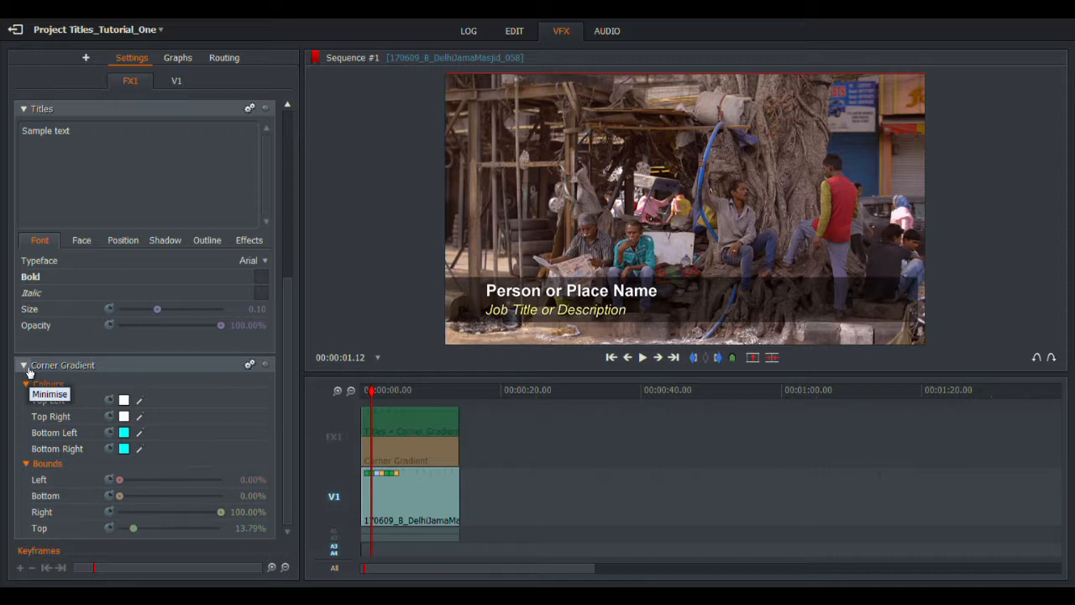
pyautogui.click(109, 400)
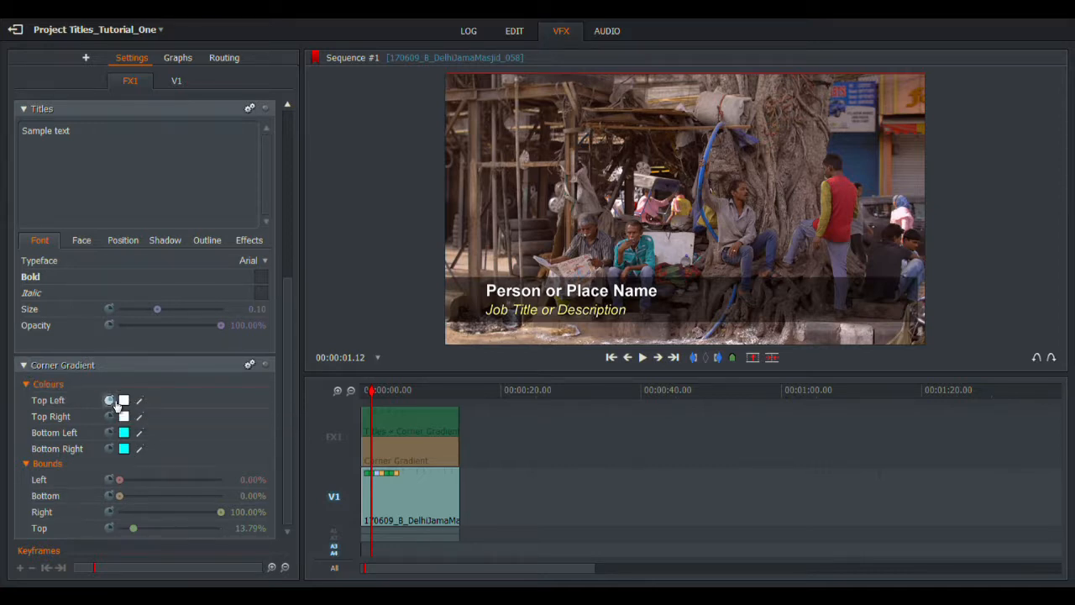
pyautogui.click(110, 416)
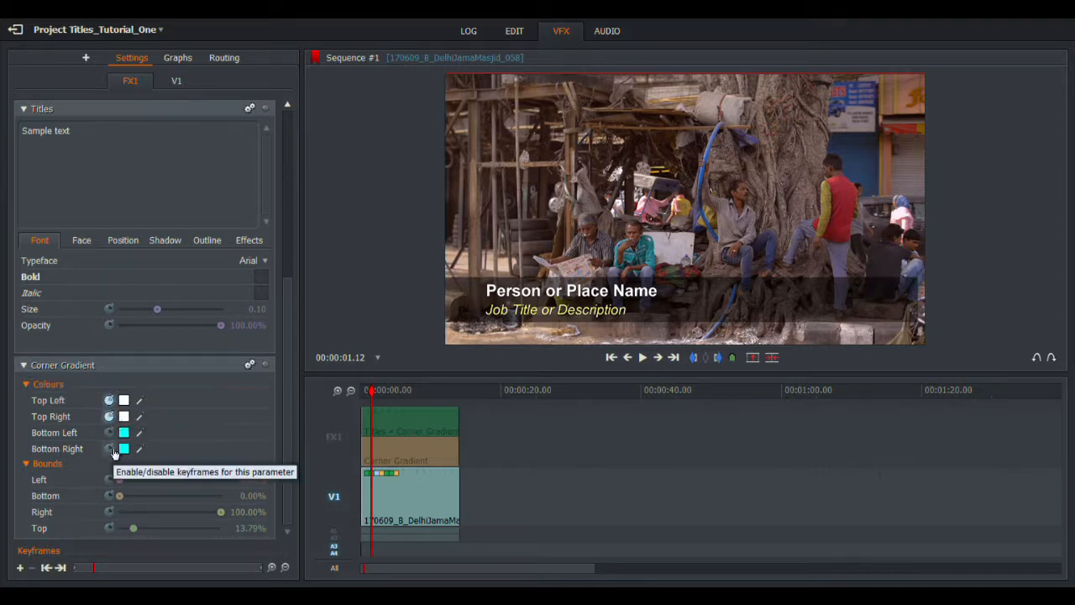
pyautogui.click(110, 433)
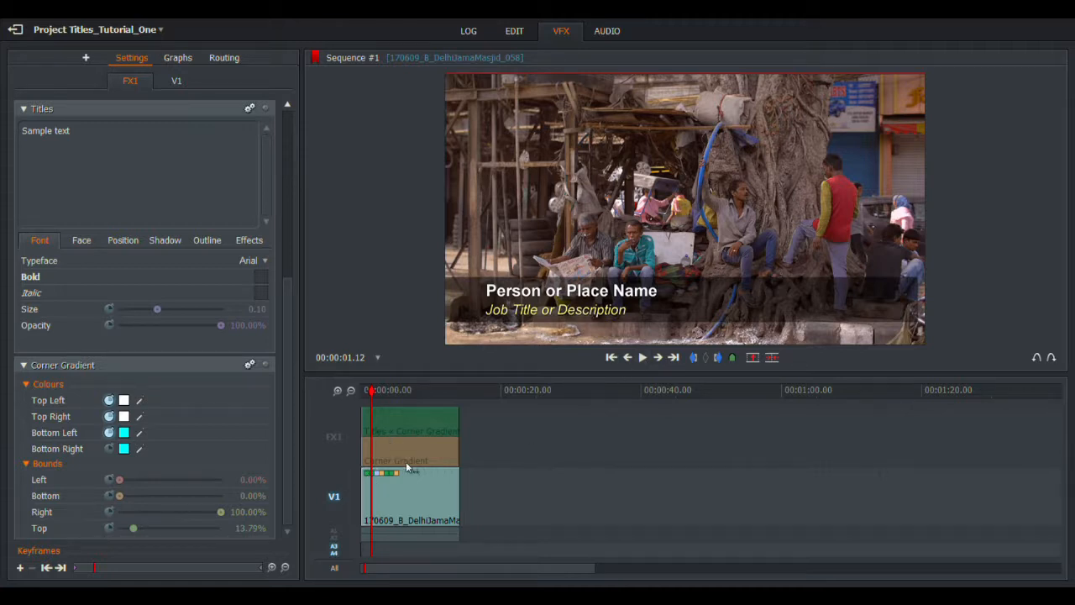
# Clear all existing effects from the sequence and add the Right Info Pane Gradient text preset to the V1 clip
pyautogui.rightClick(430, 498)
pyautogui.click(428, 431)
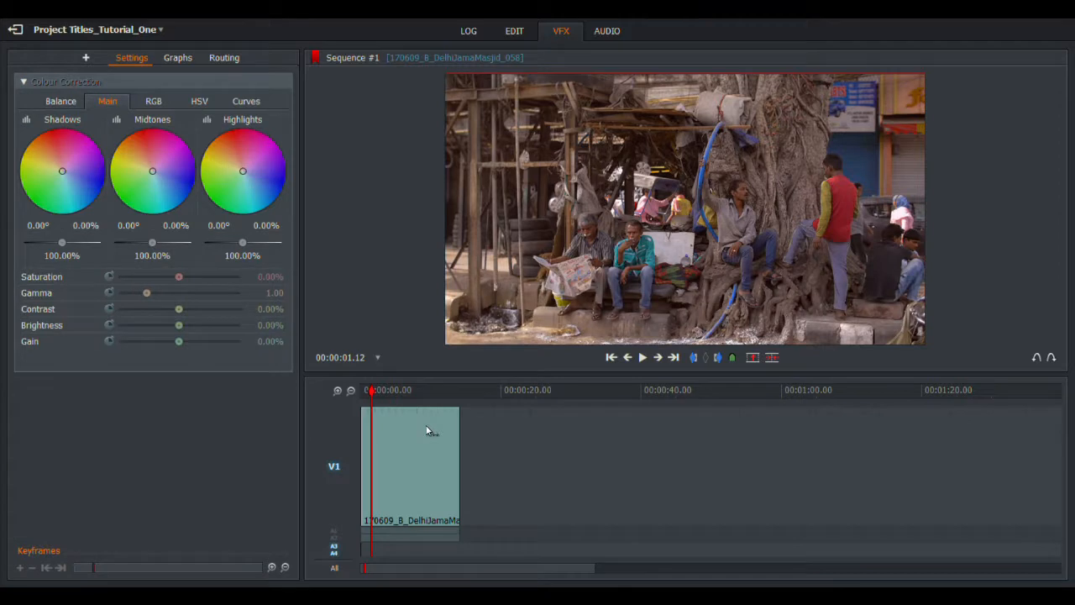
pyautogui.rightClick(428, 431)
pyautogui.moveTo(448, 378)
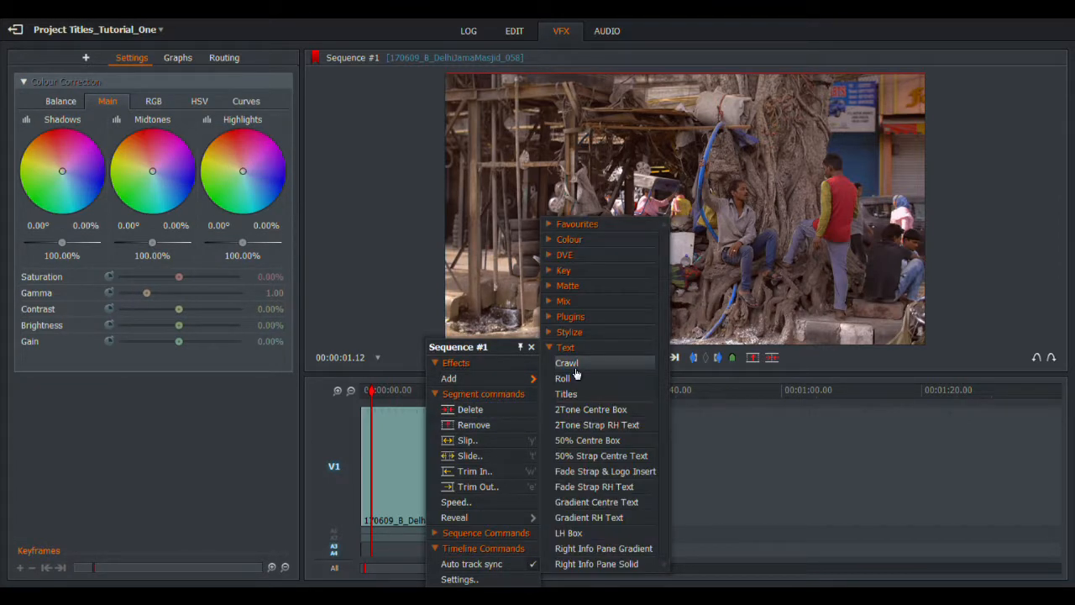
pyautogui.click(640, 554)
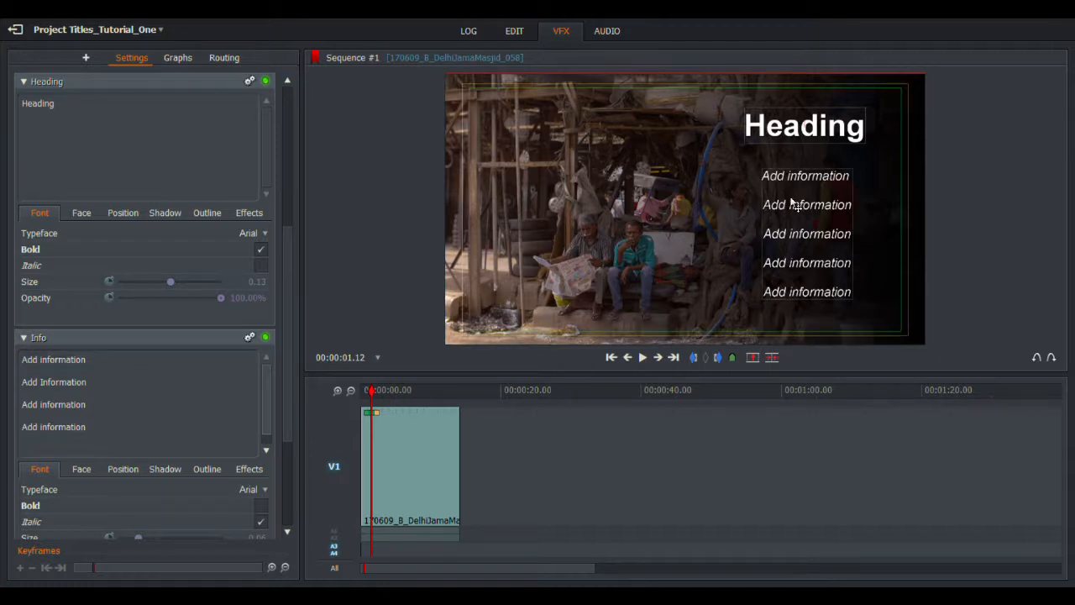
# Nudge the information text block and the heading slightly up and to the left in the picture
pyautogui.moveTo(796, 205)
pyautogui.mouseDown()
pyautogui.moveTo(755, 234)
pyautogui.moveTo(792, 198)
pyautogui.mouseUp()
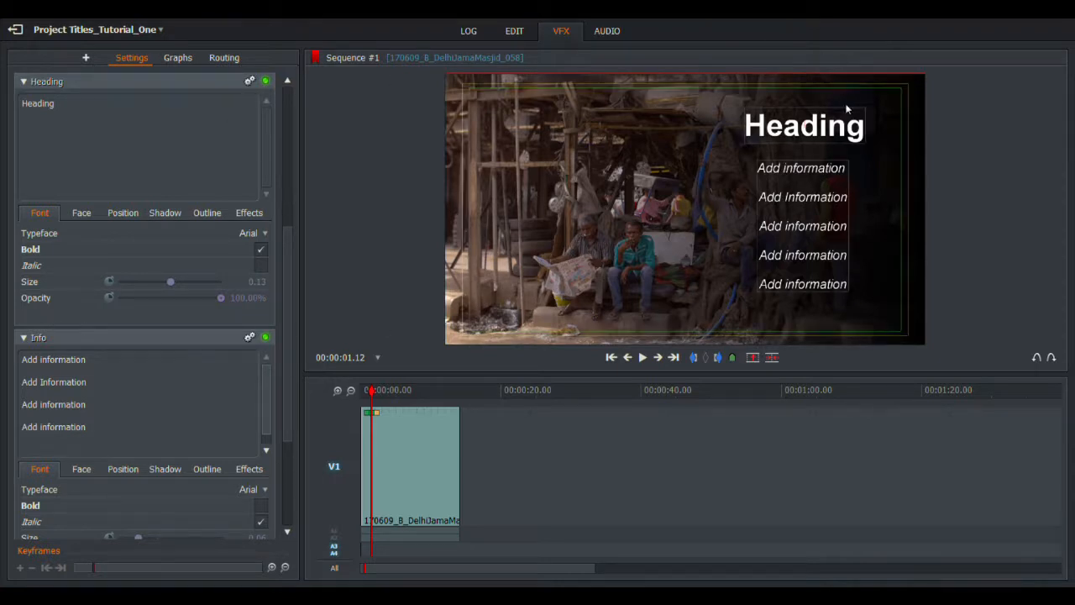
pyautogui.moveTo(843, 127)
pyautogui.mouseDown()
pyautogui.moveTo(803, 125)
pyautogui.moveTo(841, 123)
pyautogui.mouseUp()
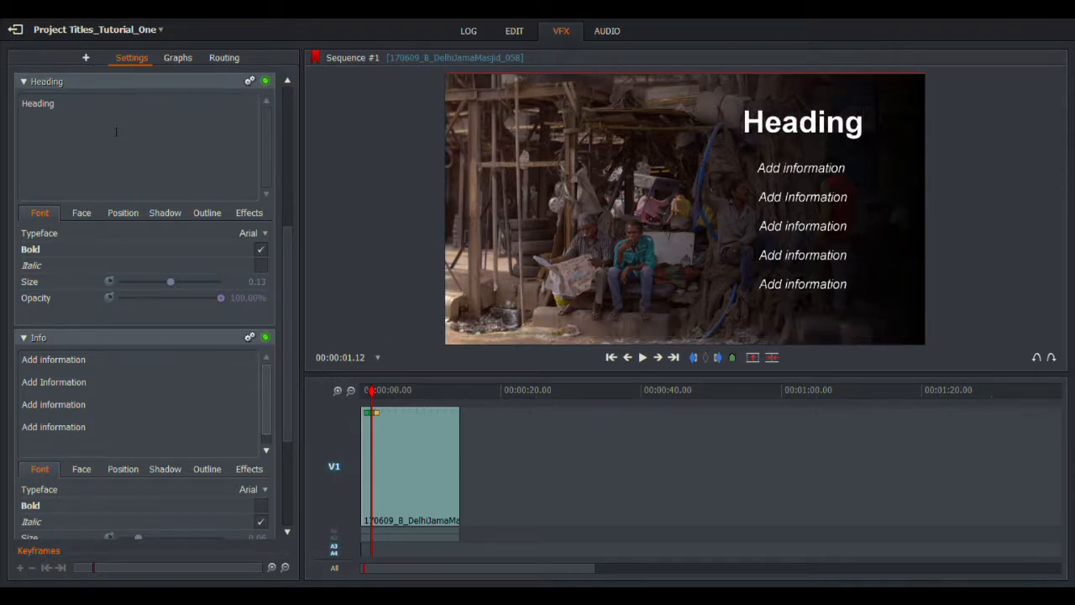
# Add a second line reading "absolutely what you want" below the Heading text
pyautogui.press('Return')
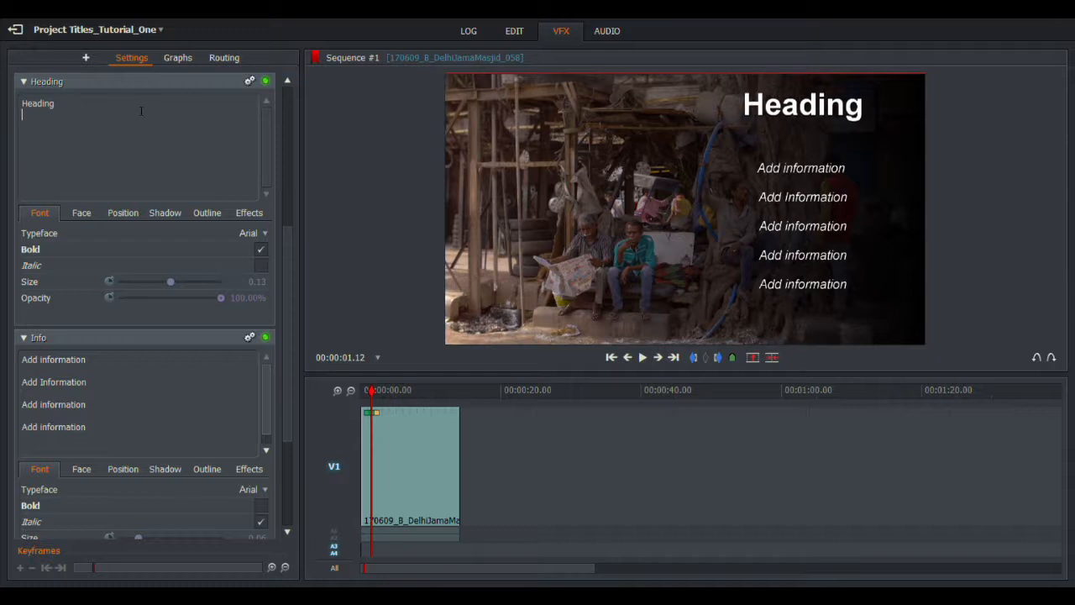
pyautogui.write('absolutel')
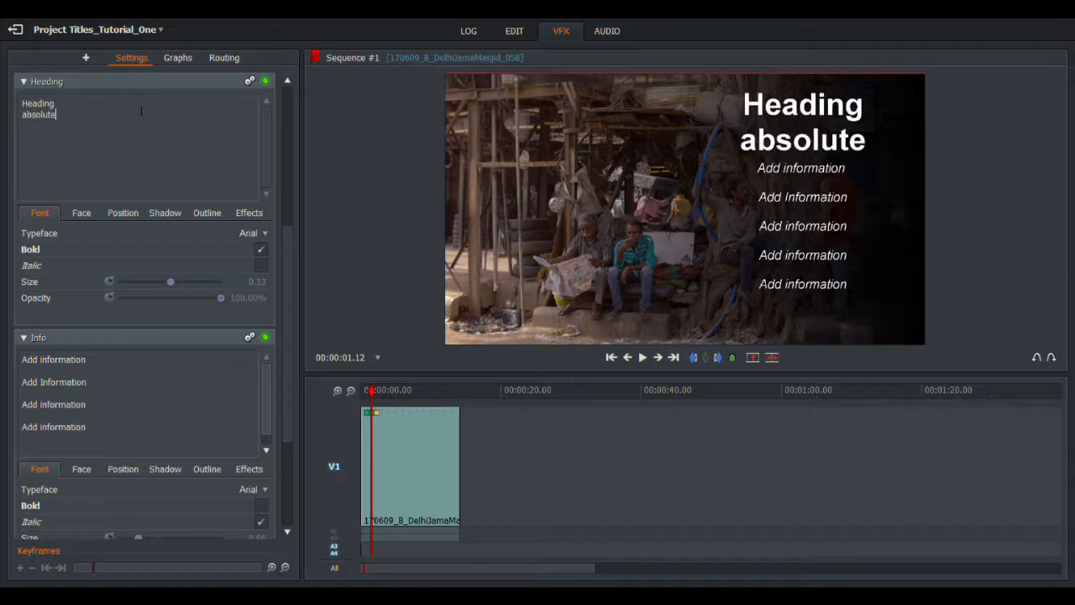
pyautogui.press('BackSpace')
pyautogui.press('BackSpace')
pyautogui.press('BackSpace')
pyautogui.press('BackSpace')
pyautogui.write('u')
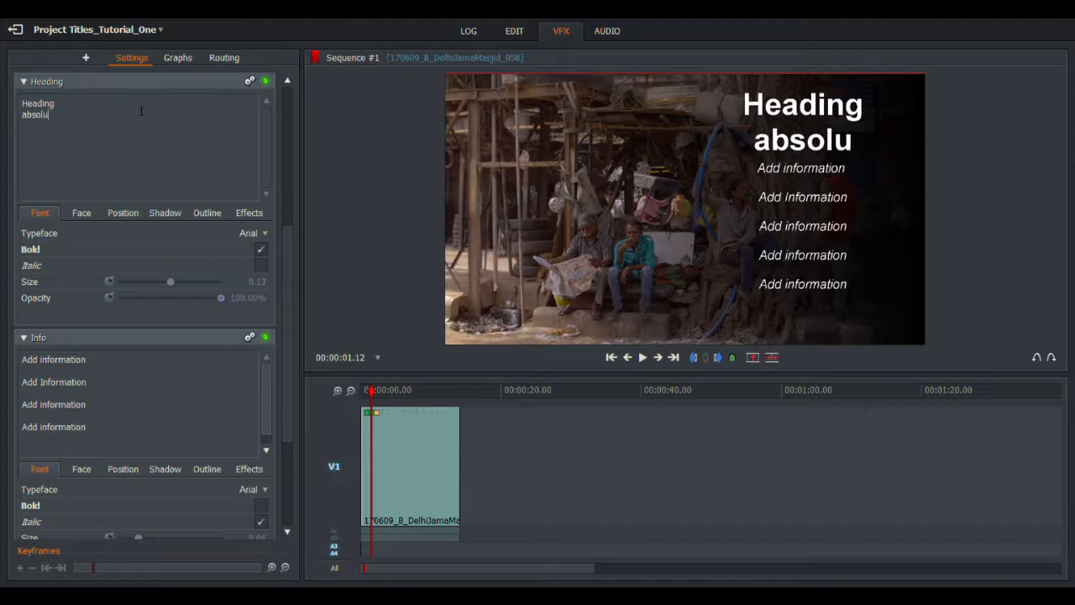
pyautogui.write('tely what you want')
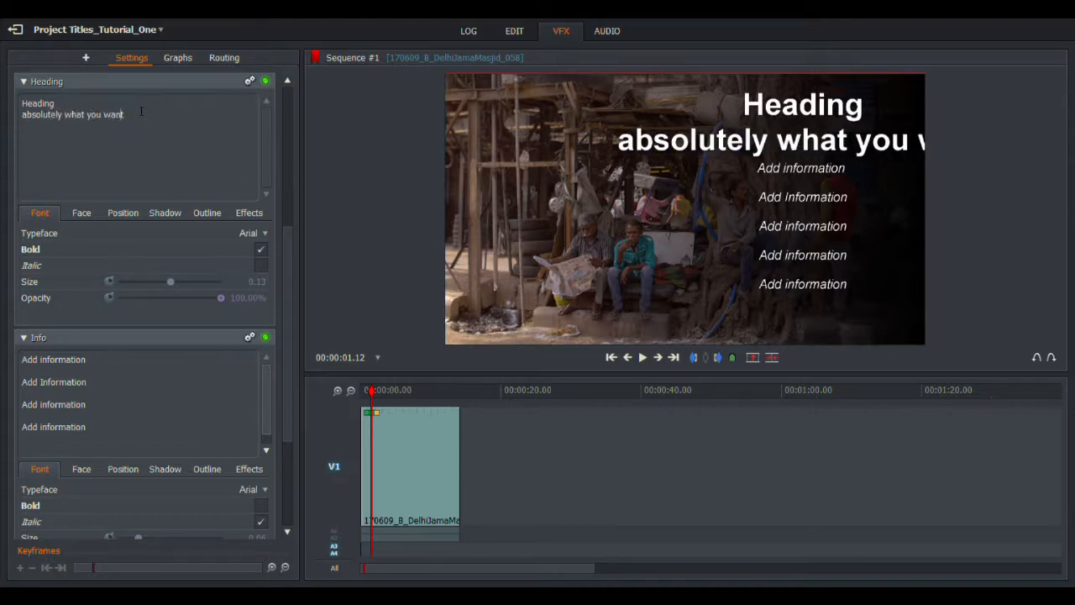
# Break the added heading line so that "you want" starts a new line
pyautogui.press('Left')
pyautogui.press('Left')
pyautogui.press('Left')
pyautogui.press('Left')
pyautogui.press('Left')
pyautogui.press('Left')
pyautogui.press('Left')
pyautogui.press('Return')
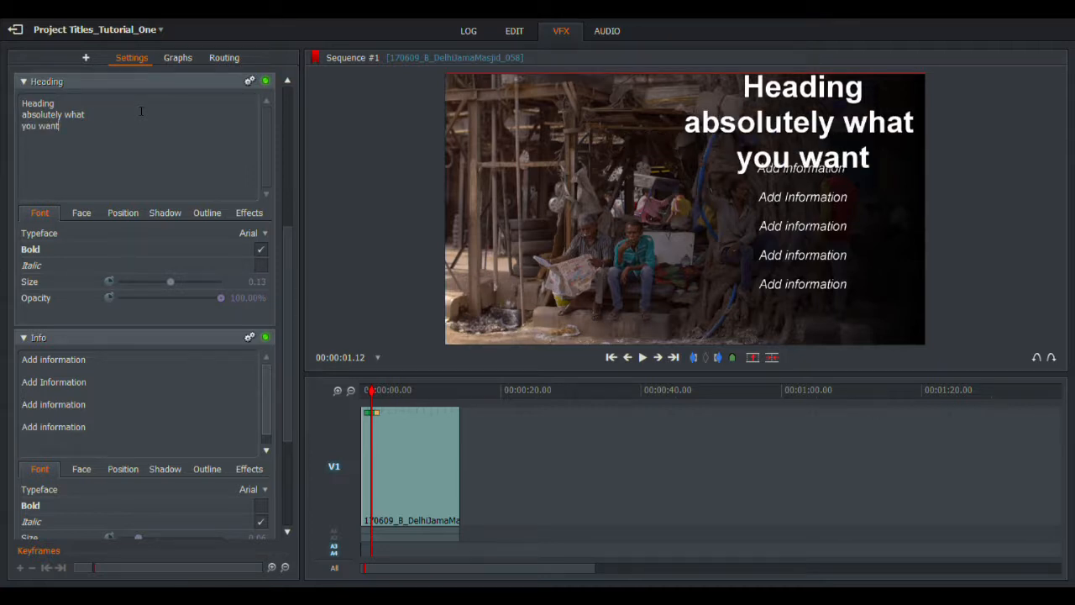
# Check the Gradient effect's Colour One setting and set the Colour Two extent to about 35%
pyautogui.scroll(-1, 146, 420)
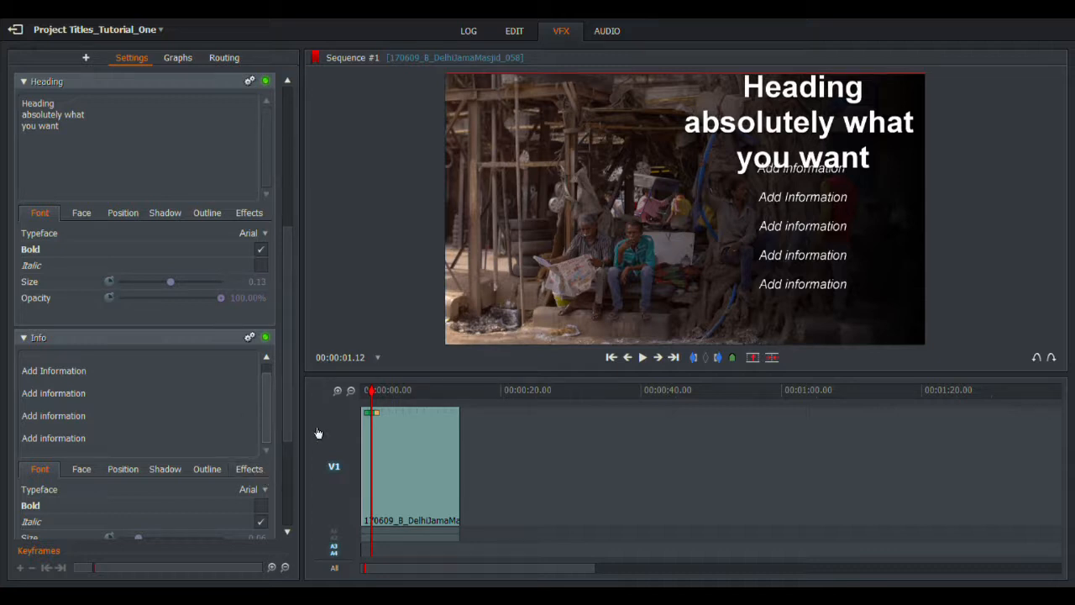
pyautogui.moveTo(289, 429); pyautogui.dragTo(301, 514)
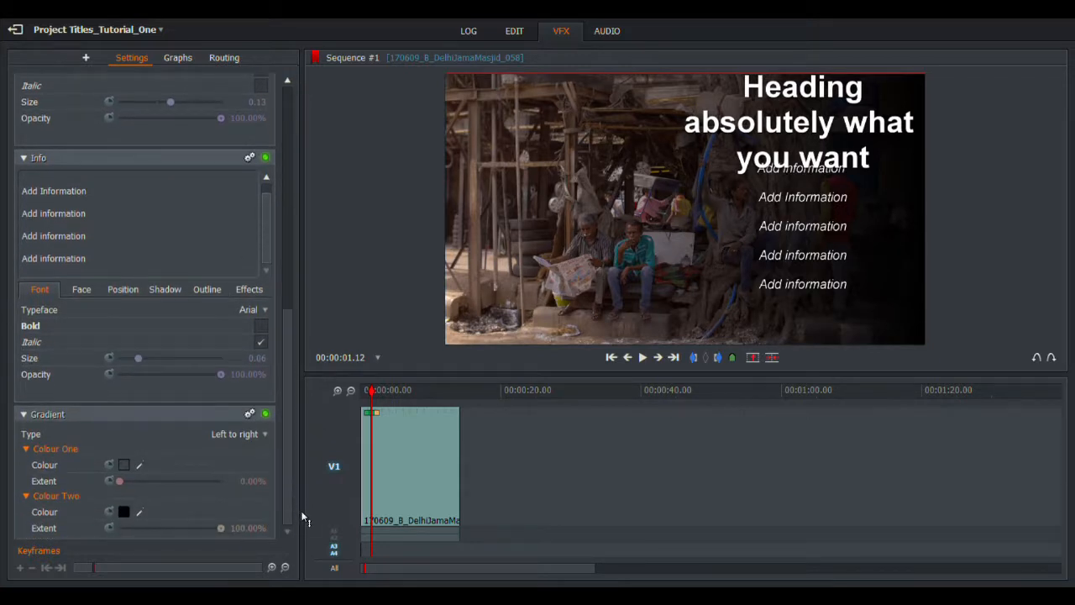
pyautogui.click(125, 467)
pyautogui.click(128, 467)
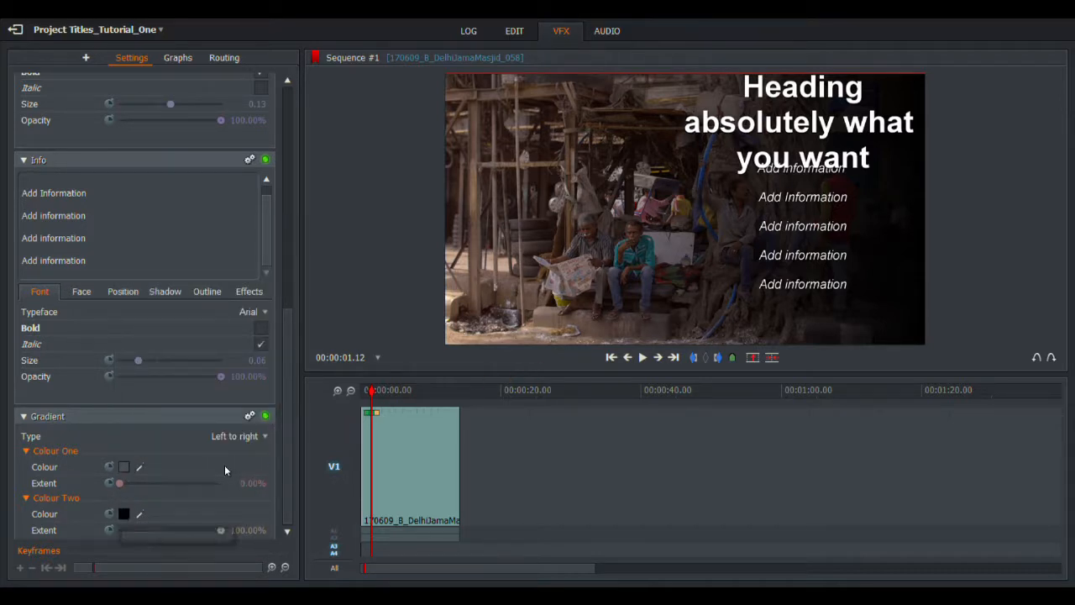
pyautogui.scroll(-1, 204, 516)
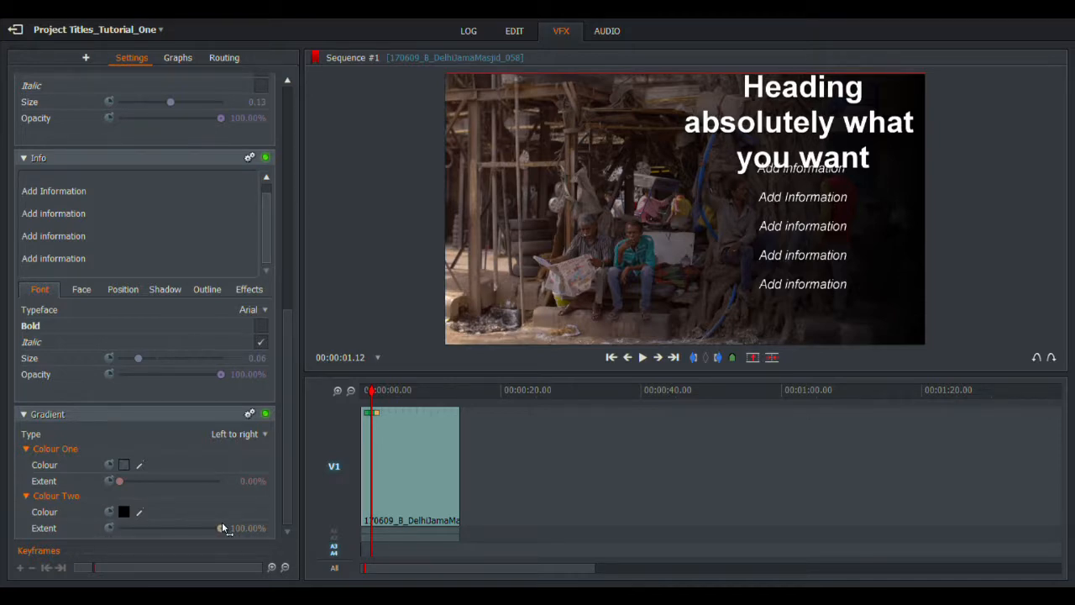
pyautogui.moveTo(221, 528); pyautogui.dragTo(157, 516)
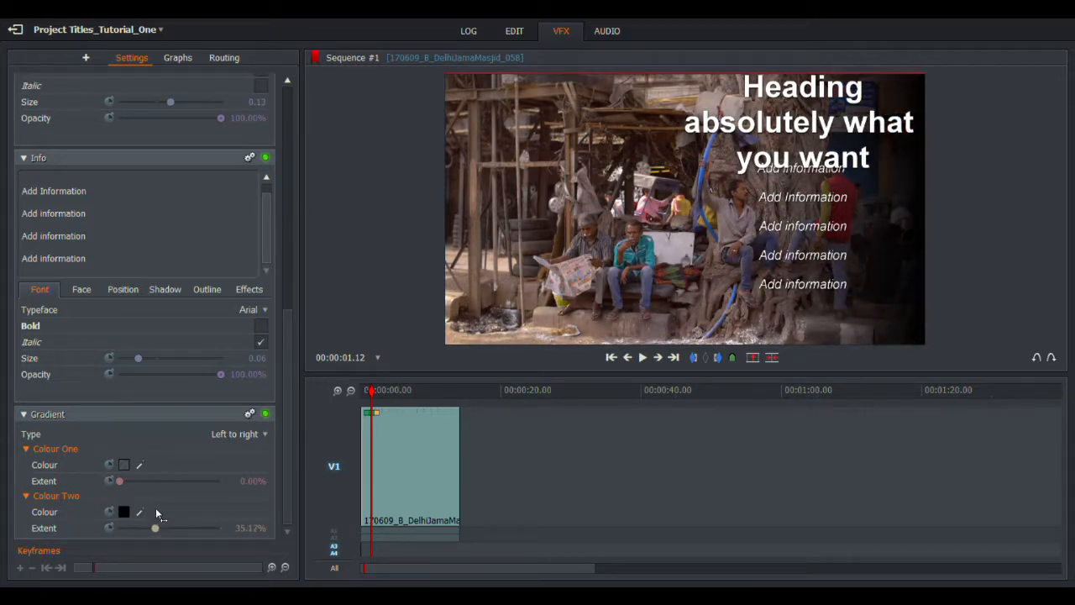